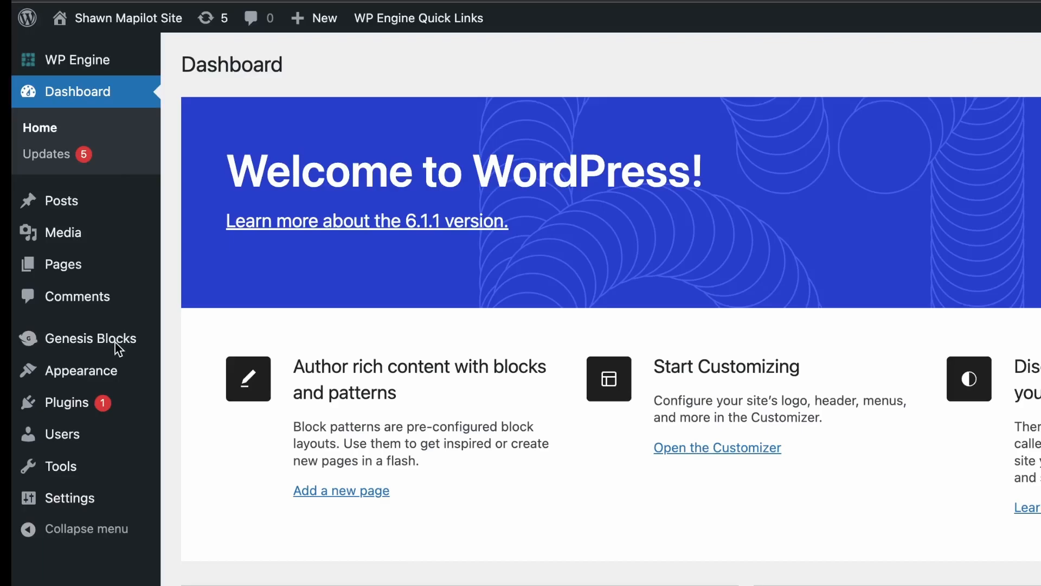
Install the plugin "Sensei LMS – Online Courses, Quizzes, & Learning" by Automattic from the plugin directory
mouse_move(52, 402)
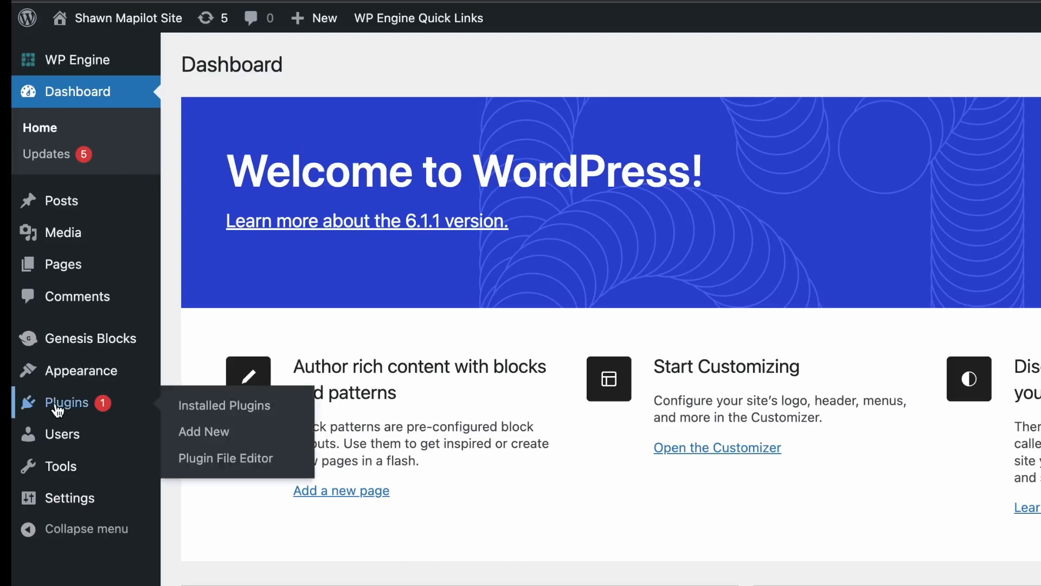
left_click(223, 433)
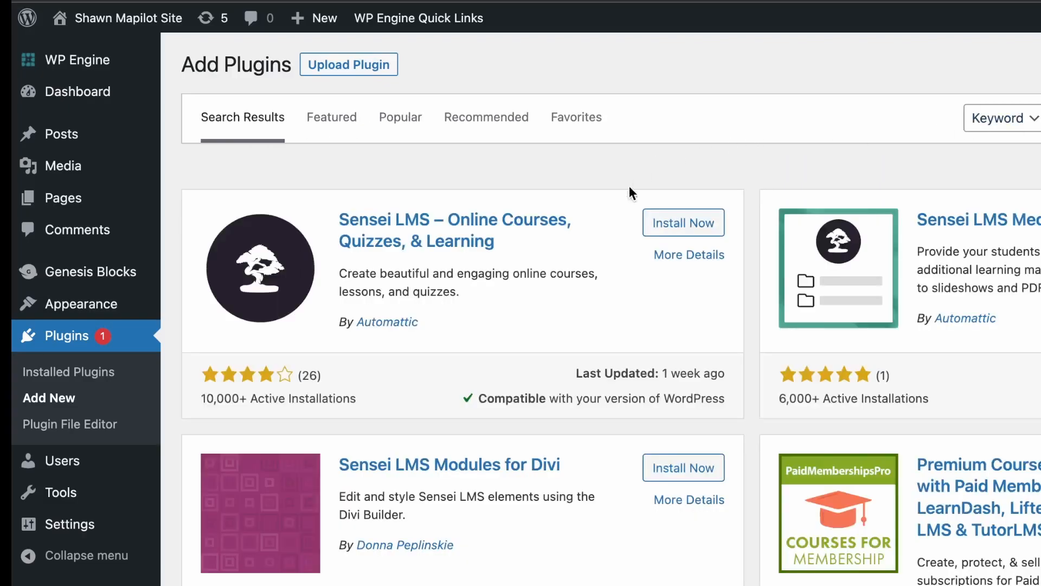
left_click(653, 223)
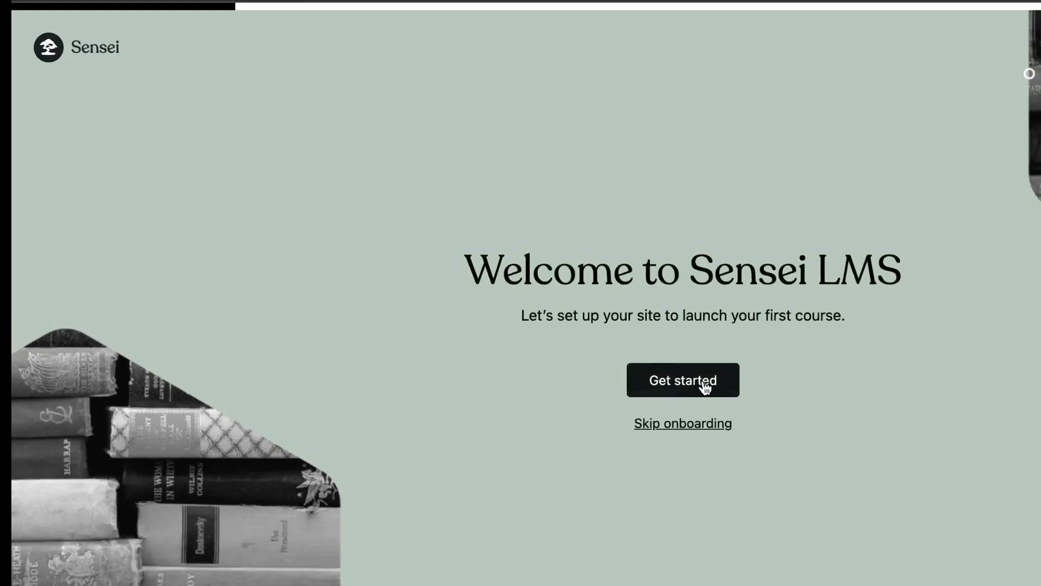
Start the Sensei onboarding and choose "Sell courses and generate income" as the site's purpose
left_click(704, 382)
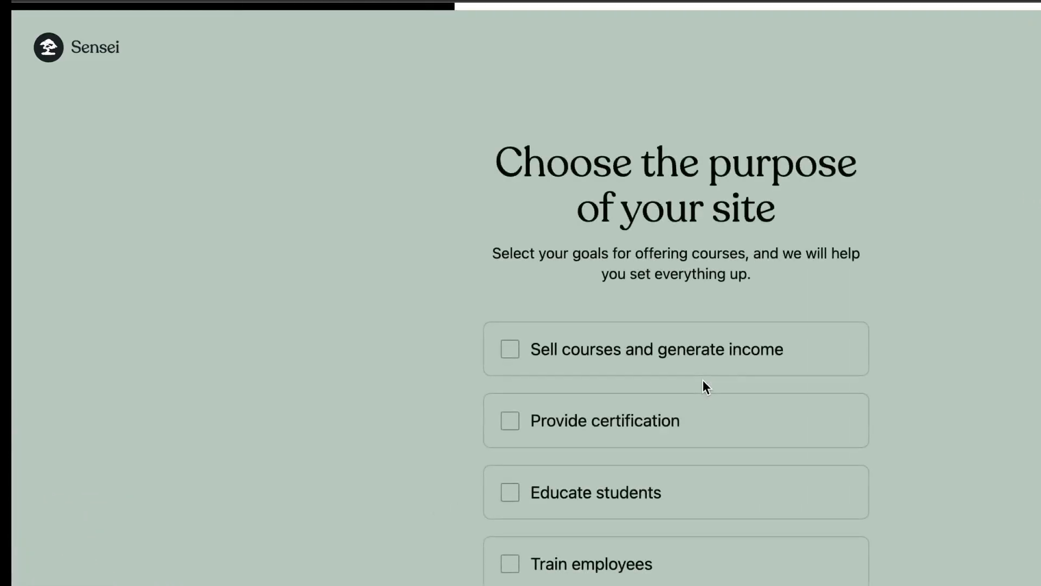
scroll(614, 248, "down", 3)
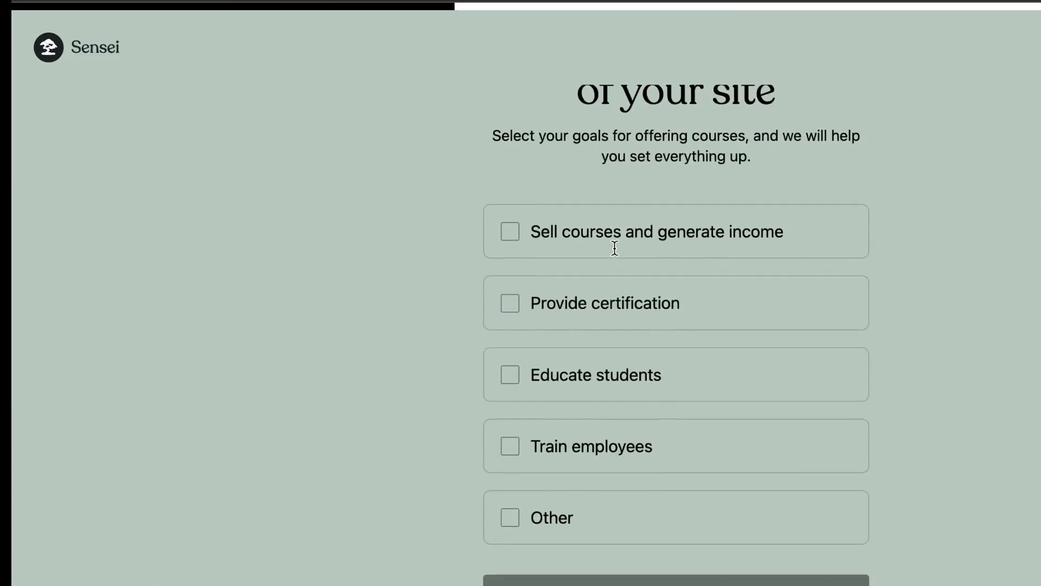
scroll(618, 277, "up", 2)
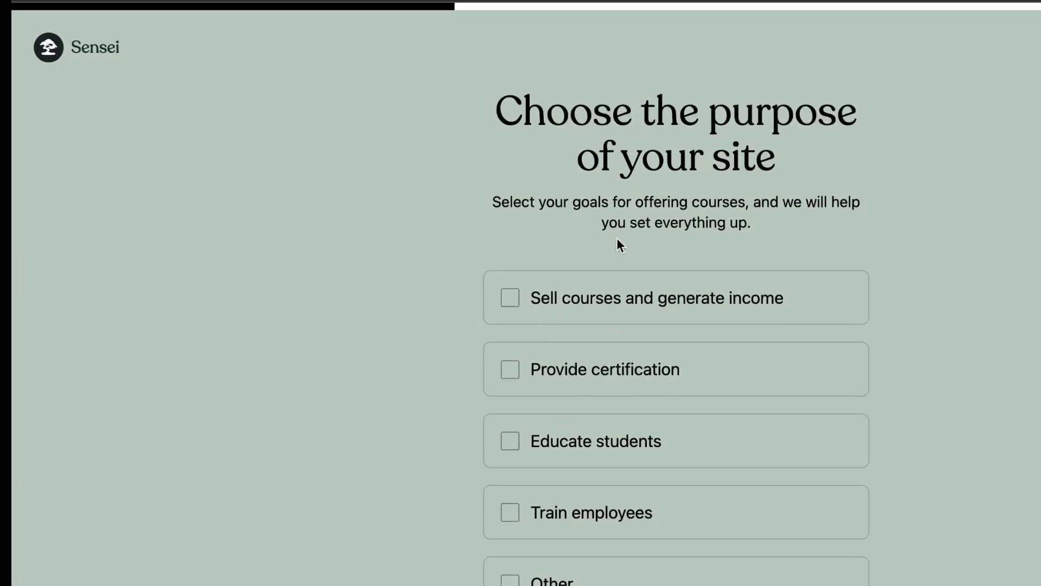
left_click(632, 310)
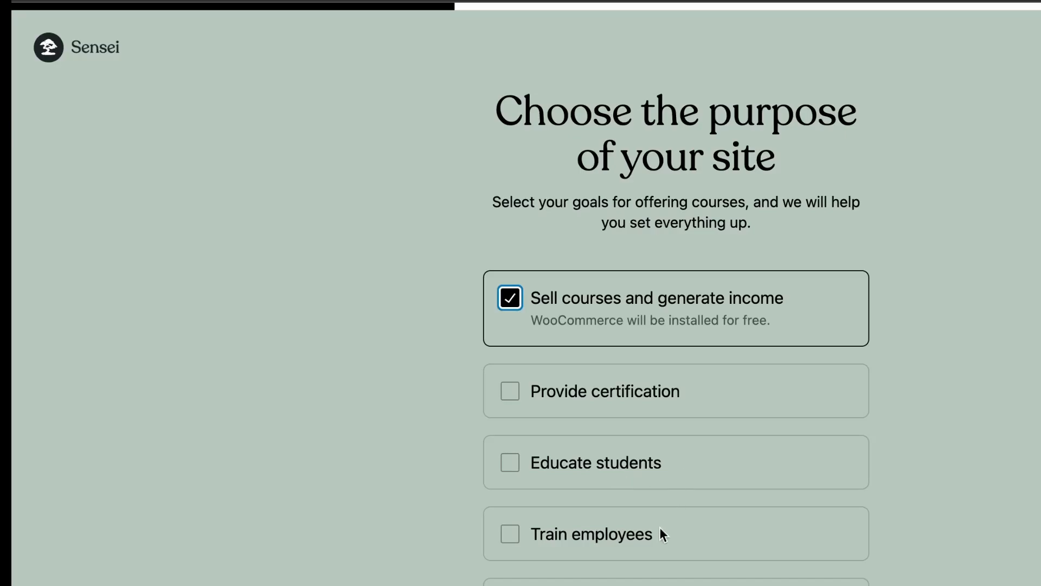
scroll(658, 565, "down", 1)
left_click(640, 584)
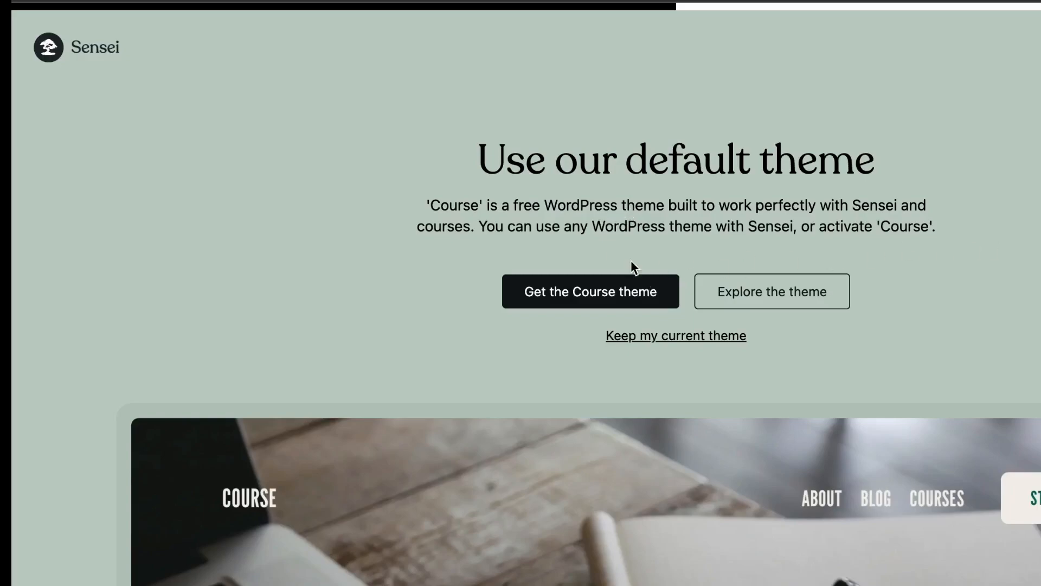
Get the Course theme and decline both the usage data sharing and the newsletter signup
left_click(625, 294)
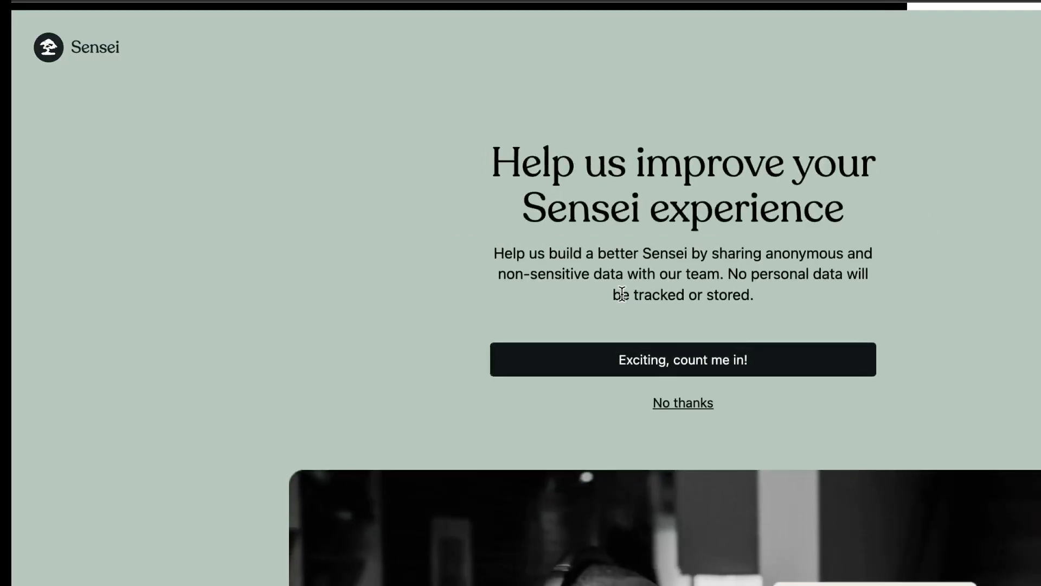
left_click(682, 404)
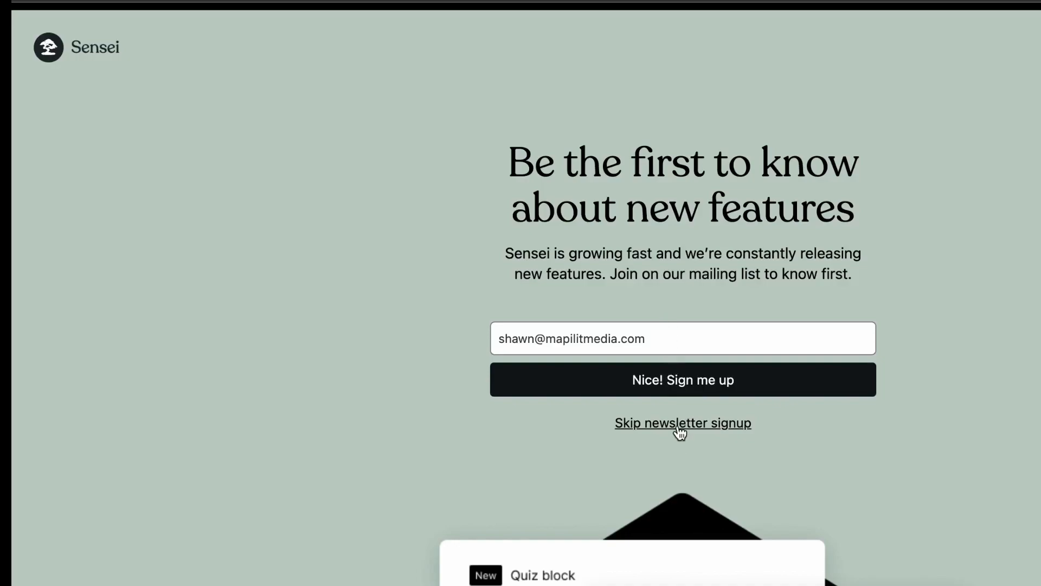
left_click(679, 424)
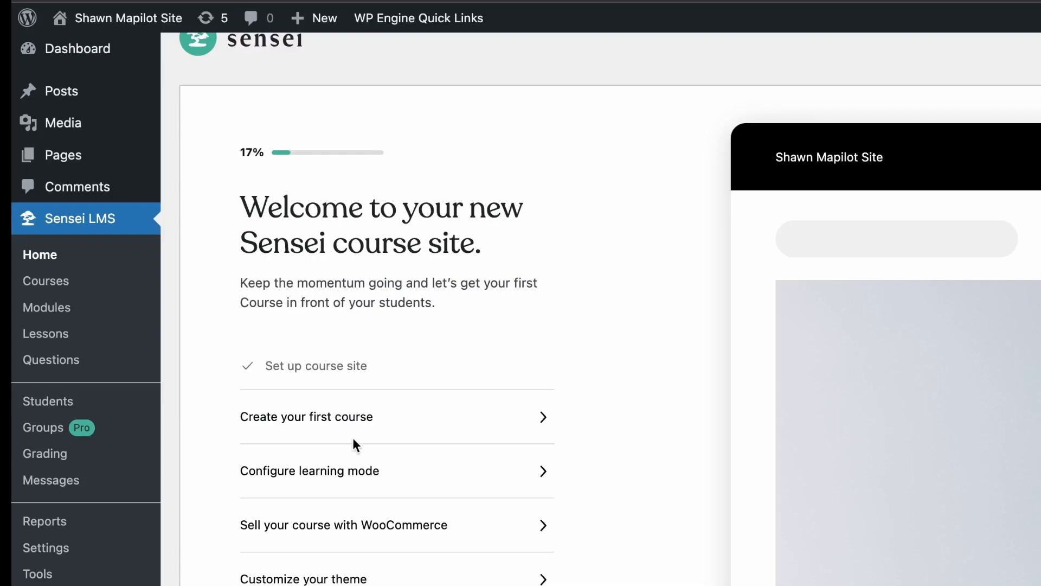
Start creating the first course, dismissing the block editor welcome guide, and title it "WordPress Course"
scroll(354, 426, "down", 3)
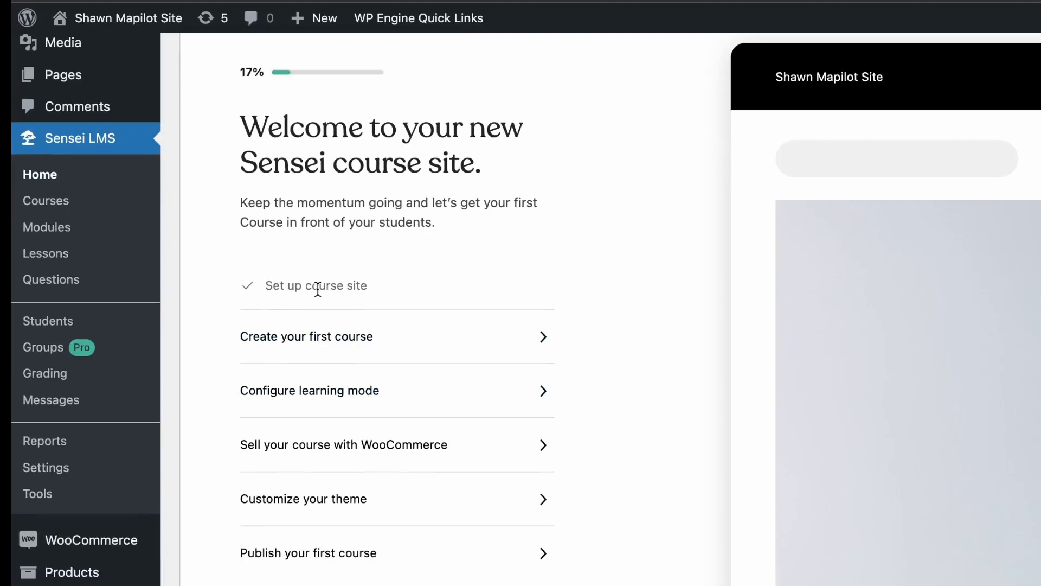
left_click(350, 347)
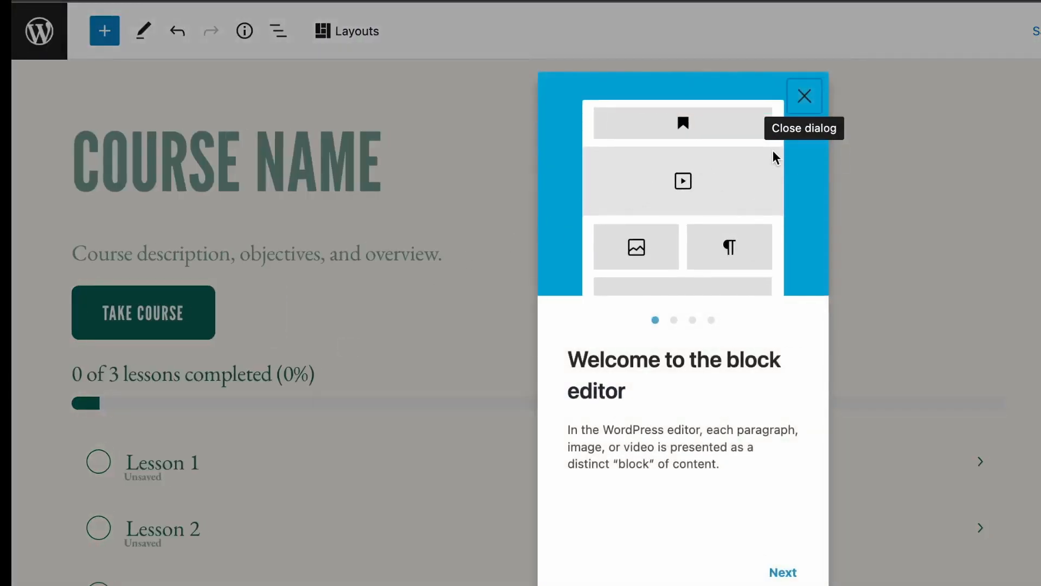
left_click(803, 98)
left_click(505, 283)
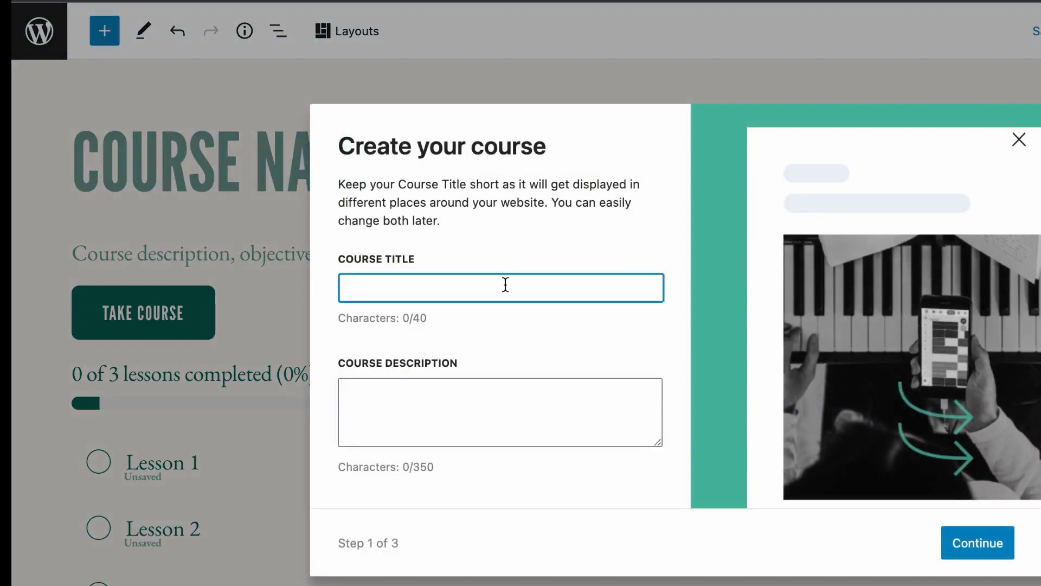
type("W")
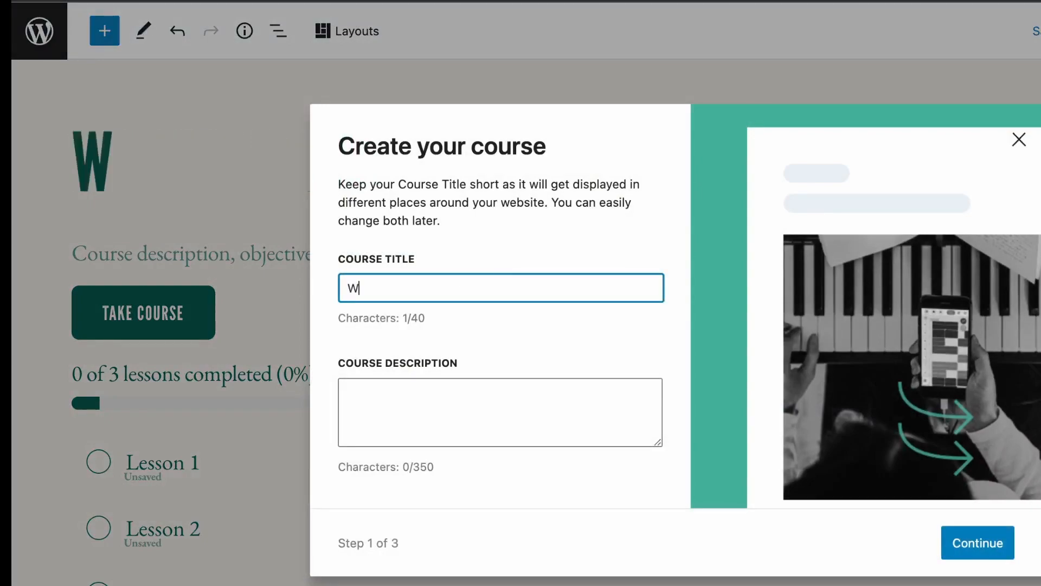
type("ordPress Course")
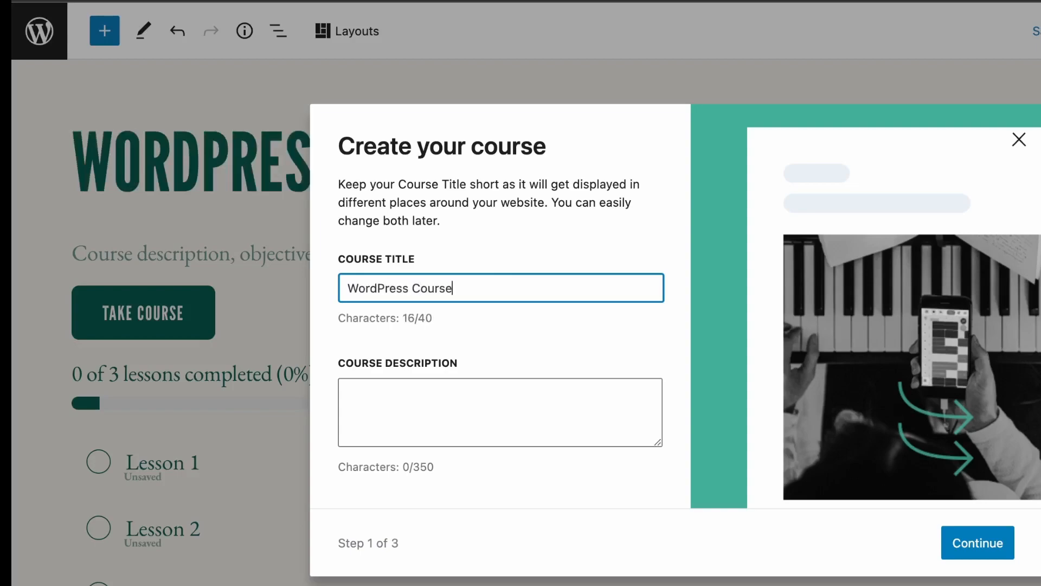
Enter the course description "Course on how to build a WordPress website" and continue the course setup
left_click(640, 427)
type("Course")
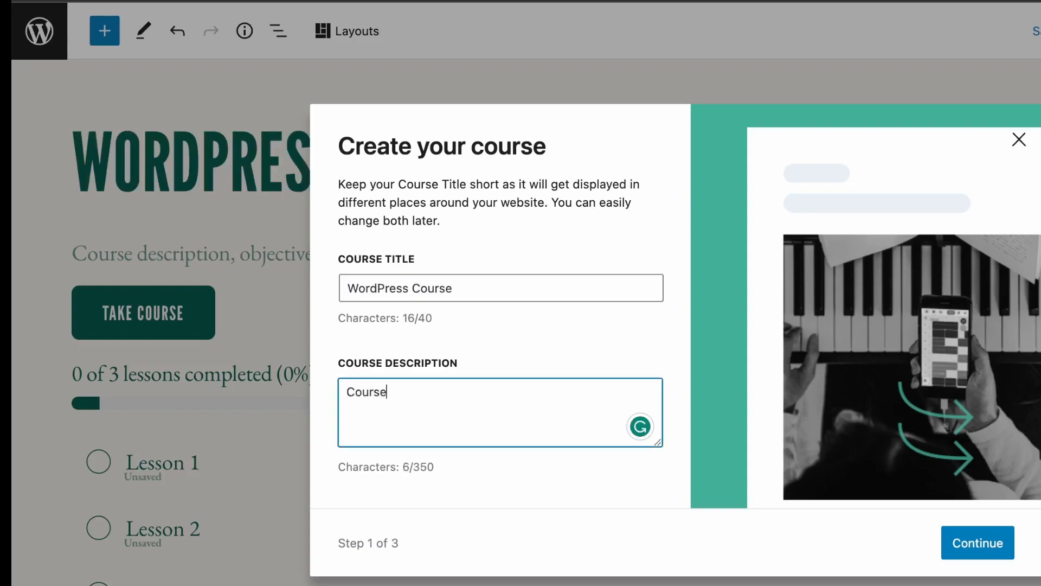
type(" on how to b ui")
key("BackSpace")
key("BackSpace")
key("BackSpace")
type("uild a ")
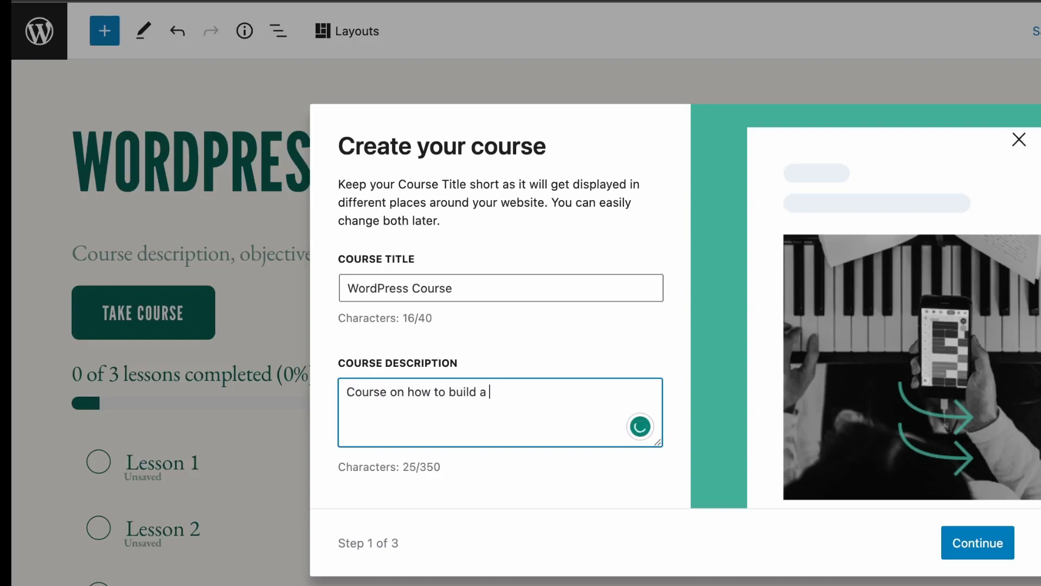
type("WordPress webiste")
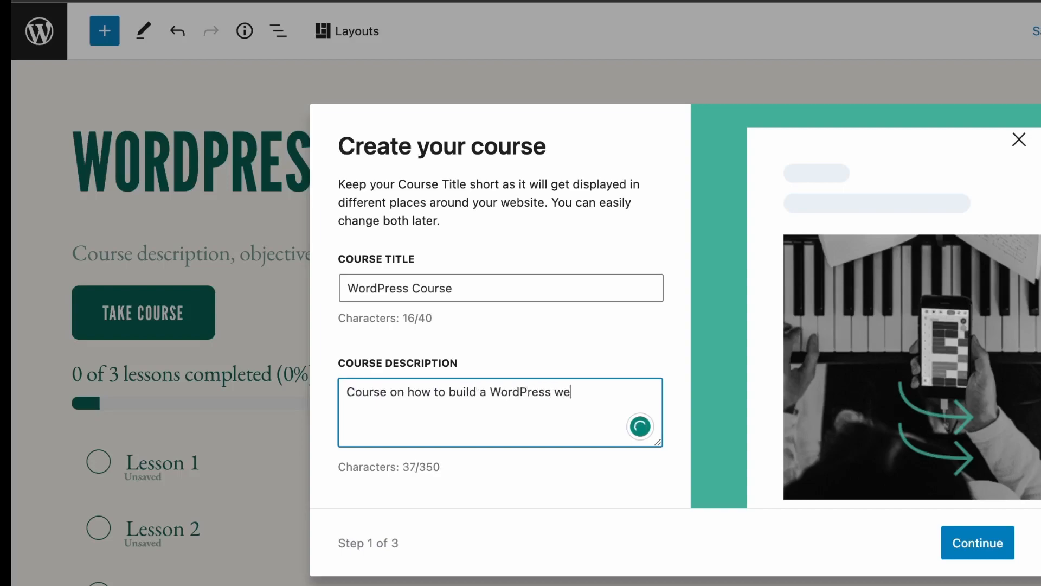
key("BackSpace")
key("BackSpace")
key("BackSpace")
type("ite")
scroll(412, 468, "down", 1)
left_click(969, 545)
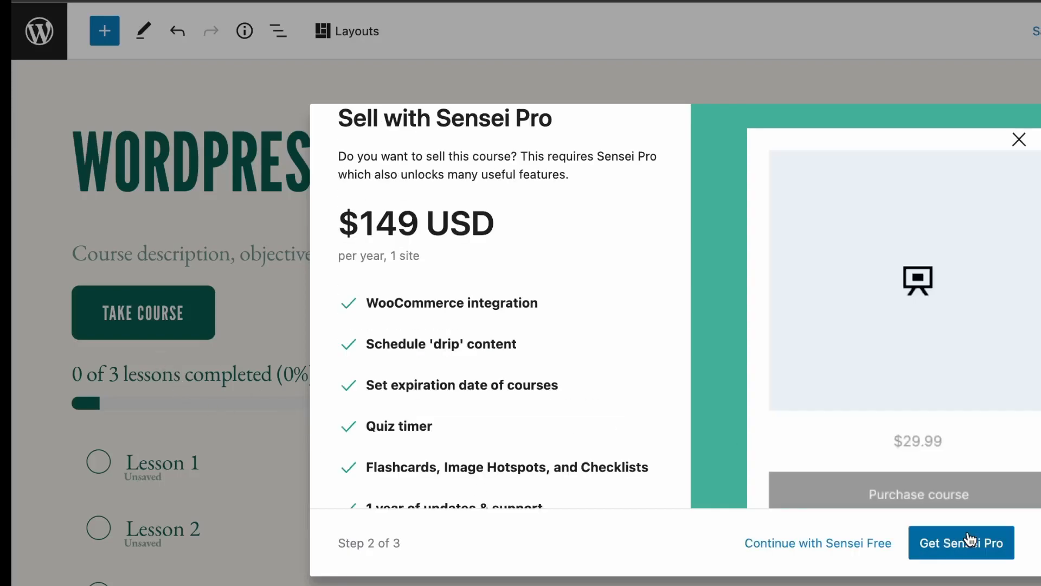
Continue with Sensei Free and apply the Course Default layout to the course
scroll(517, 450, "up", 1)
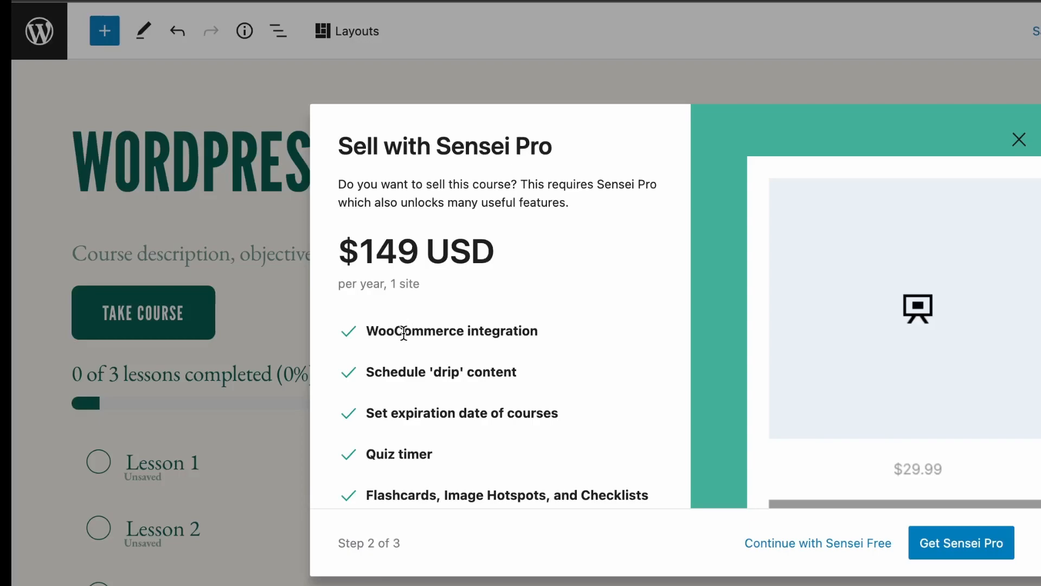
scroll(404, 332, "down", 3)
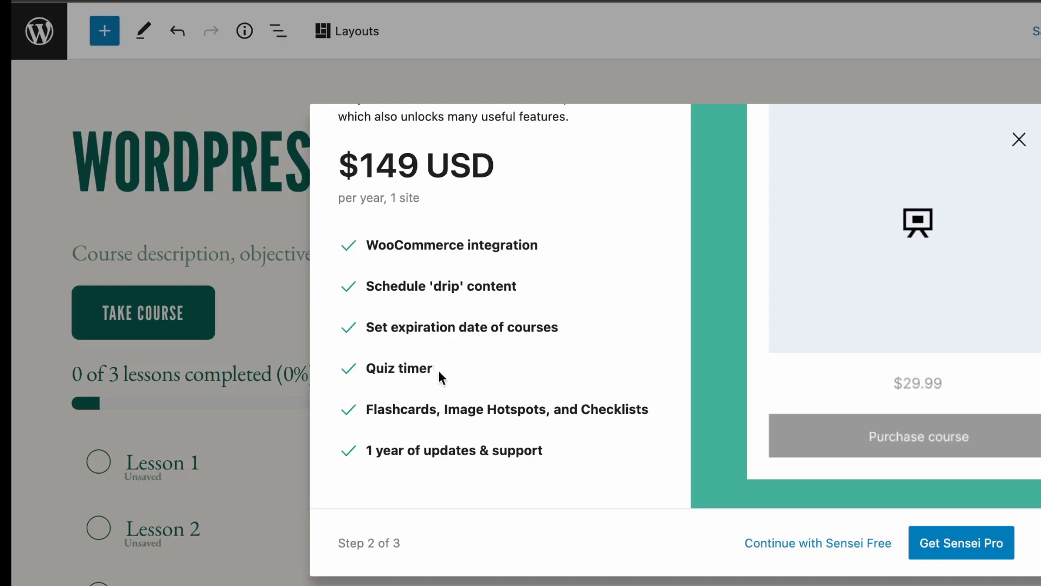
left_click(788, 554)
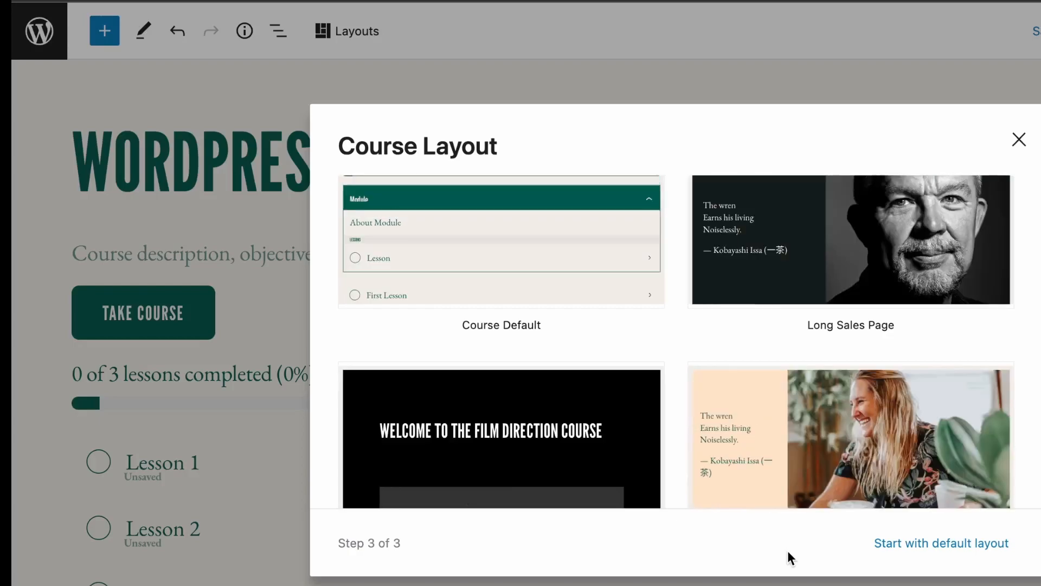
scroll(745, 435, "down", 3)
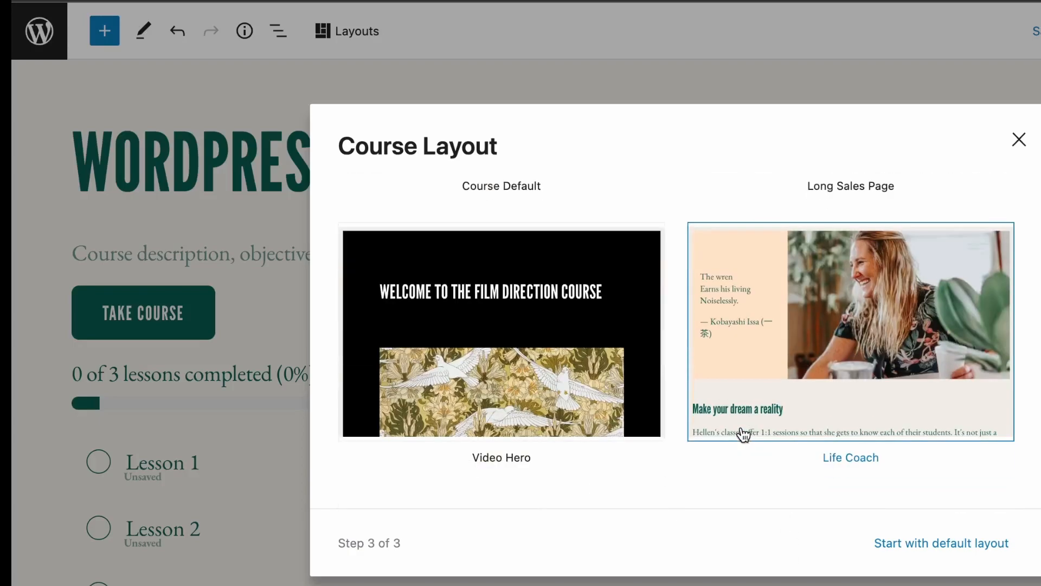
scroll(595, 418, "up", 3)
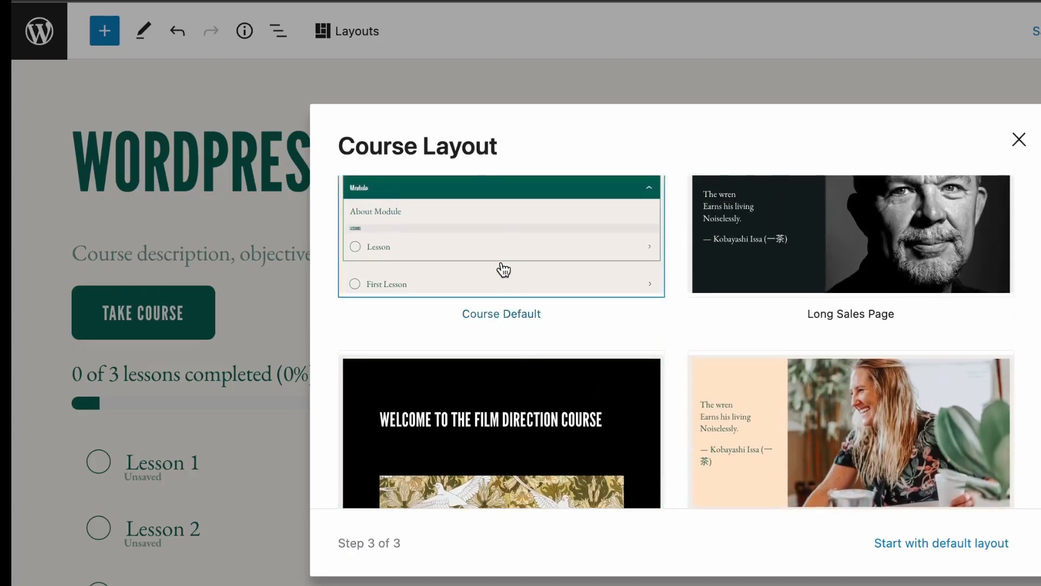
left_click(503, 269)
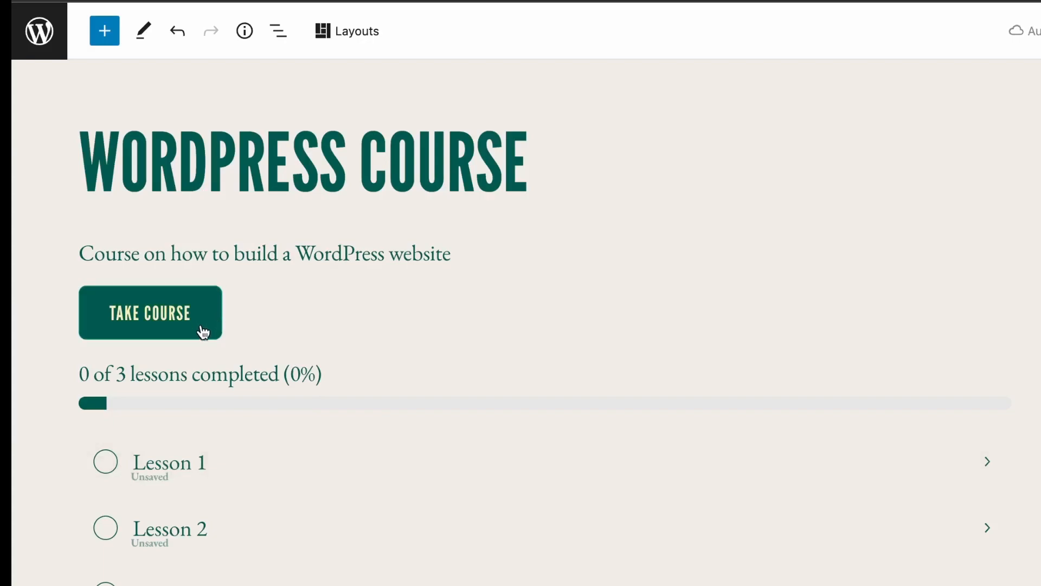
Select Lesson 1 in the course outline and open it for editing
scroll(207, 336, "down", 1)
scroll(394, 466, "down", 1)
left_click(383, 385)
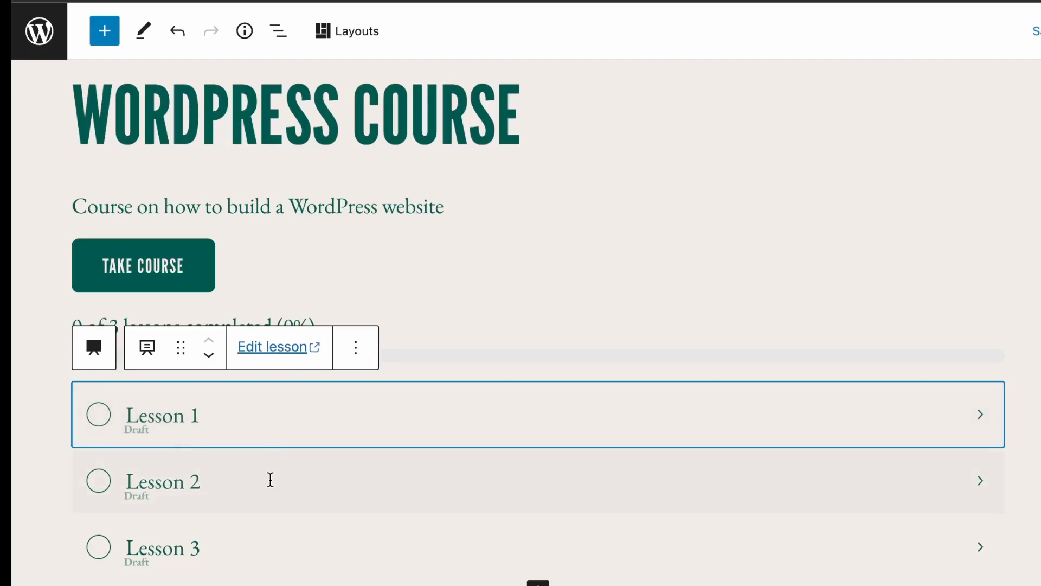
left_click(404, 264)
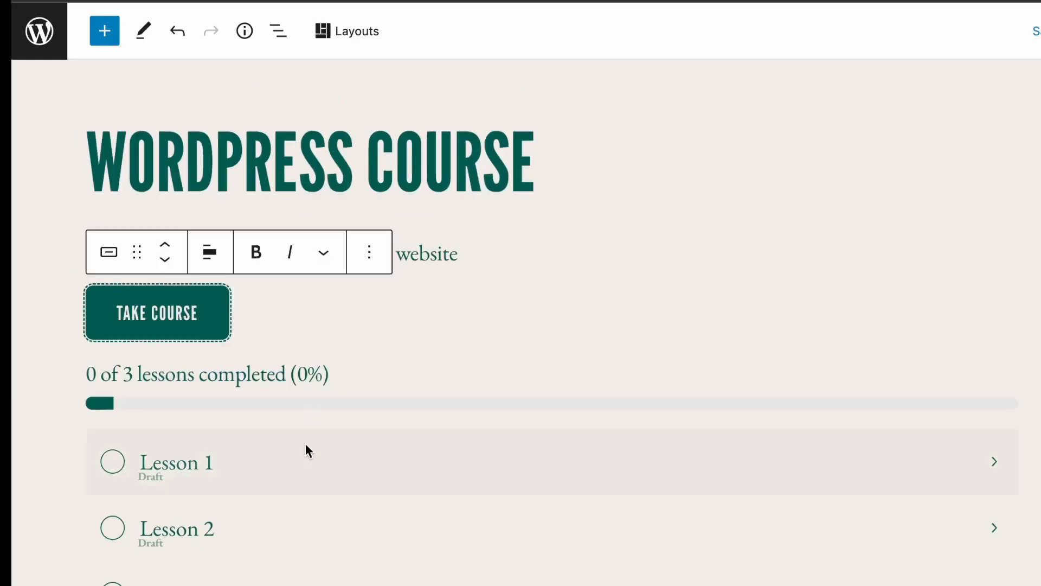
left_click(305, 443)
left_click(289, 392)
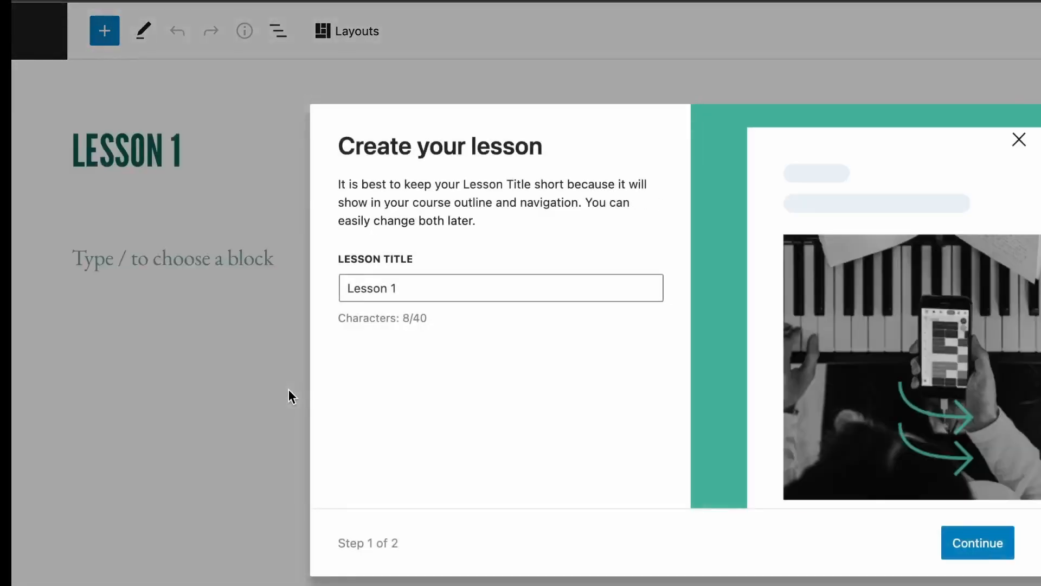
Set the lesson title to "How to Setup Hosting" and continue to the lesson type selection
triple_click(427, 293)
type("How to Set")
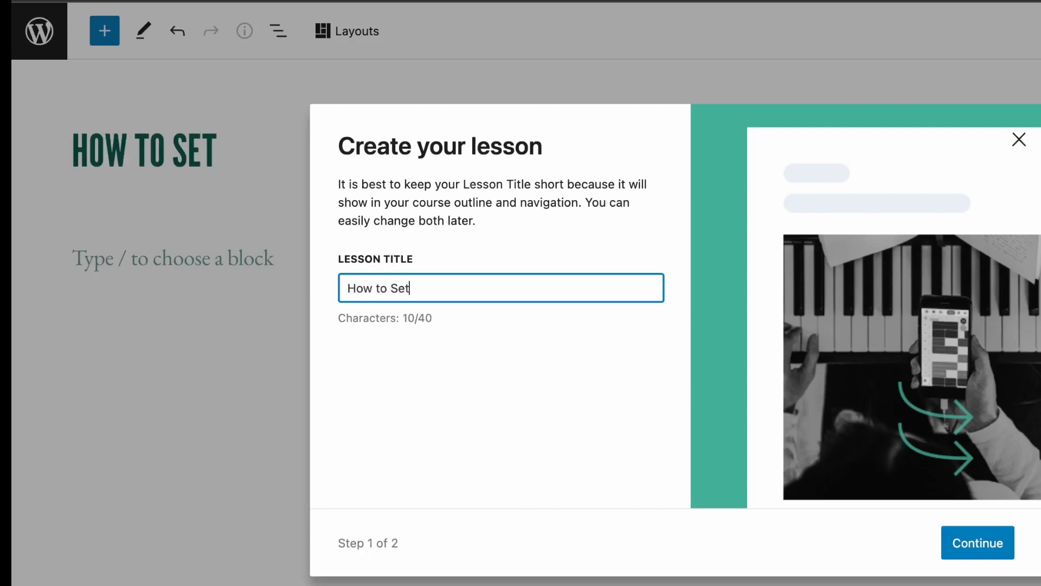
type("up Hosting")
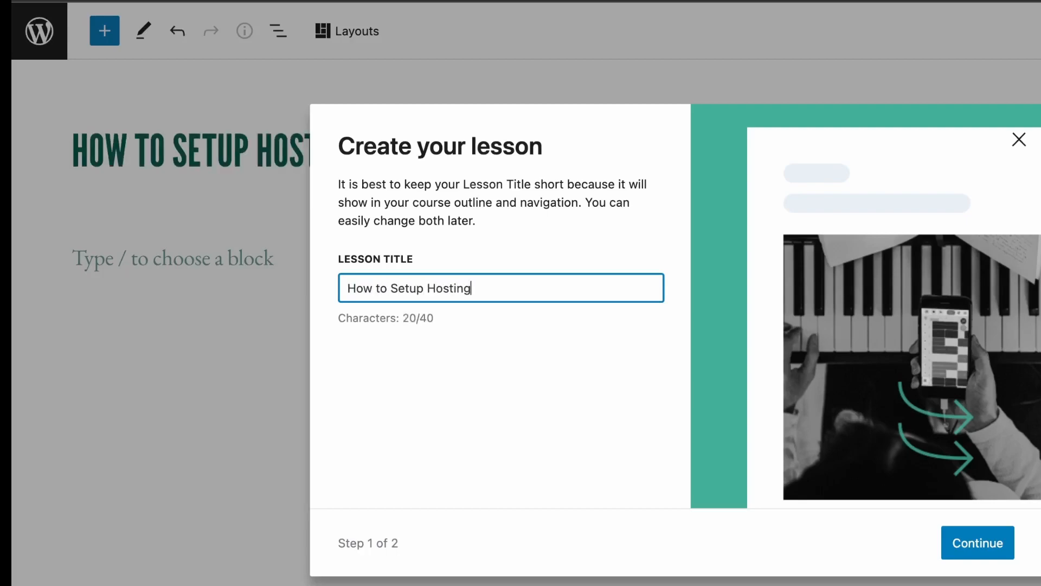
left_click(965, 545)
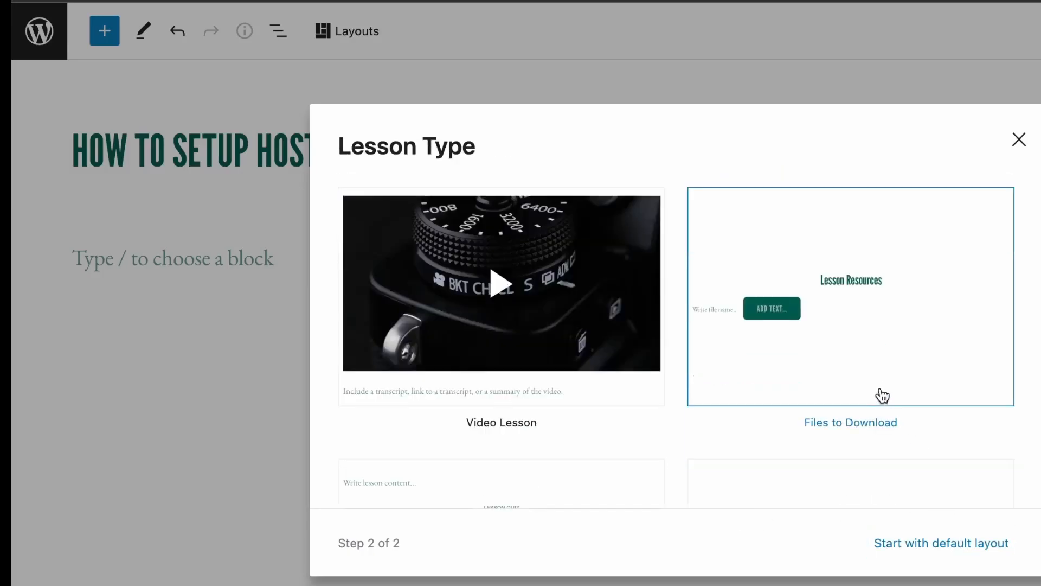
Look through the available lesson types and apply the Video Lesson type
scroll(881, 395, "down", 5)
scroll(638, 381, "down", 6)
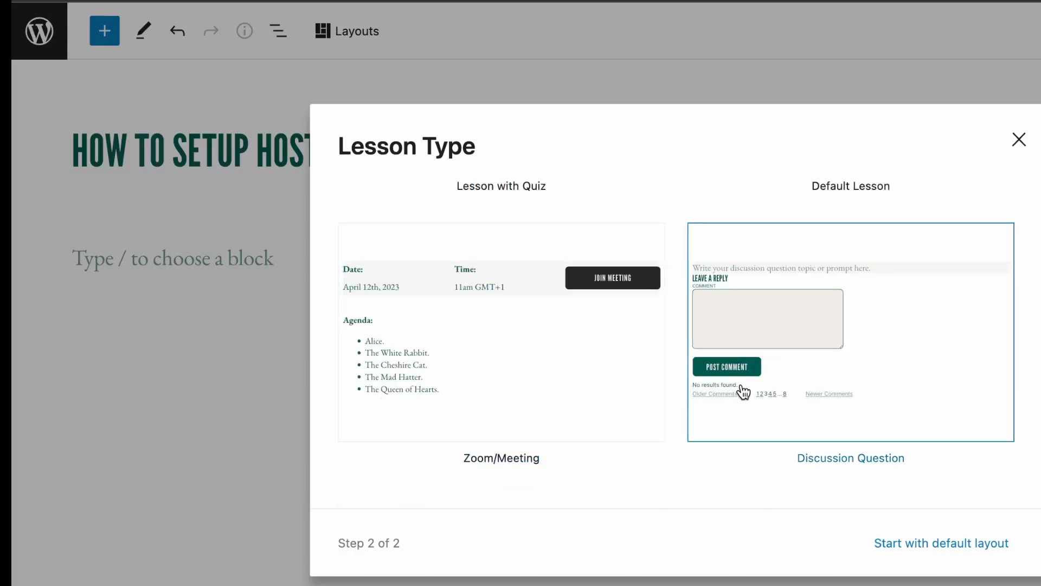
scroll(594, 390, "up", 11)
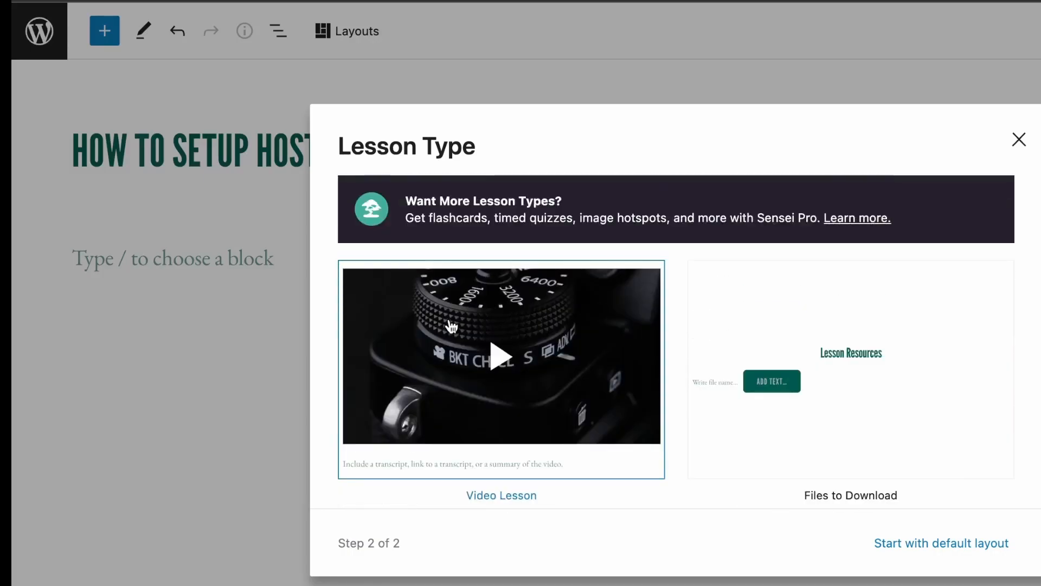
left_click(474, 391)
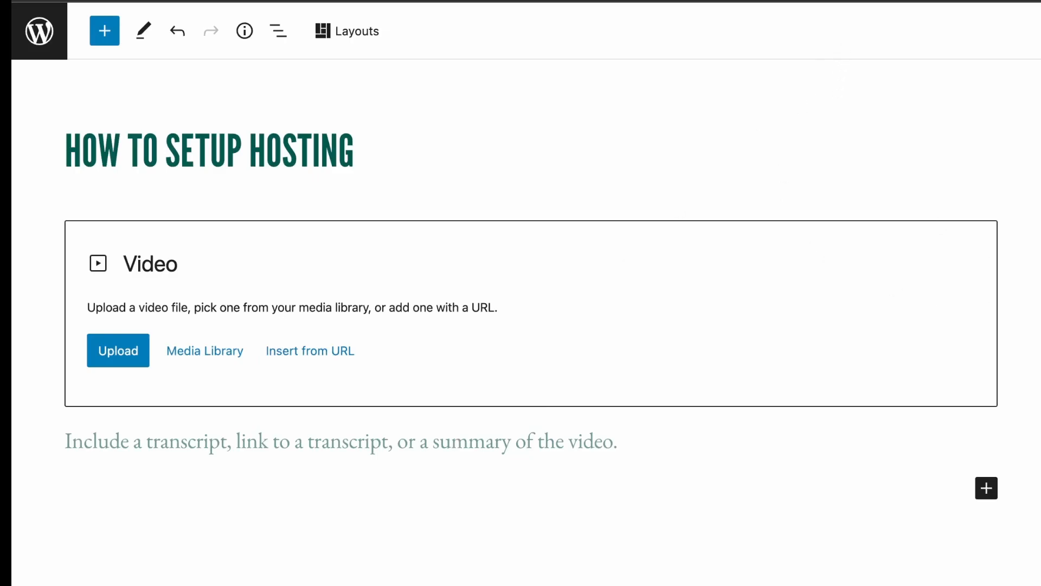
left_click(307, 364)
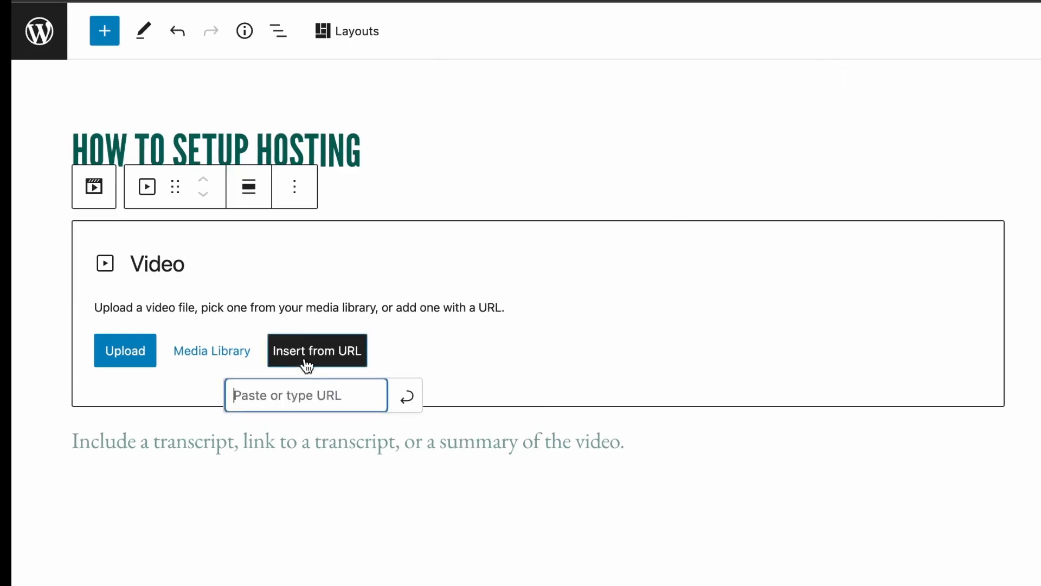
type("https://www.youtube.com/watch?v=f0bBz8FkZbw")
left_click(406, 412)
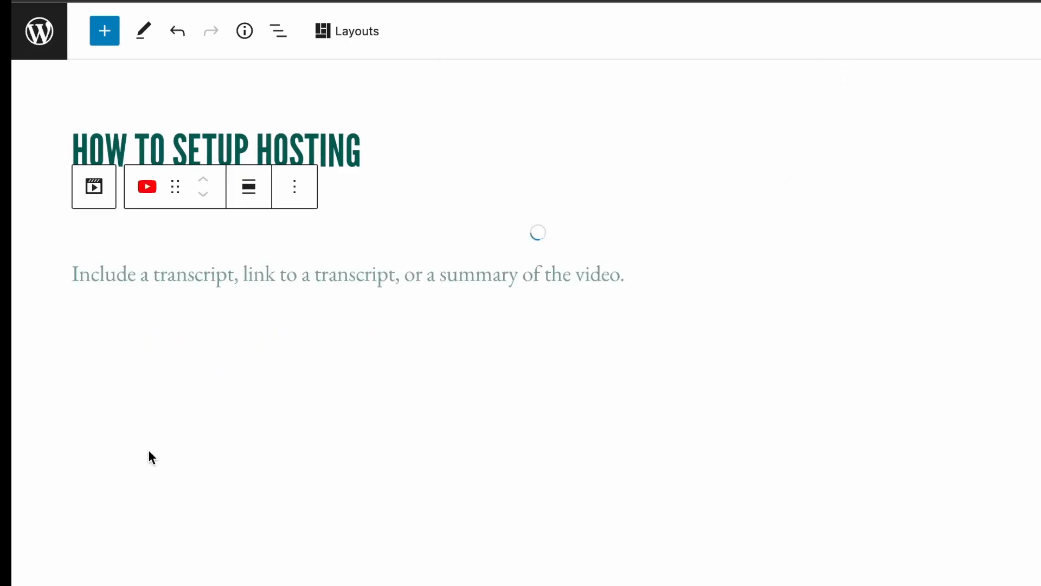
scroll(188, 257, "down", 3)
scroll(188, 257, "up", 3)
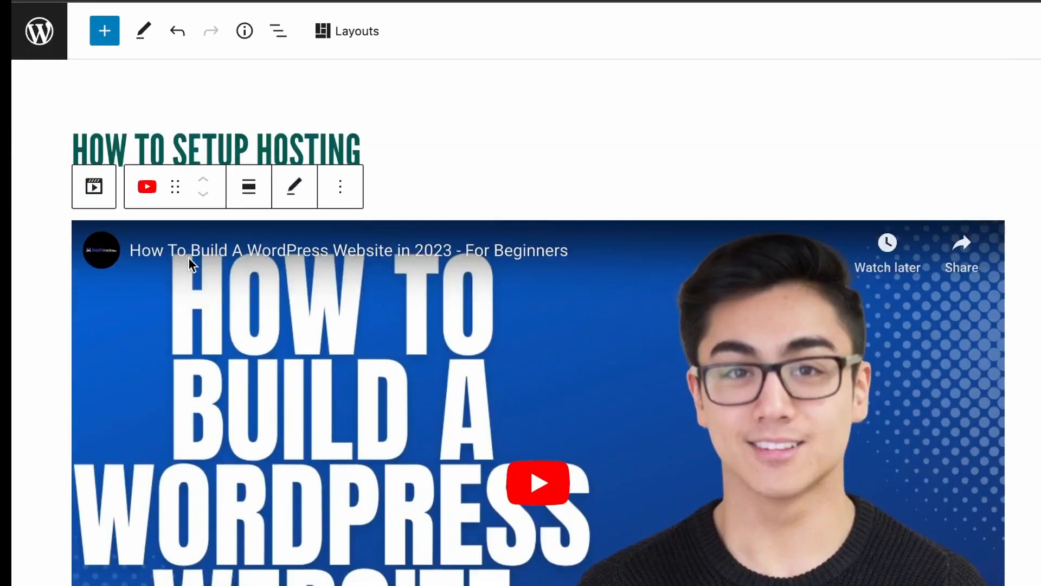
scroll(188, 259, "down", 10)
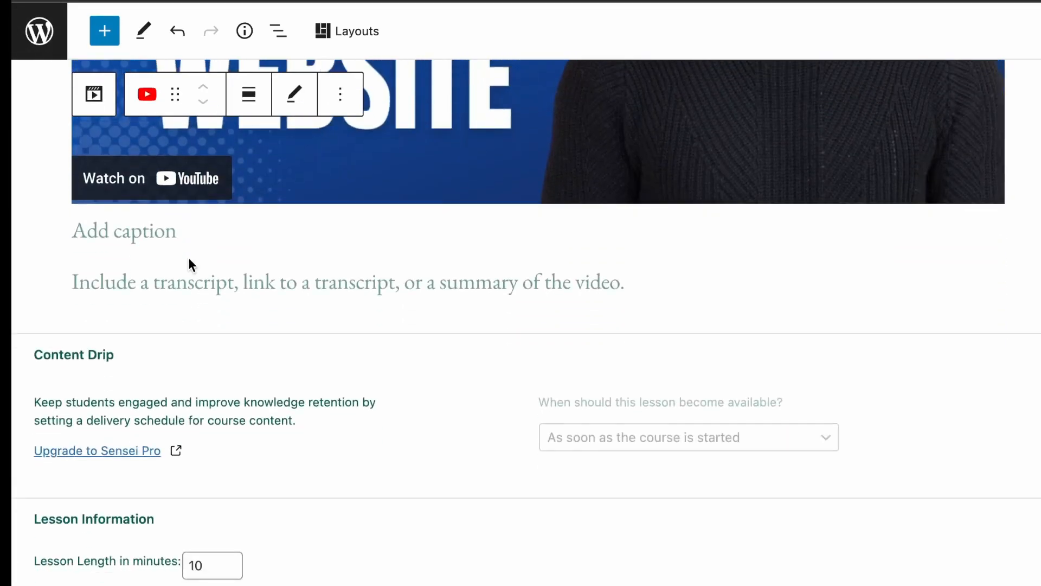
scroll(189, 259, "down", 1)
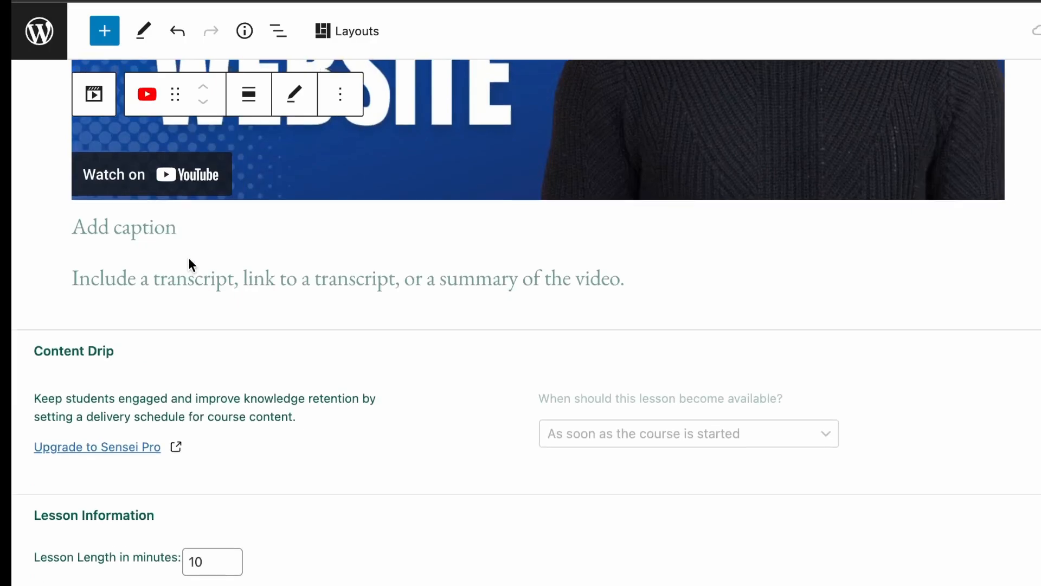
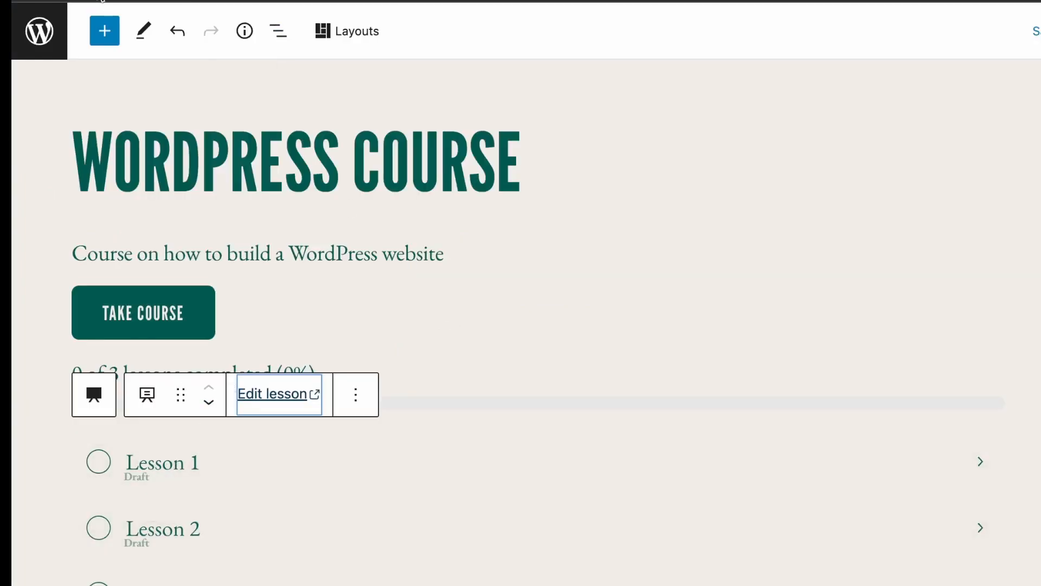
Reload the course outline, select Lesson 2 and open it for editing
left_click(294, 395)
scroll(197, 331, "down", 2)
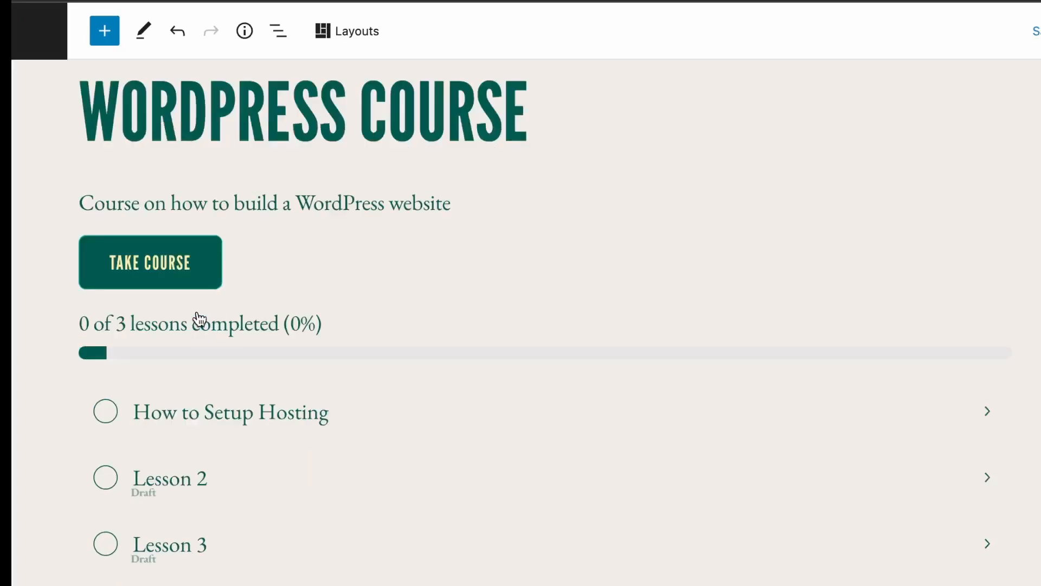
left_click(166, 488)
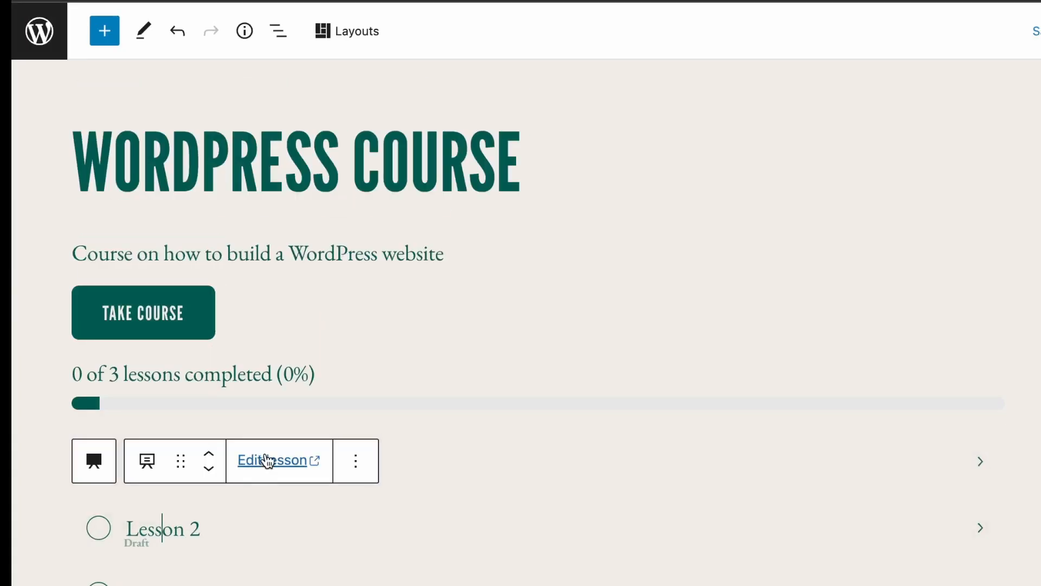
left_click(264, 460)
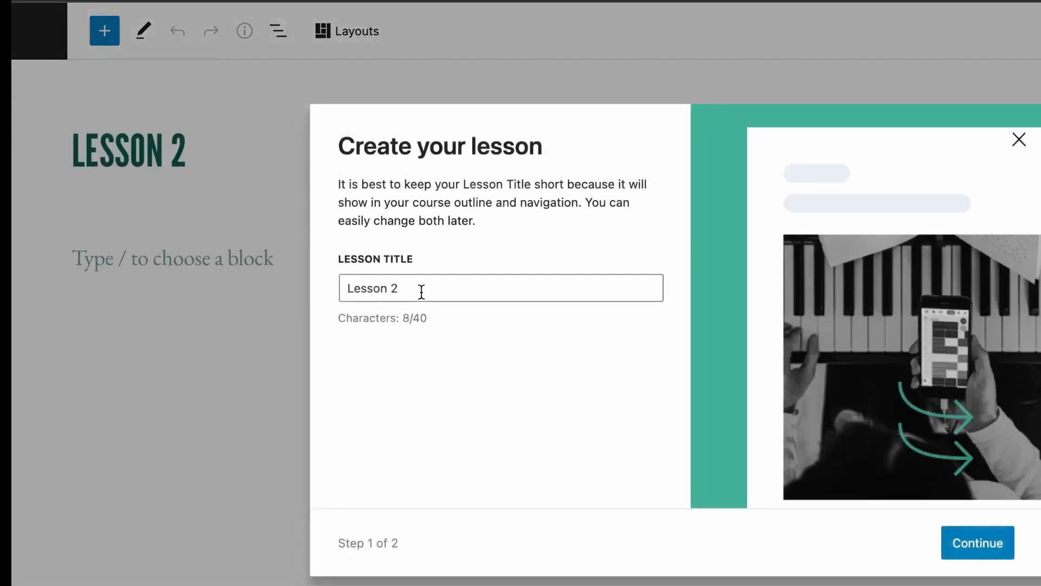
Set the lesson title to "How to Install WordPress" and apply the Video Lesson type
left_click_drag(422, 292, 329, 283)
type("How to ")
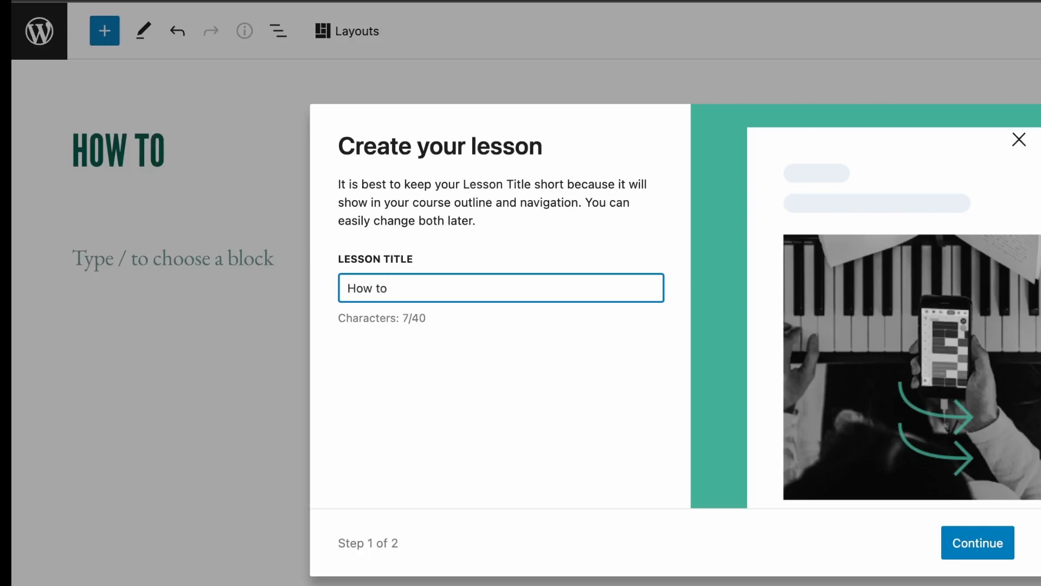
type("Set")
key("BackSpace")
key("BackSpace")
key("BackSpace")
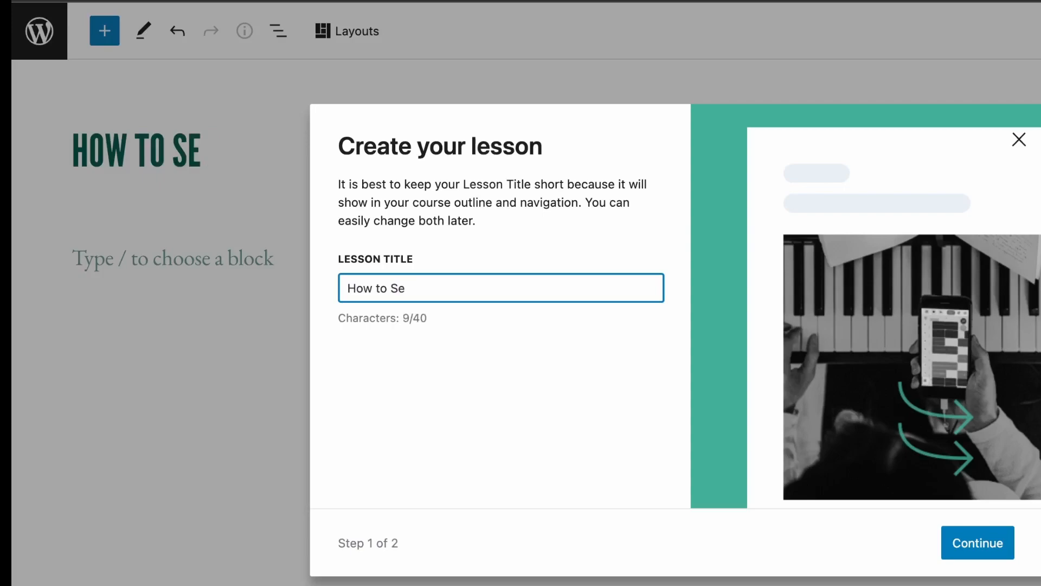
type("Install W")
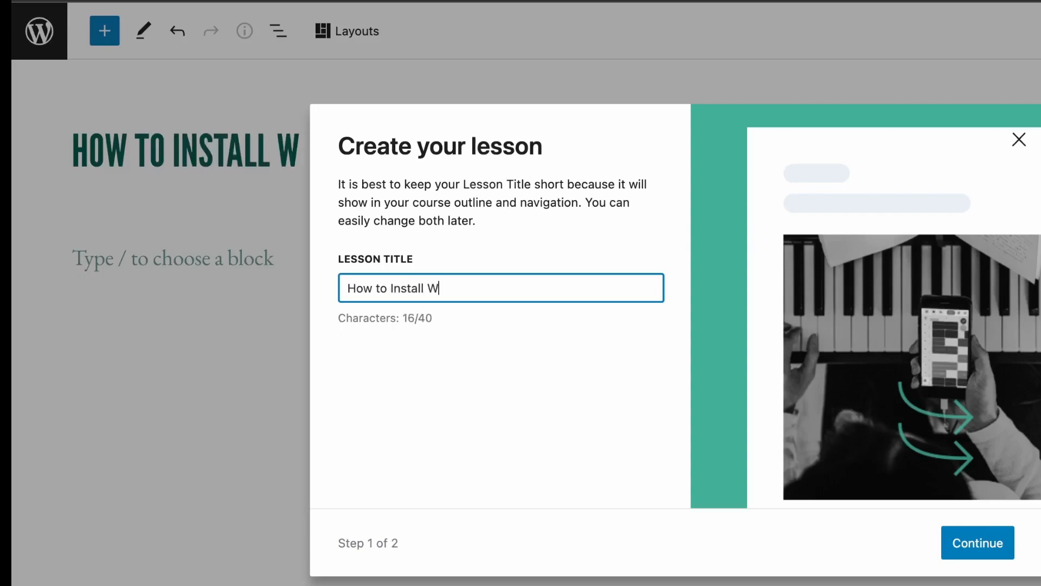
type("ordPress")
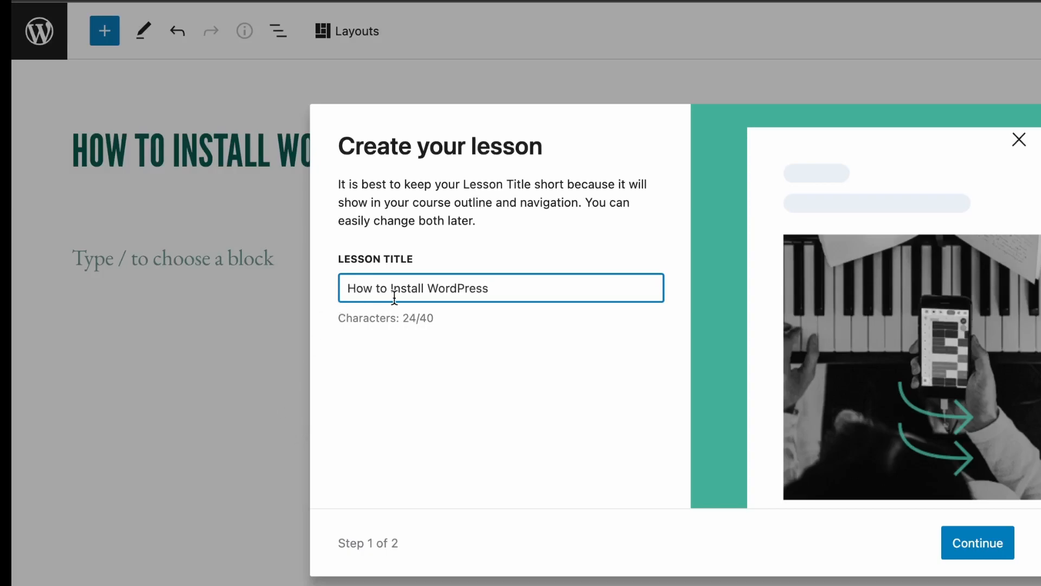
left_click(979, 547)
left_click(504, 399)
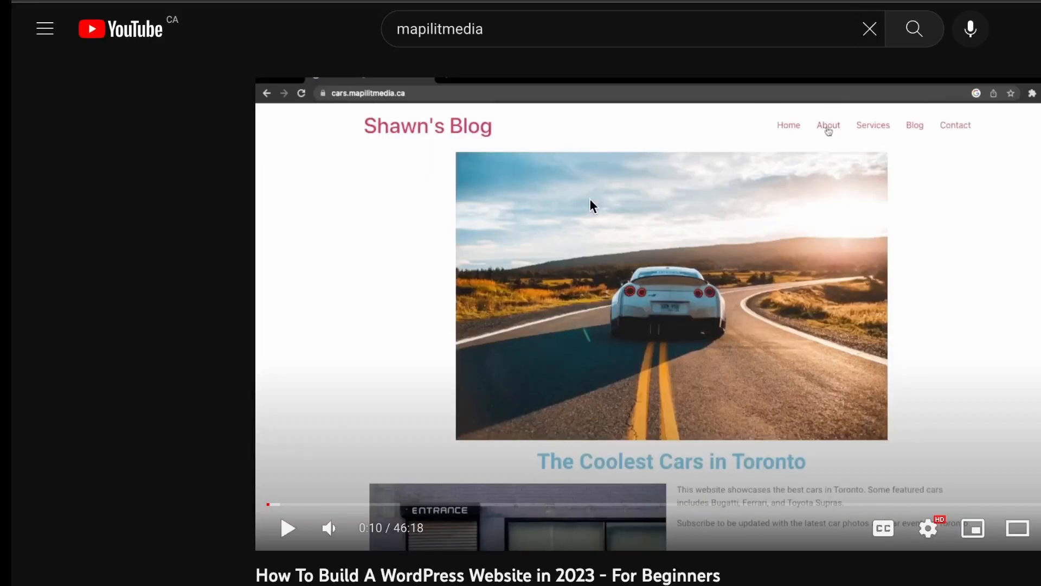
scroll(489, 268, "down", 3)
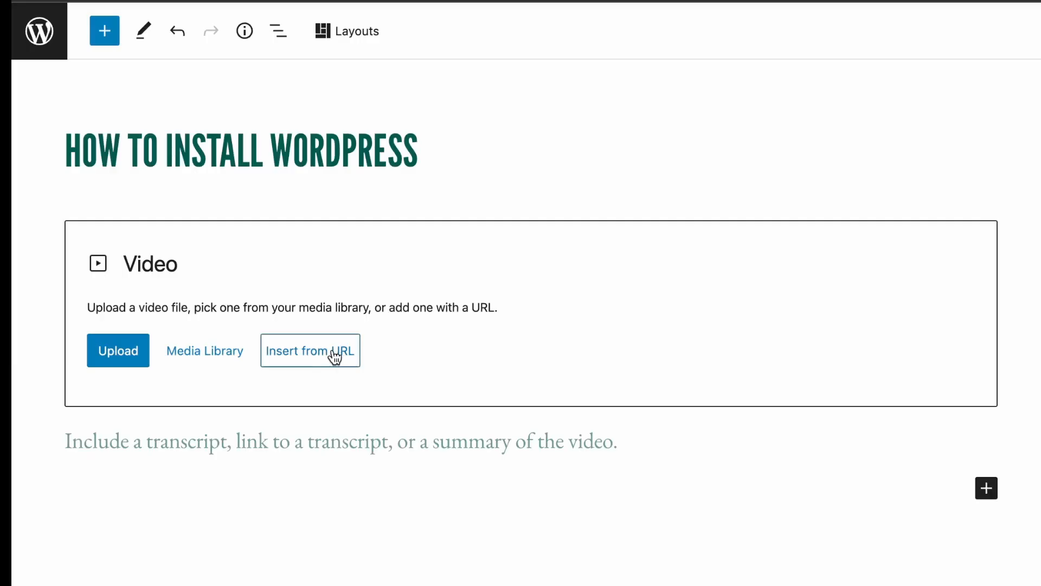
left_click(342, 354)
type("https://www.youtube.com/watch?v=xXnA5nhvijl")
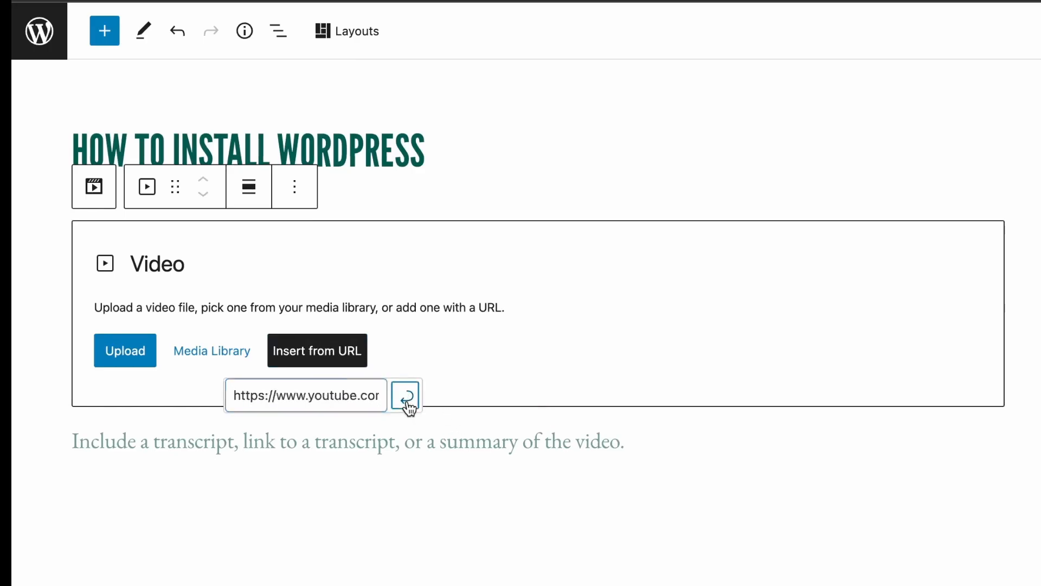
left_click(407, 398)
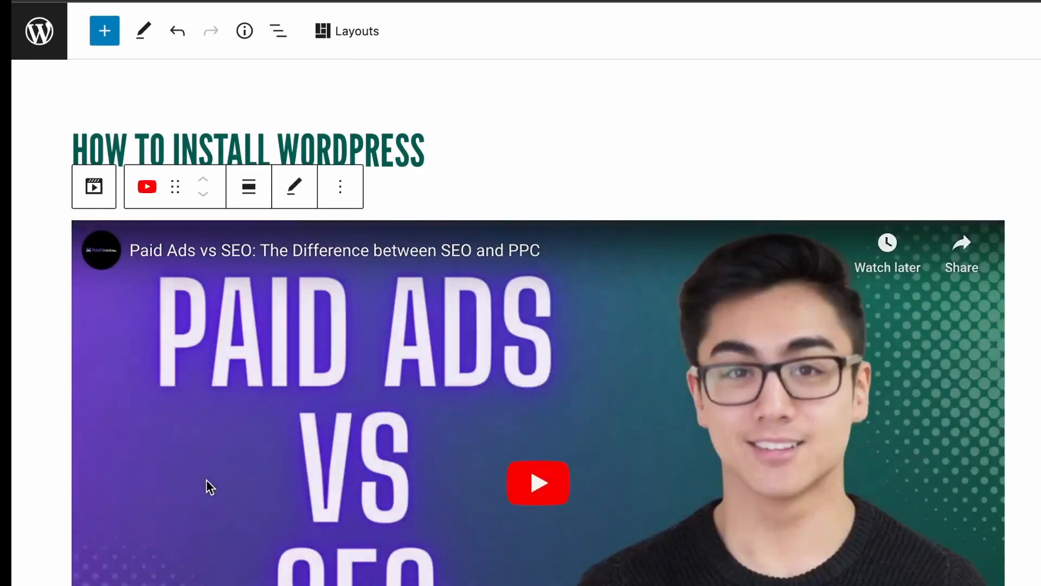
scroll(207, 481, "down", 5)
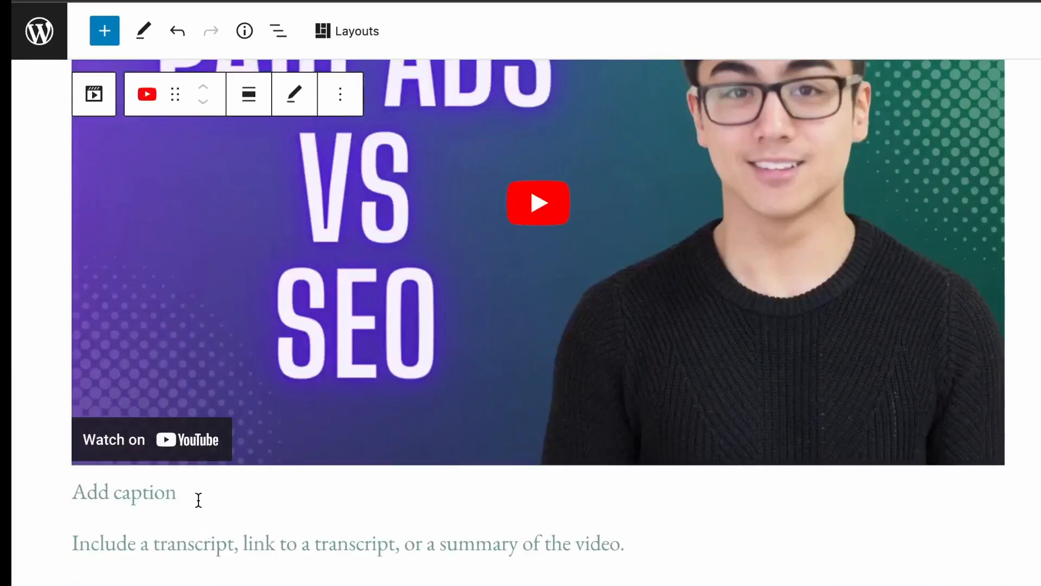
left_click(198, 498)
left_click(197, 540)
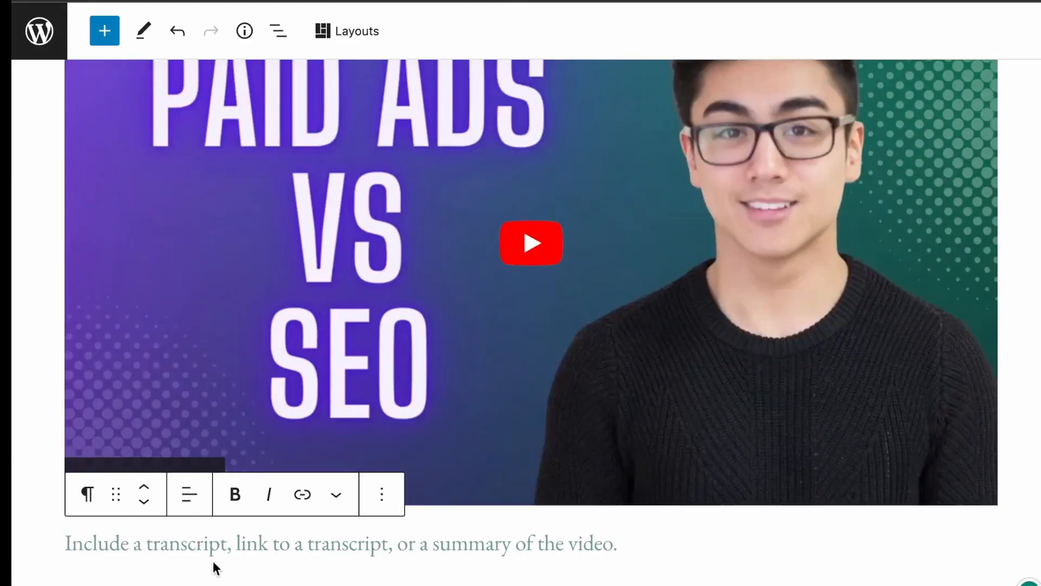
type("T")
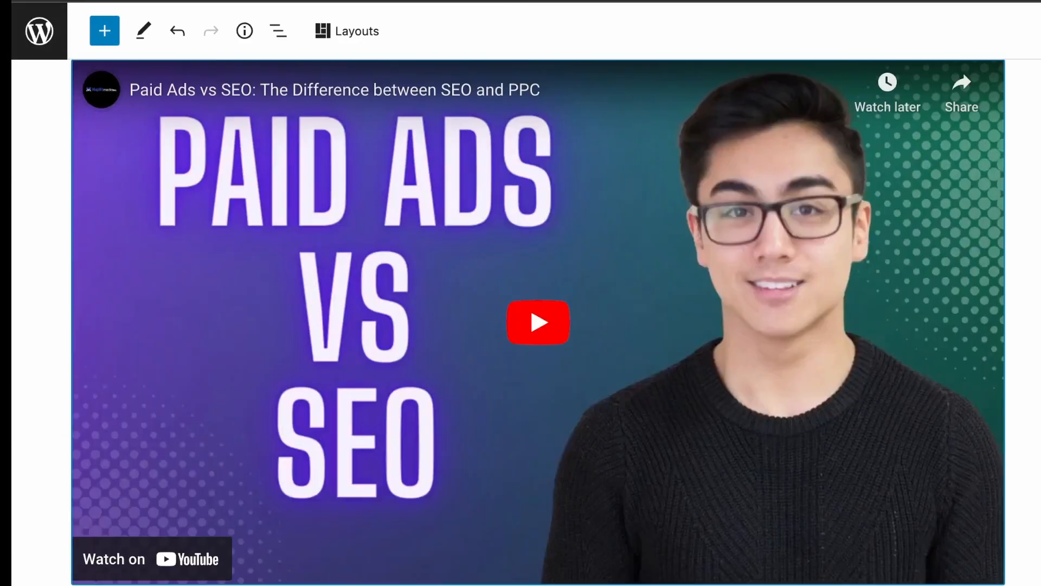
Add a paragraph block below the video reading "This lesson goes over how to setup wordpress:"
scroll(337, 511, "down", 5)
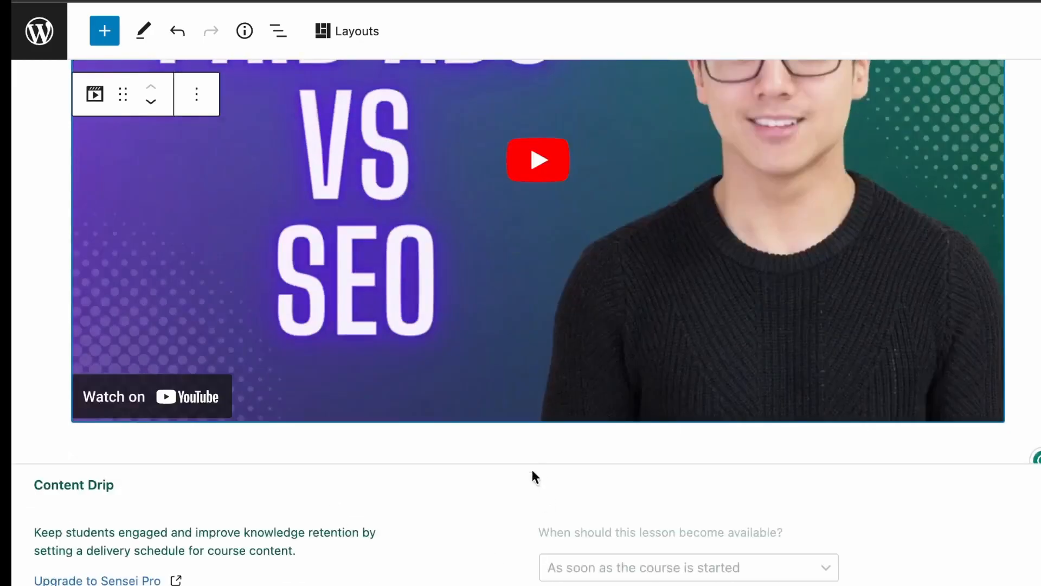
left_click(538, 434)
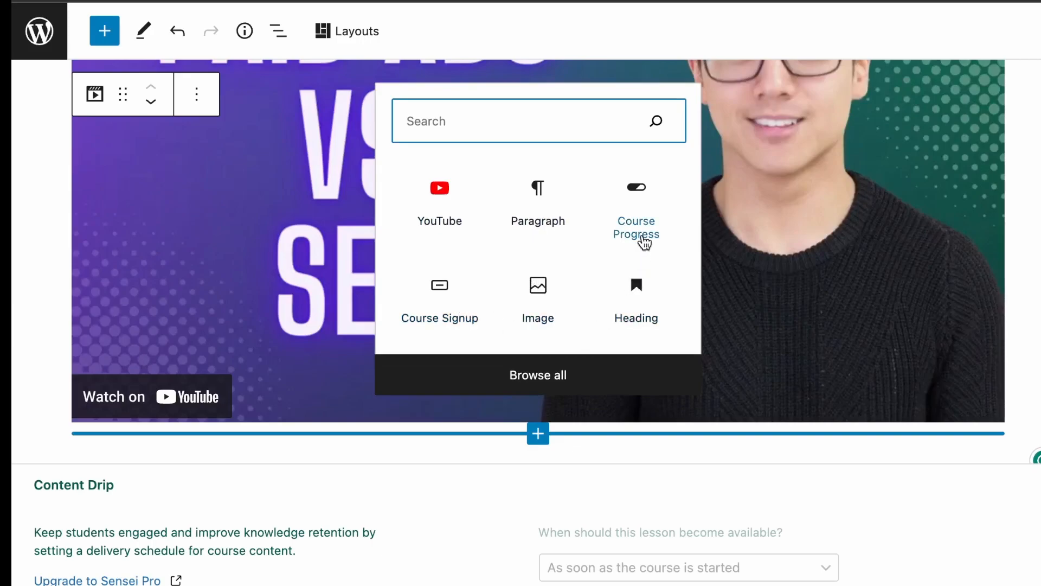
left_click(538, 204)
type("T")
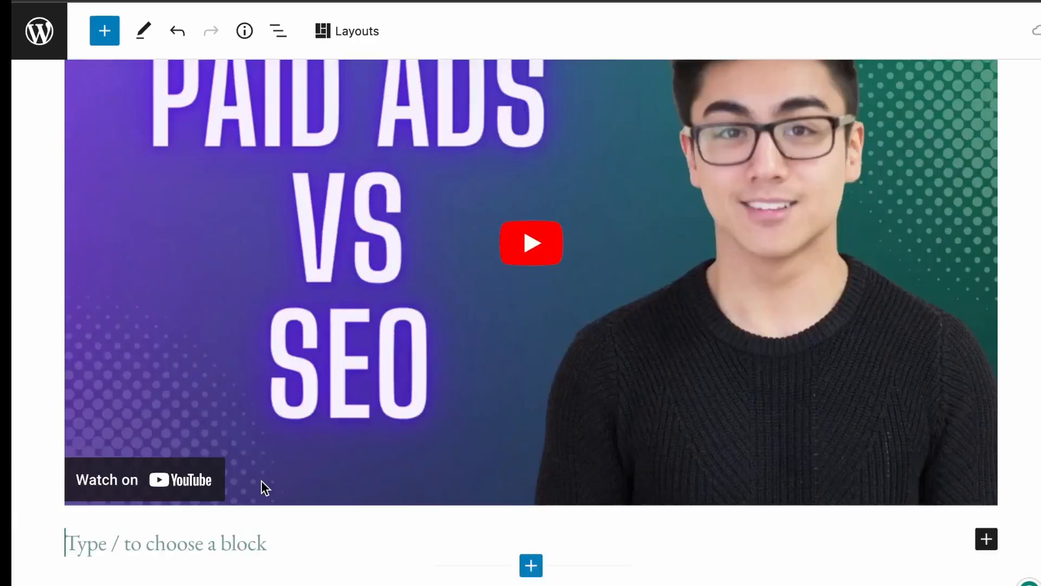
type("his")
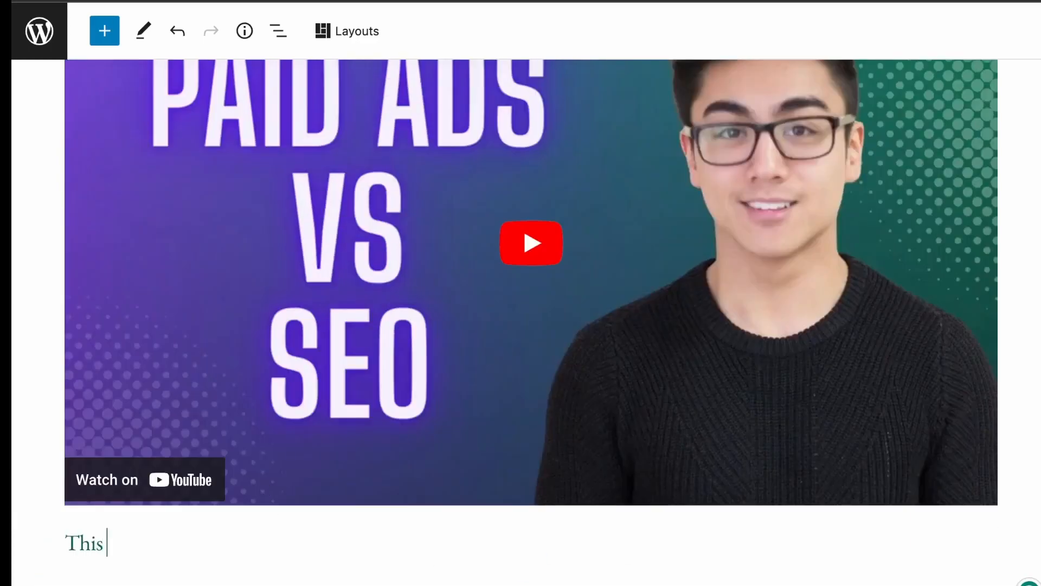
type(" lesson goes over how ")
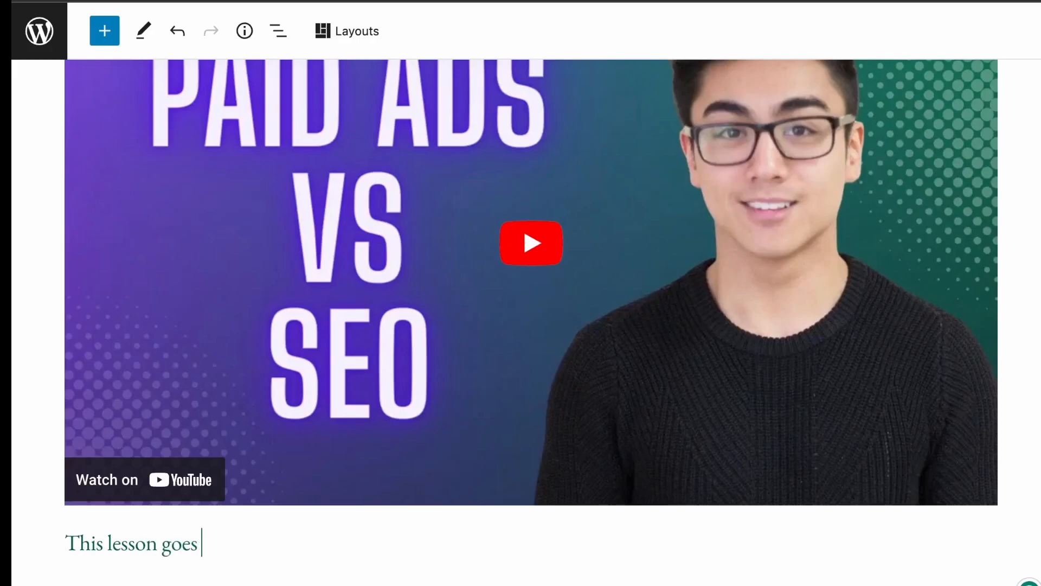
type("to setup")
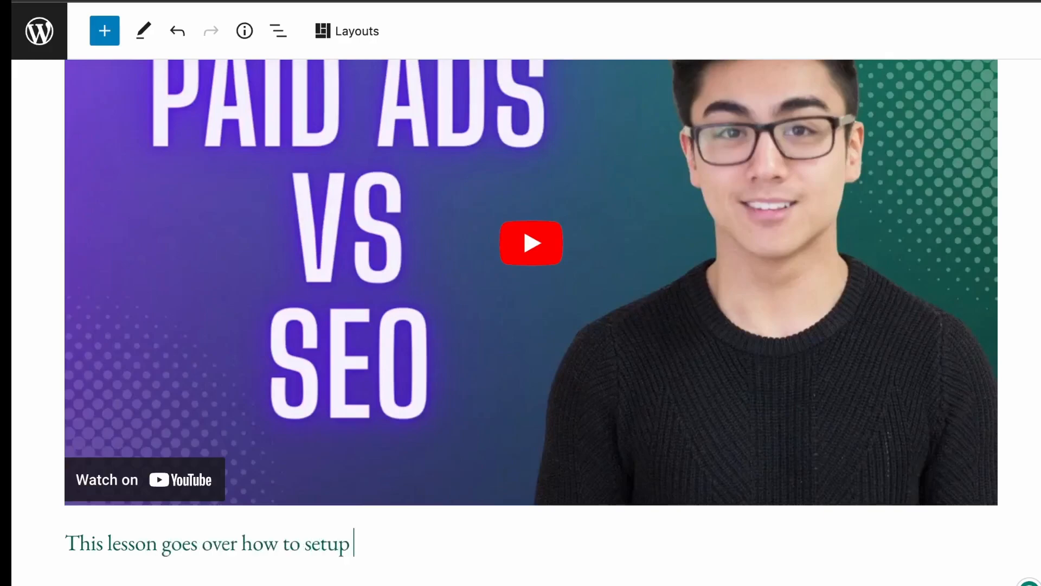
type(" wordpress:")
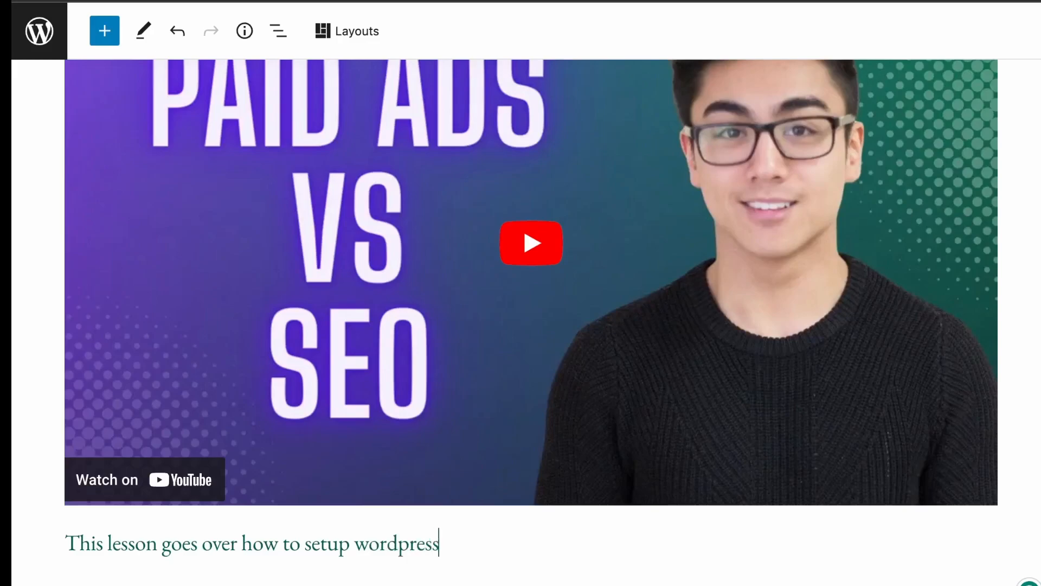
Add four separate lines below the introductory sentence, each containing a single dash as a bullet placeholder
key("Return")
key("Return")
type("-")
key("Return")
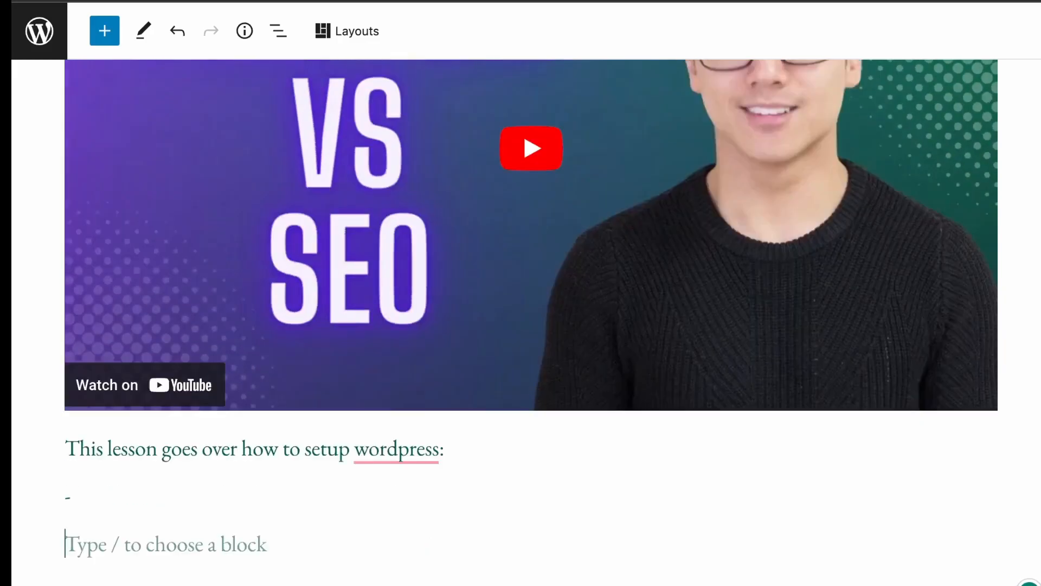
type("-")
key("Return")
type("-")
key("Return")
type("-")
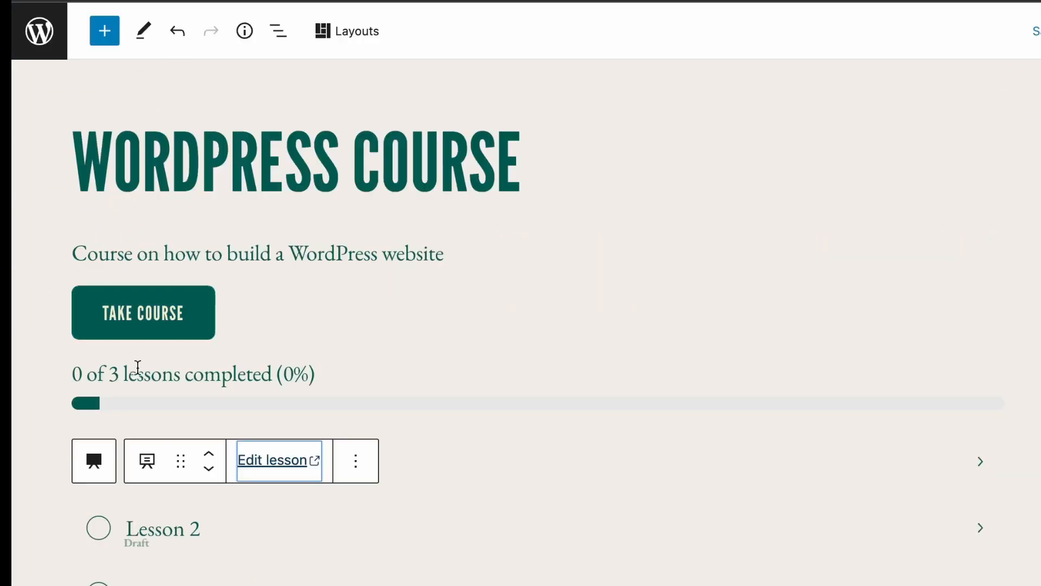
Return to the refreshed course outline, select Lesson 3 and open it for editing
scroll(179, 441, "down", 2)
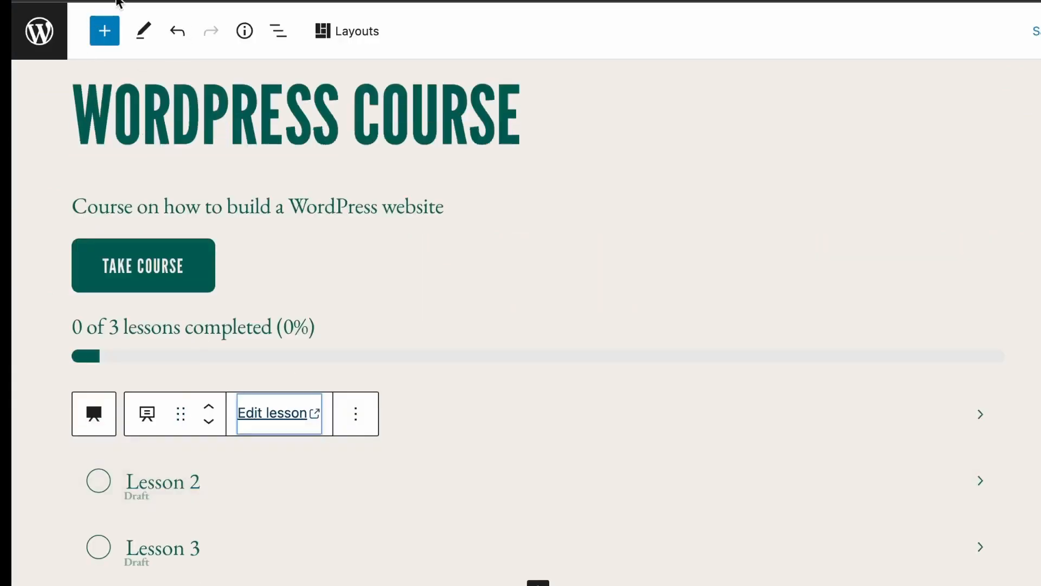
mouse_move(376, 300)
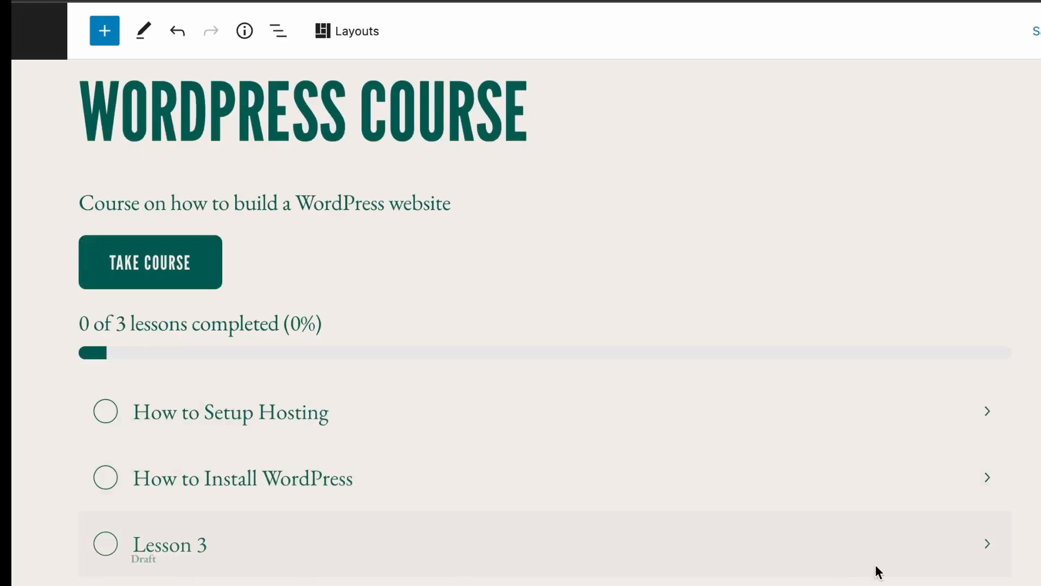
left_click(980, 542)
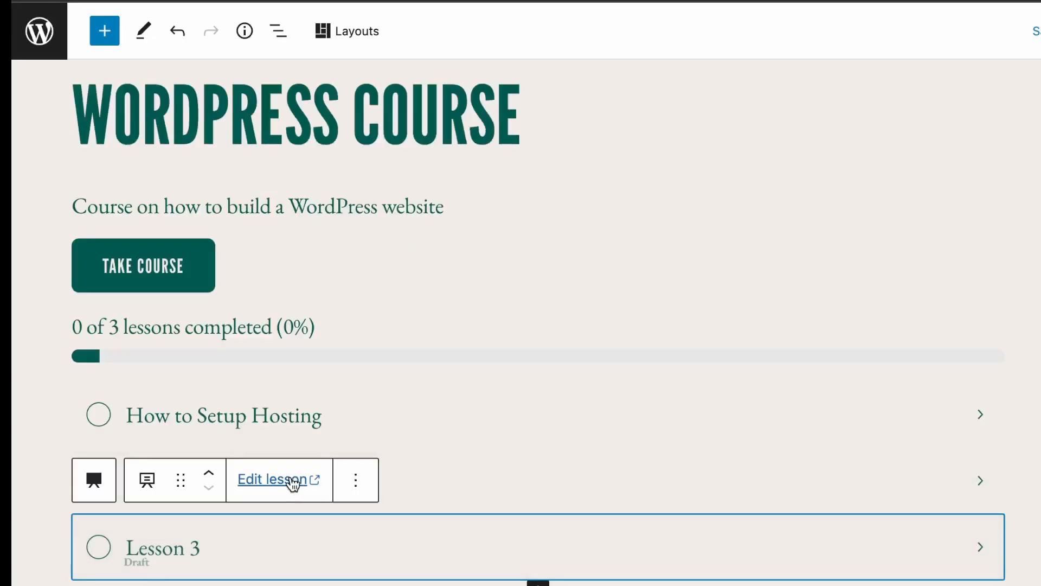
left_click(291, 480)
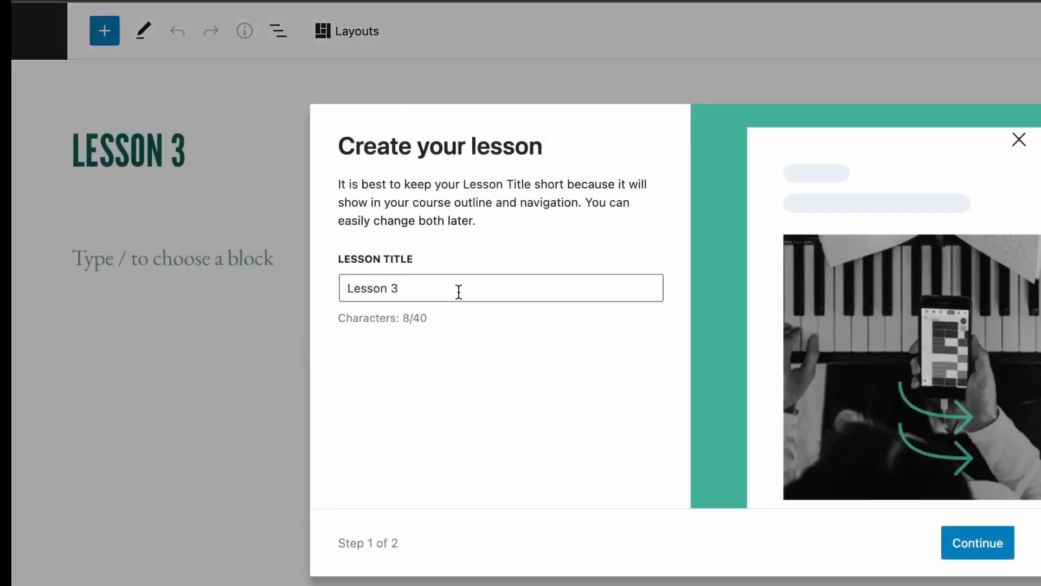
Title the lesson "How to pick a Theme" and continue to the lesson type selection
left_click(471, 289)
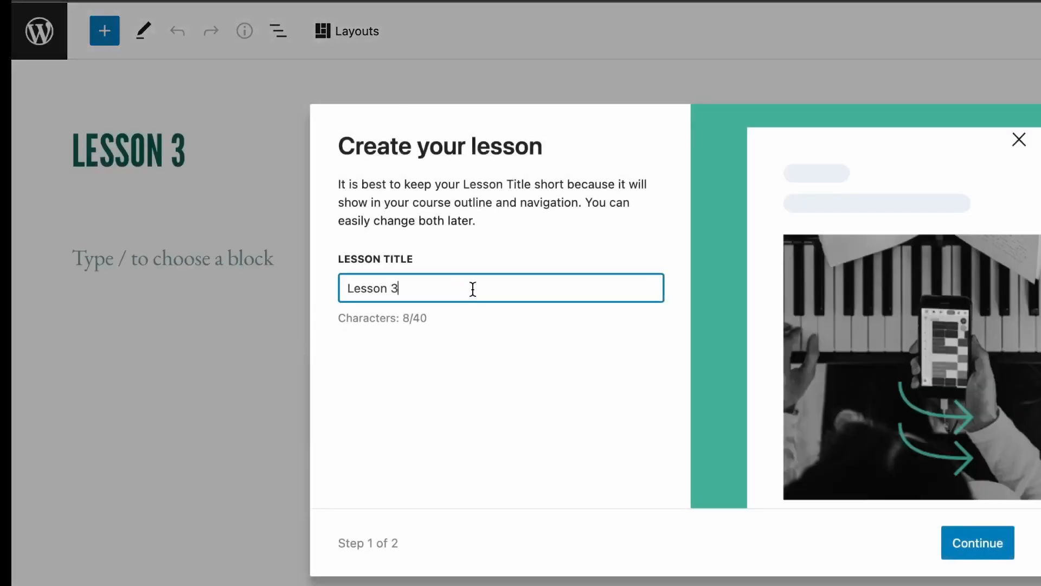
left_click_drag(470, 289, 316, 295)
type("How to ")
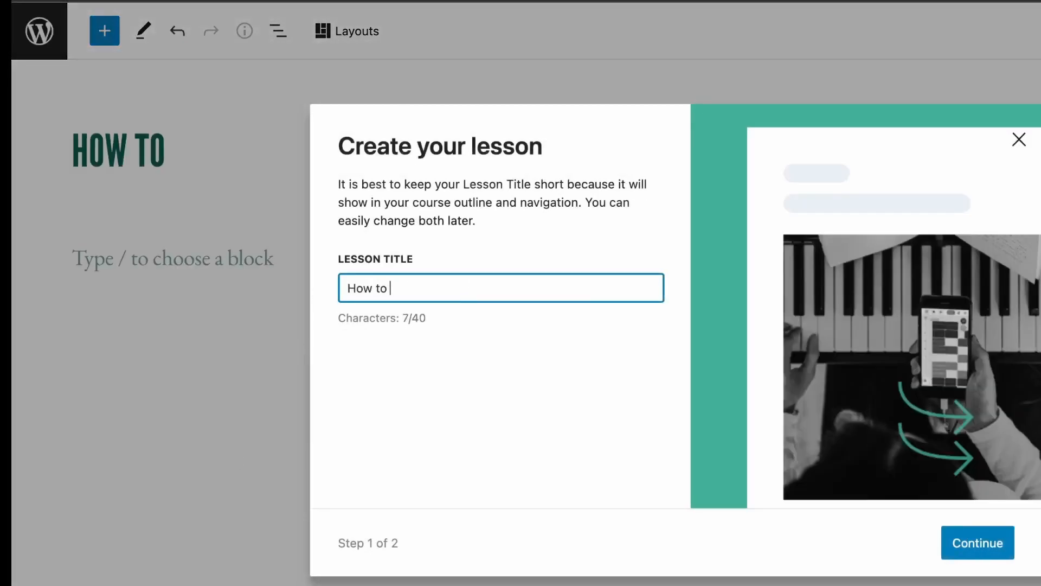
type("Pick a Theme")
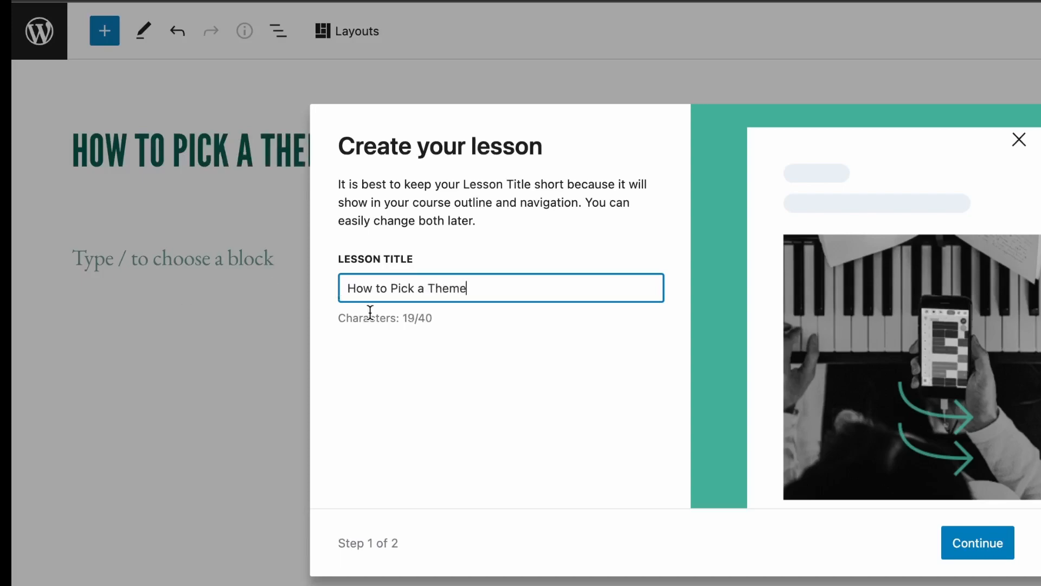
left_click(398, 288)
key("BackSpace")
type("p")
left_click(982, 545)
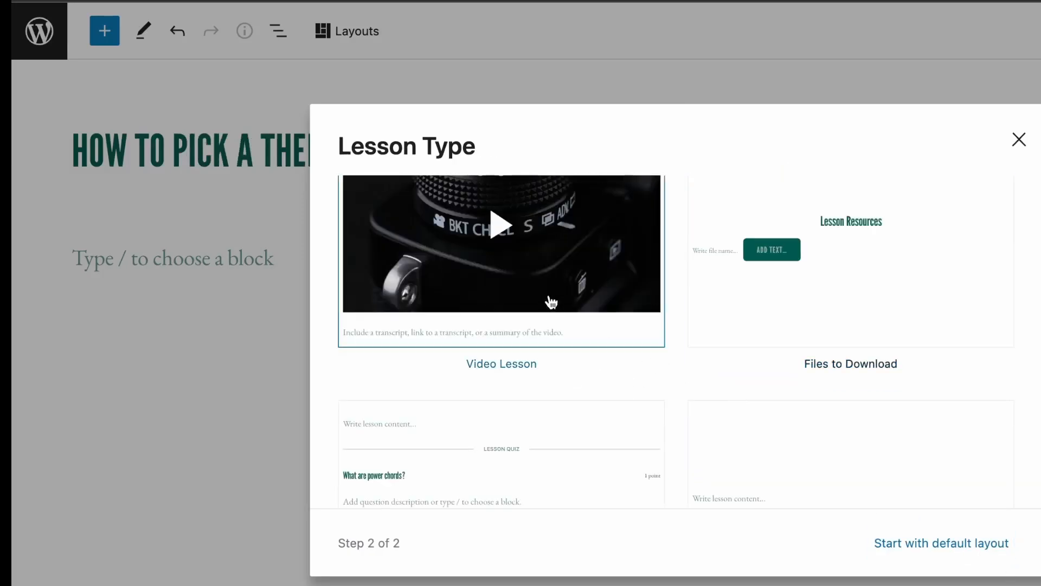
Look through the available lesson types and choose the Video Lesson layout
scroll(572, 333, "down", 1)
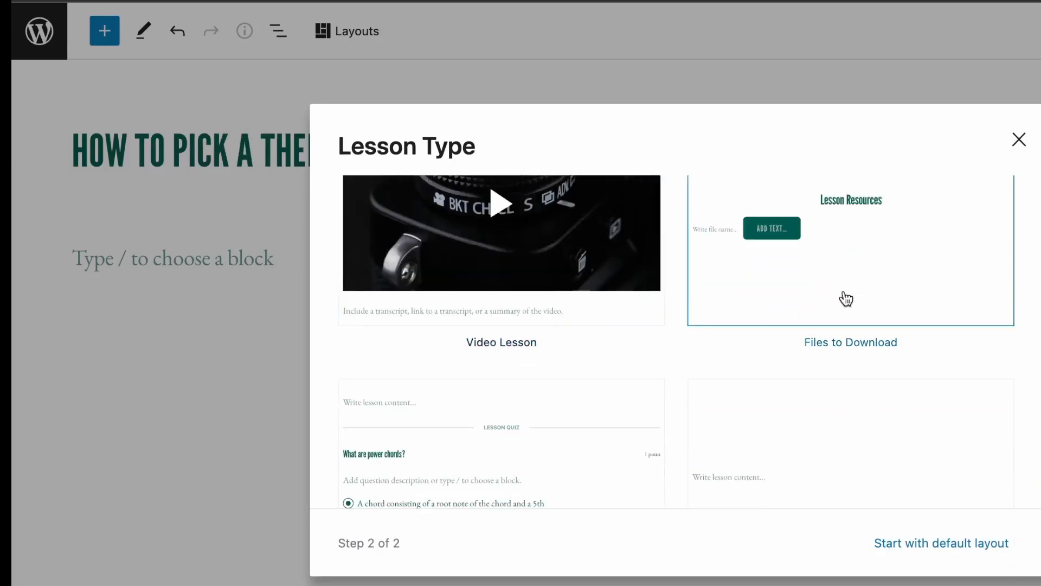
scroll(536, 257, "down", 4)
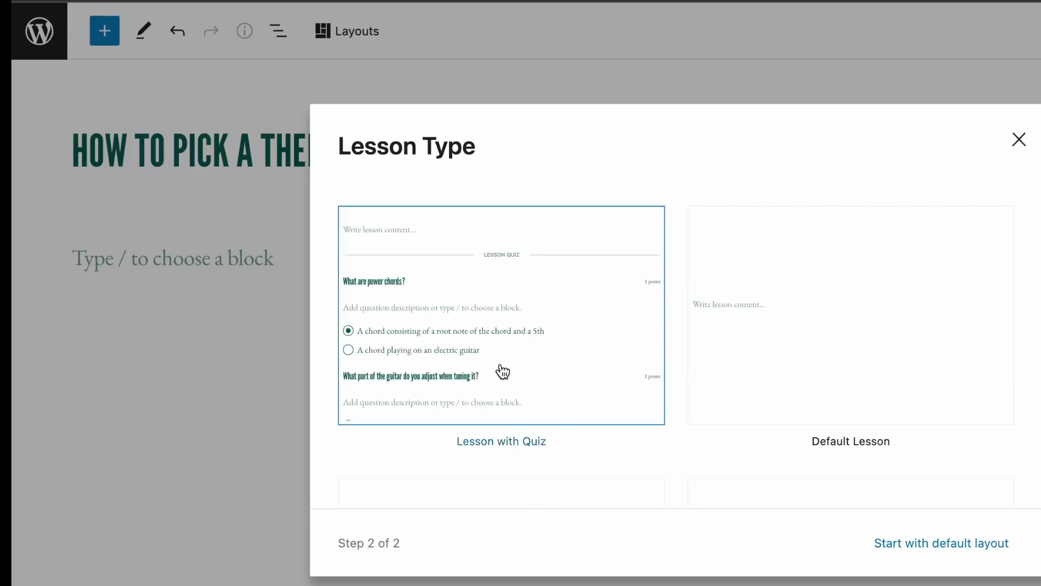
scroll(874, 385, "down", 1)
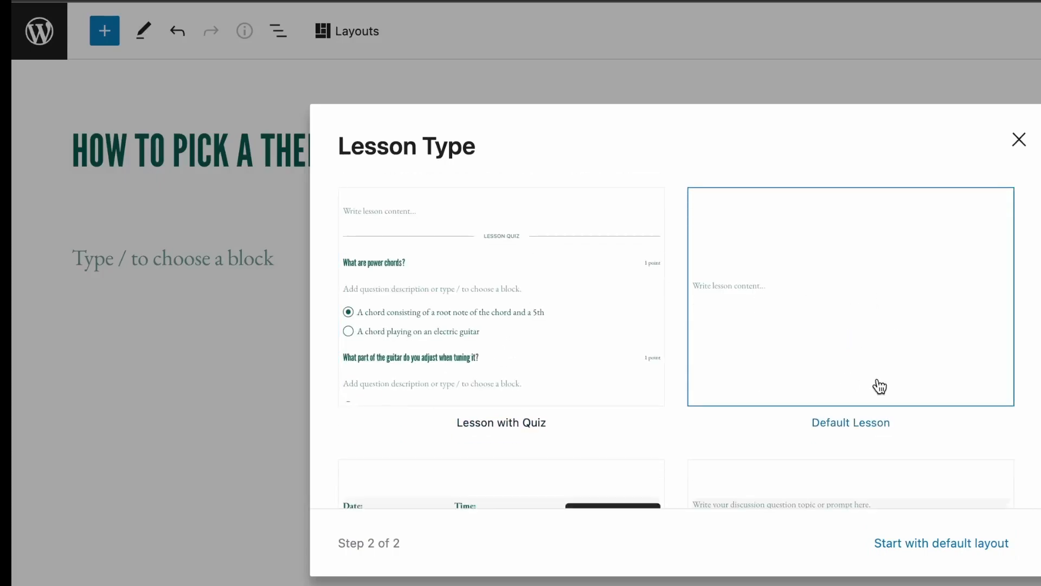
scroll(748, 279, "down", 5)
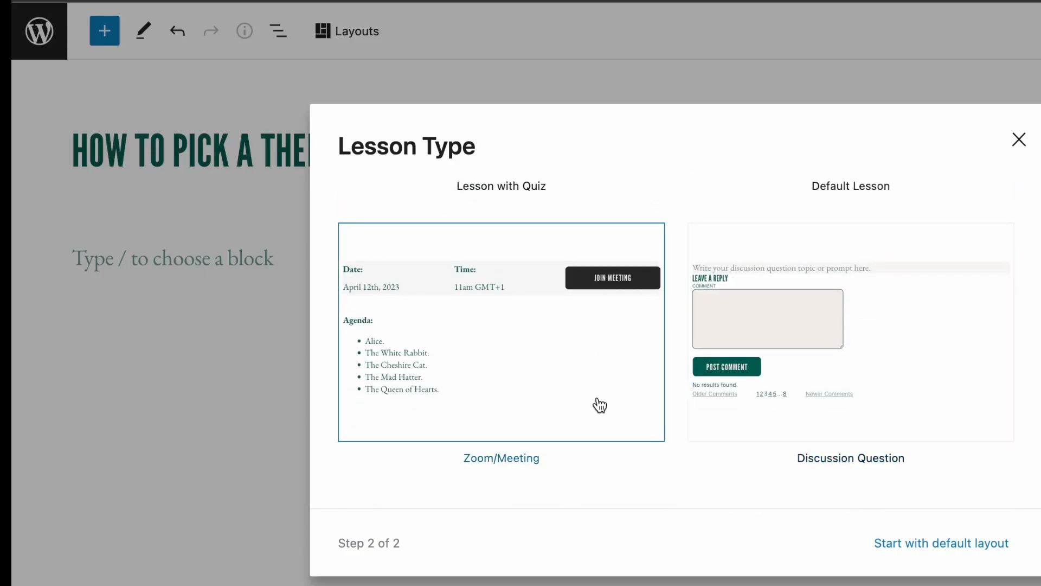
scroll(831, 412, "up", 6)
scroll(516, 412, "down", 1)
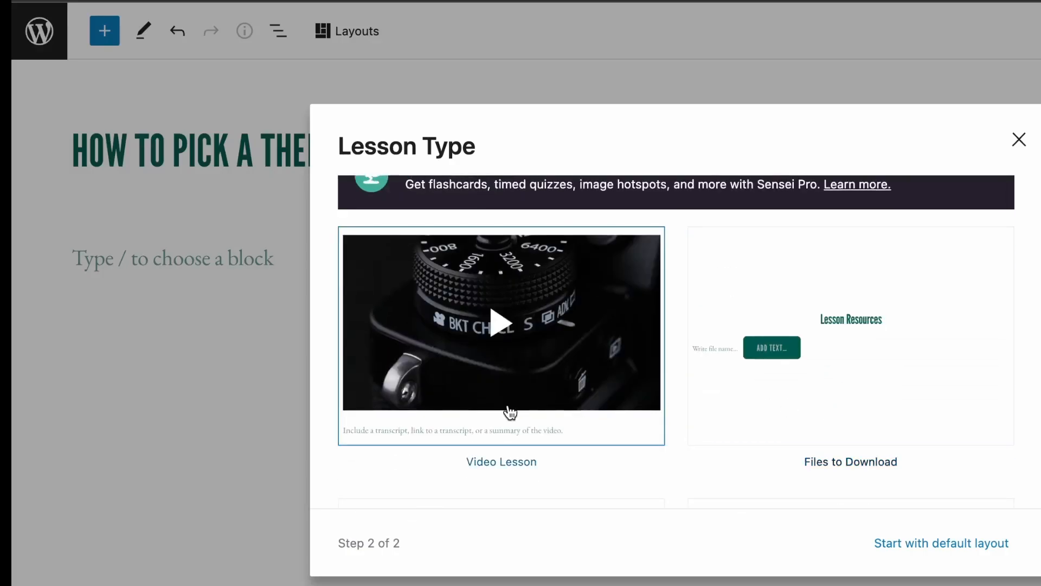
left_click(516, 412)
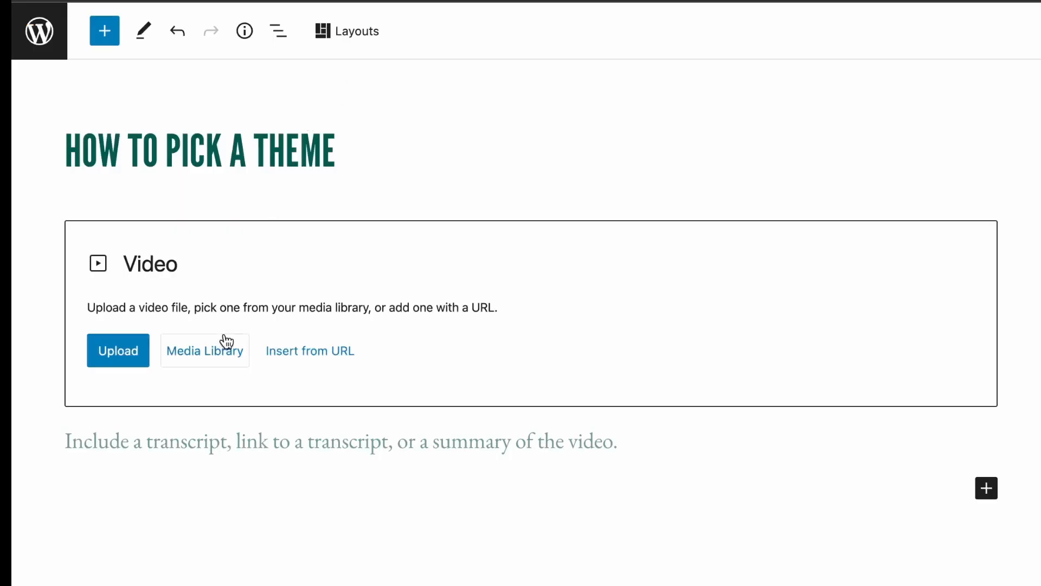
left_click(304, 349)
type("https://www.youtube.com/watch?v=7nSVAqDJMvs")
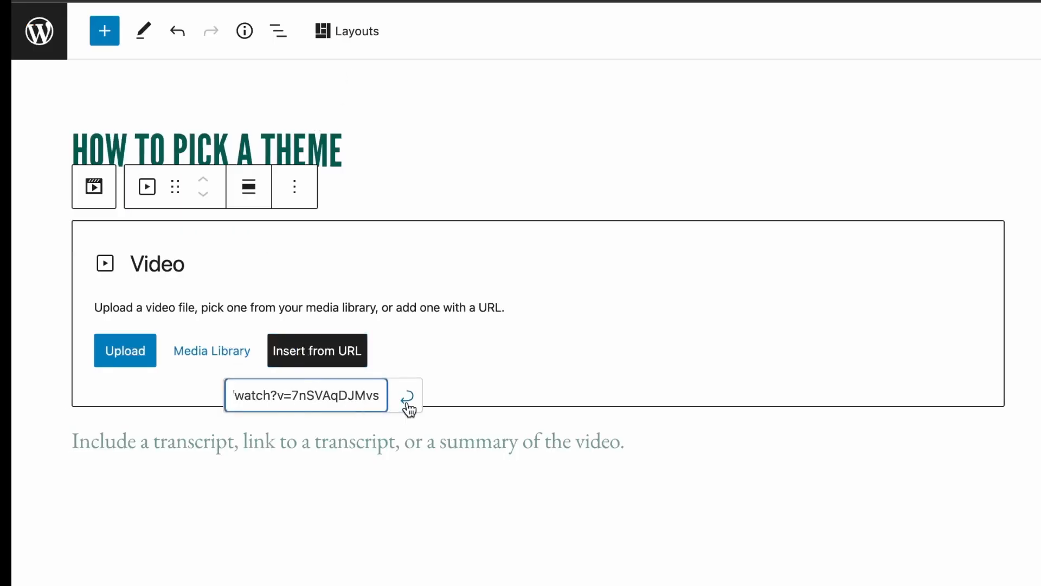
left_click(407, 404)
Add the caption "This video goes over how to pick a theme." beneath the embedded video
scroll(463, 356, "down", 8)
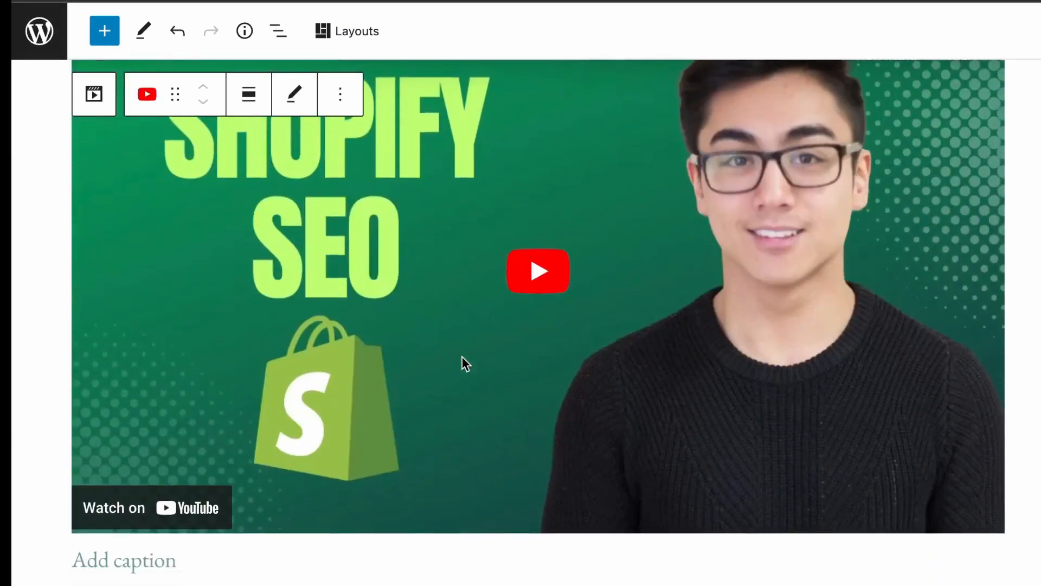
left_click(220, 340)
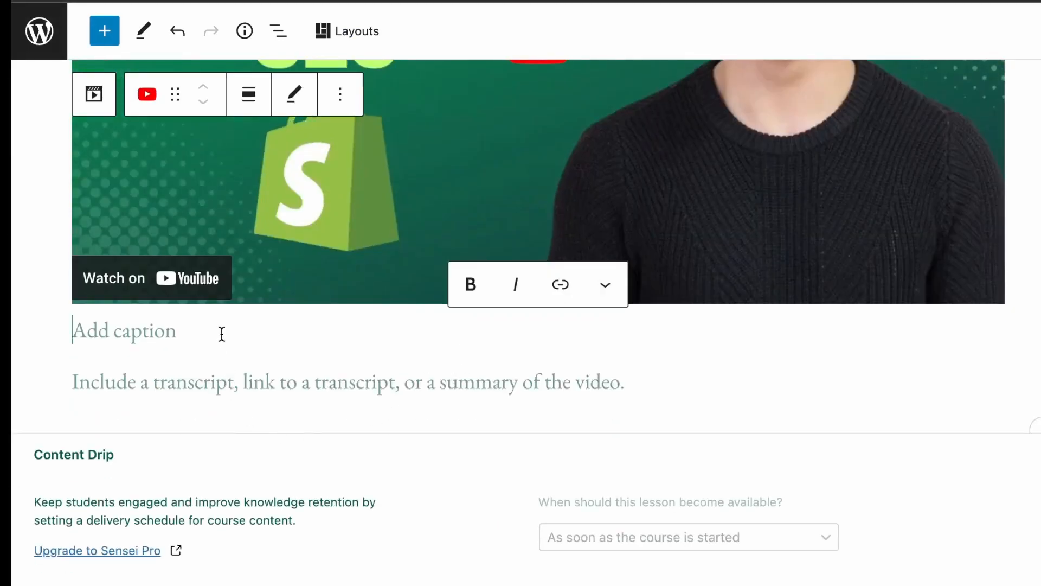
type("This v")
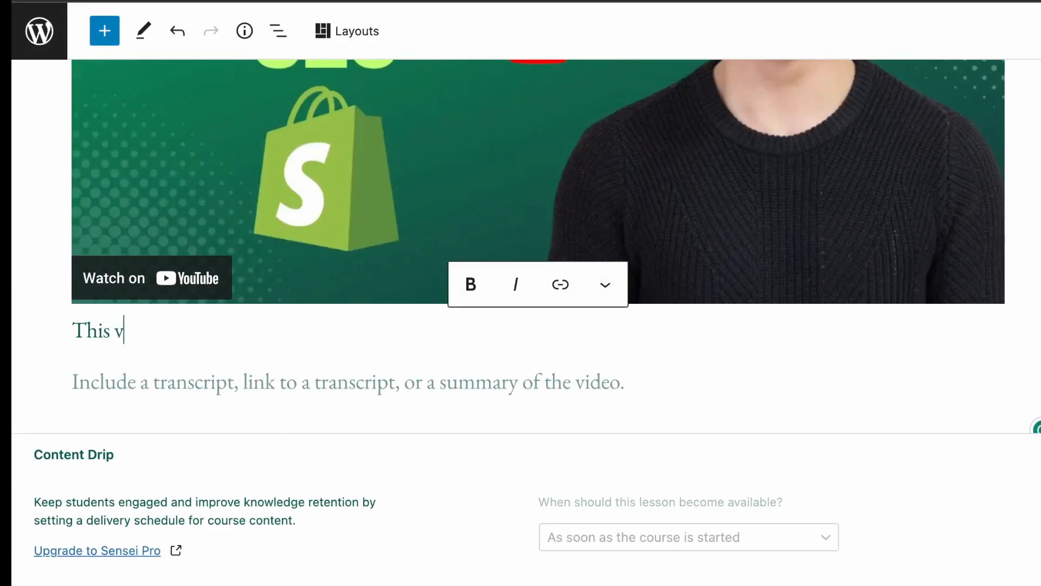
type("ideo goes o")
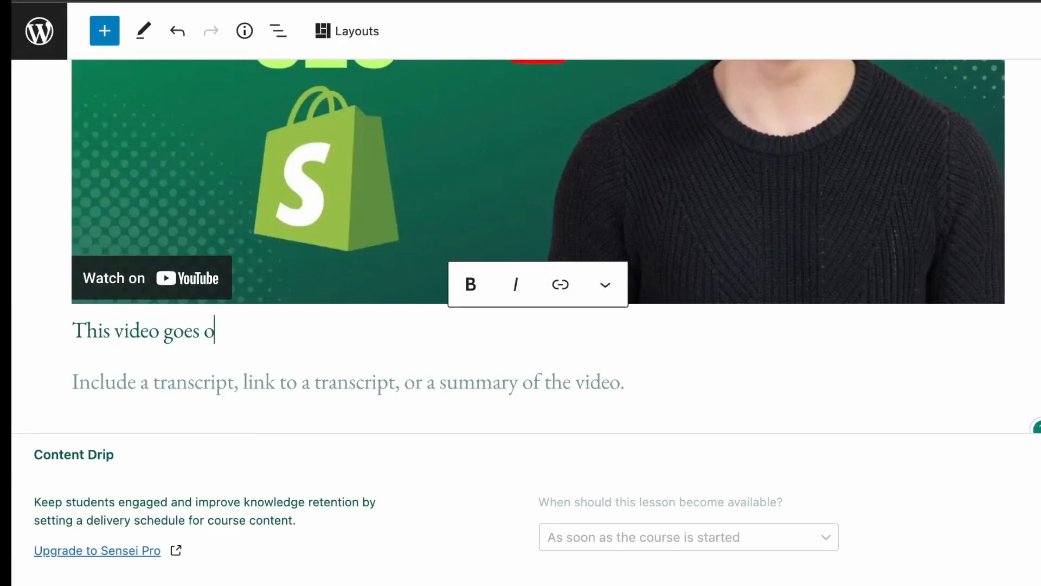
type("ver how to pick a theme.")
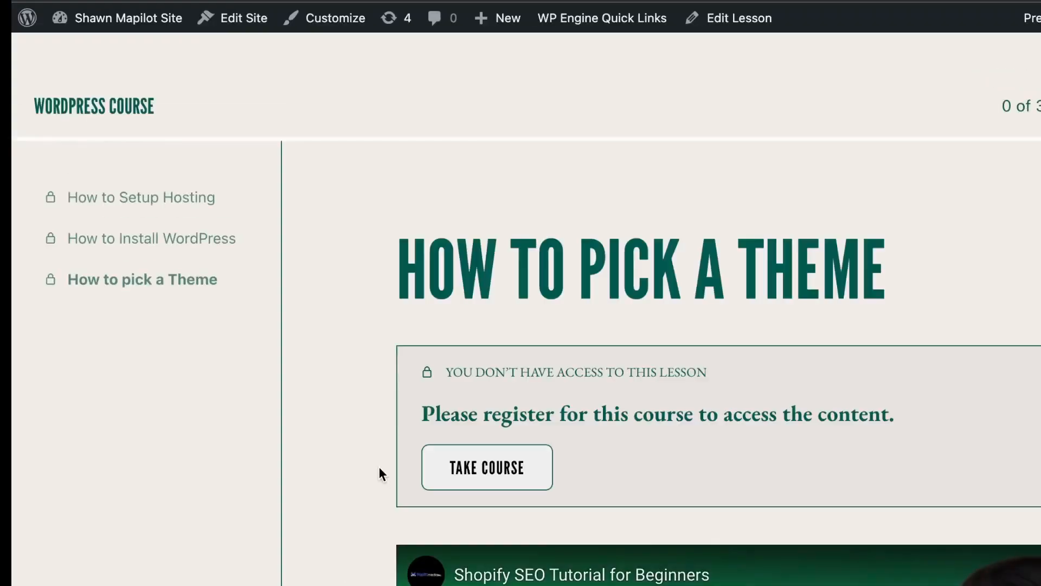
Examine the published How to pick a Theme lesson page, including its video and the text around it
scroll(379, 464, "down", 8)
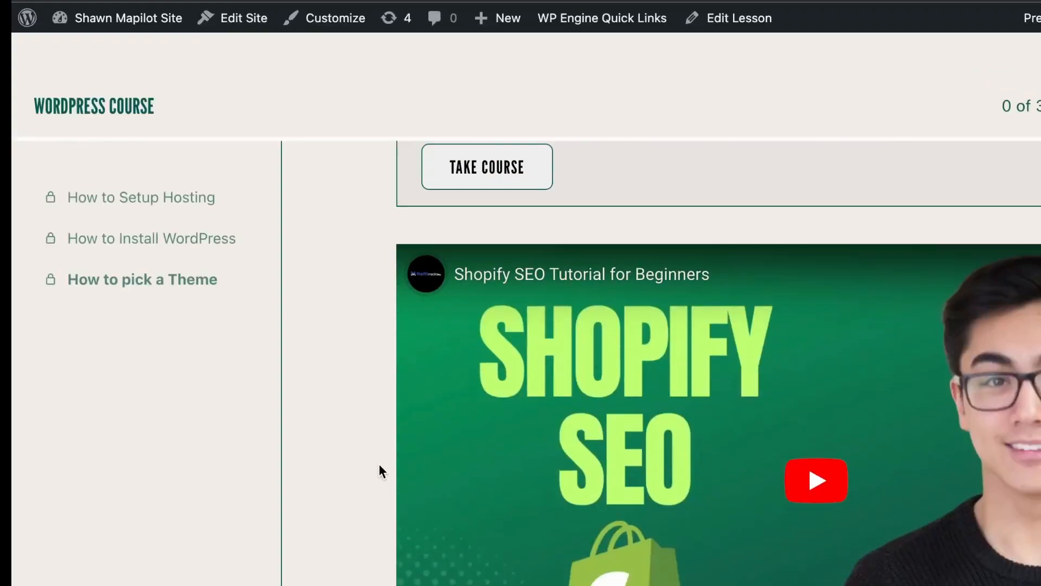
left_click_drag(435, 510, 714, 509)
left_click(715, 508)
scroll(673, 494, "up", 5)
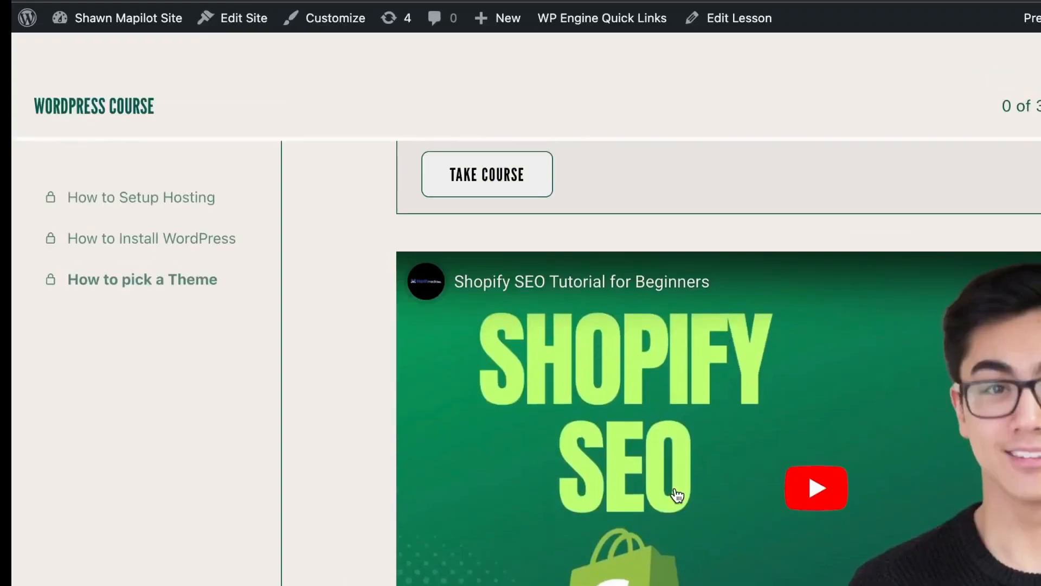
scroll(597, 434, "down", 4)
scroll(313, 412, "up", 6)
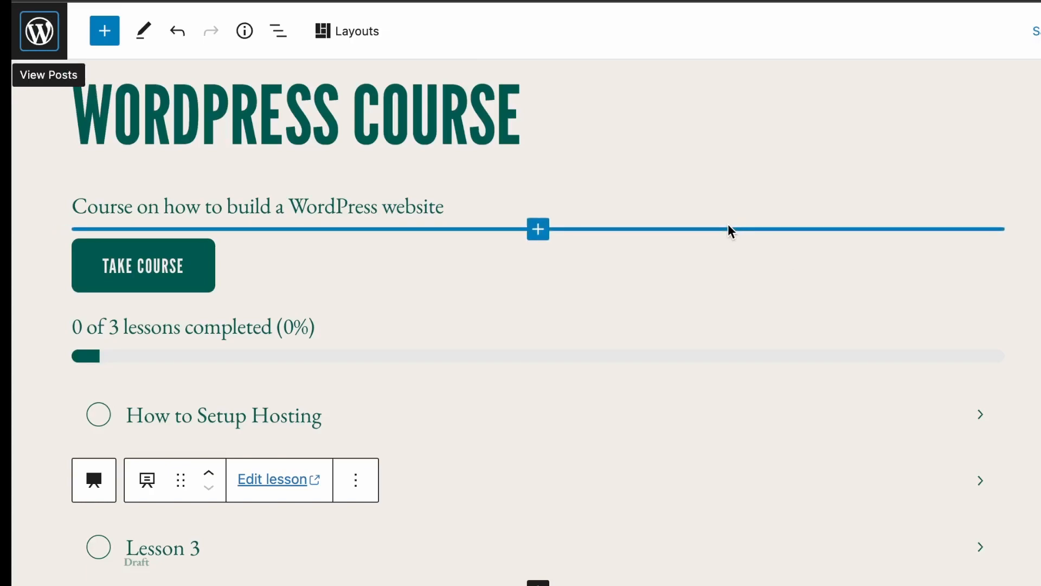
Refresh the course and take it from its published page, opening the How to Install WordPress and How to pick a Theme lessons
key("super+r")
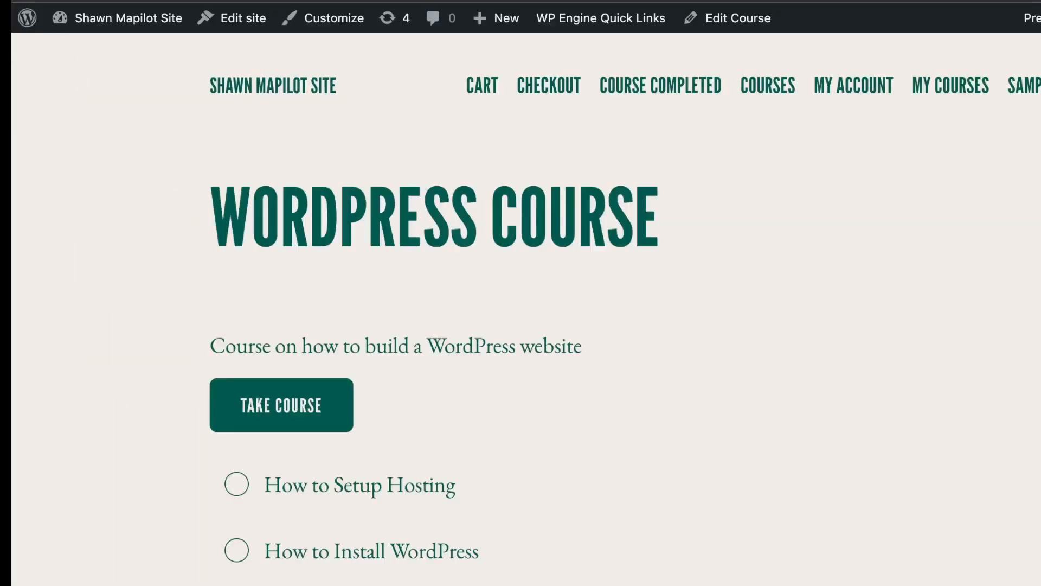
scroll(644, 410, "down", 1)
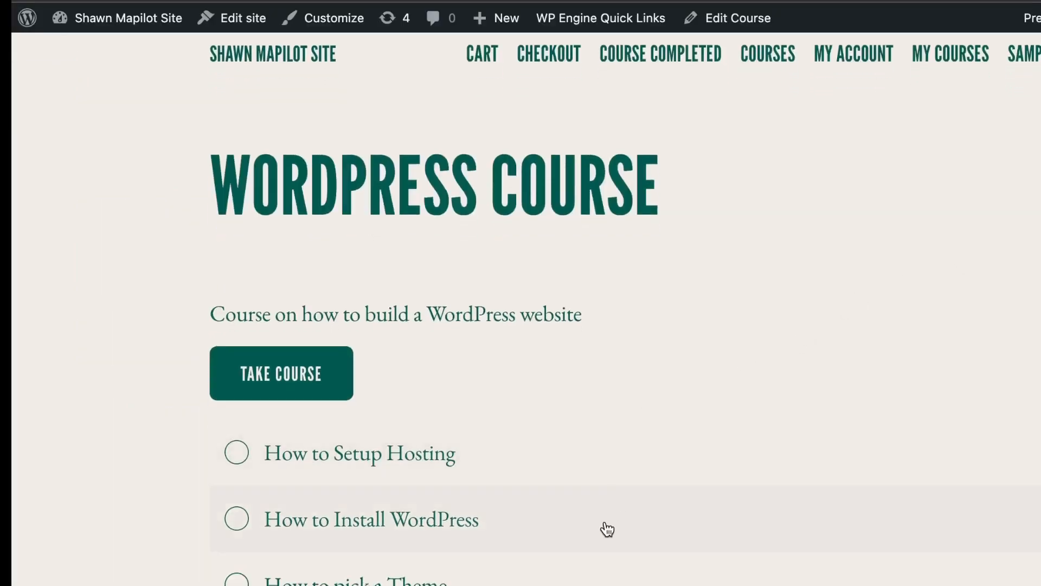
left_click(303, 374)
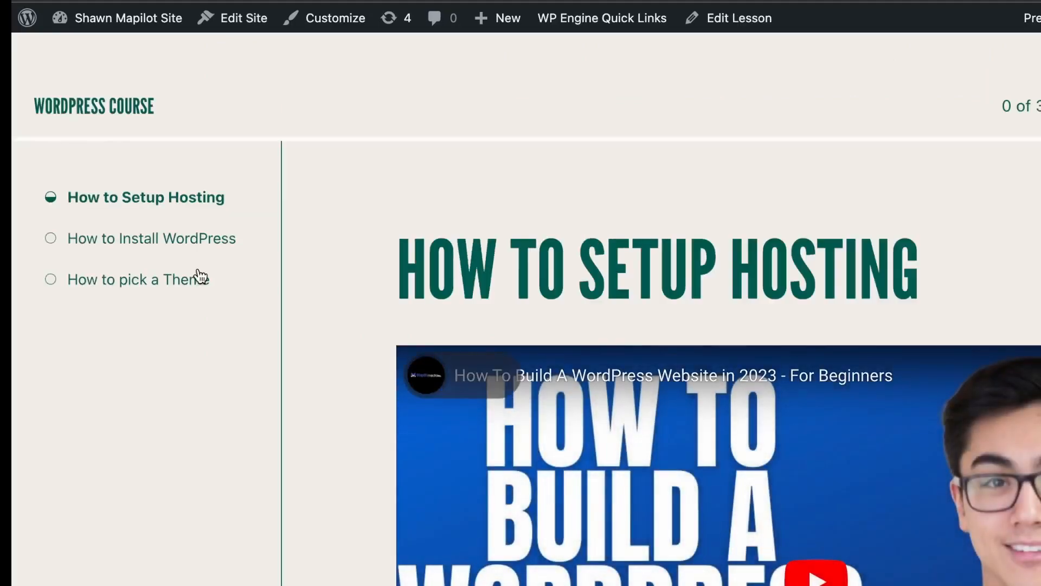
left_click(153, 252)
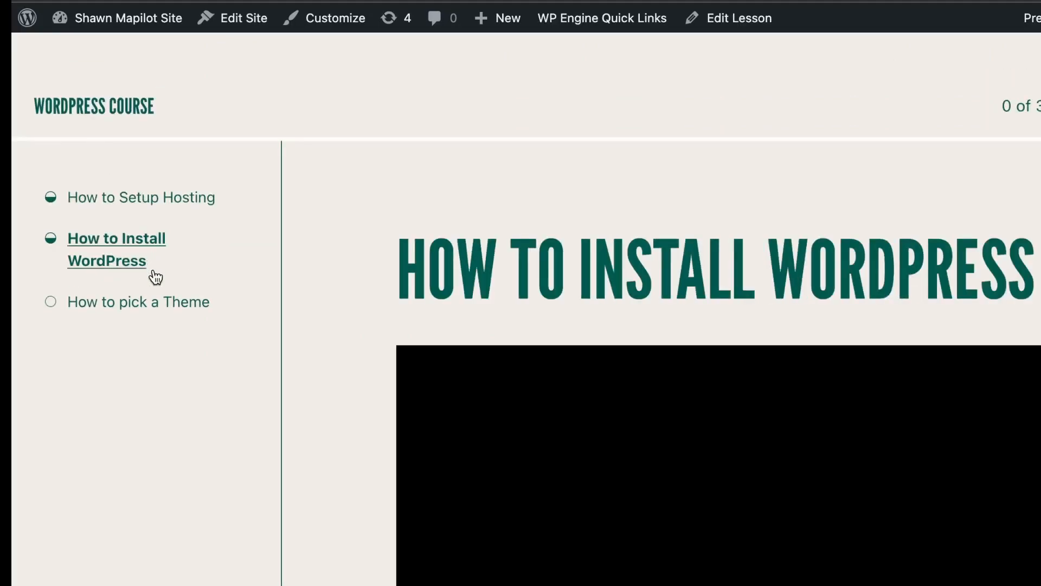
left_click(154, 300)
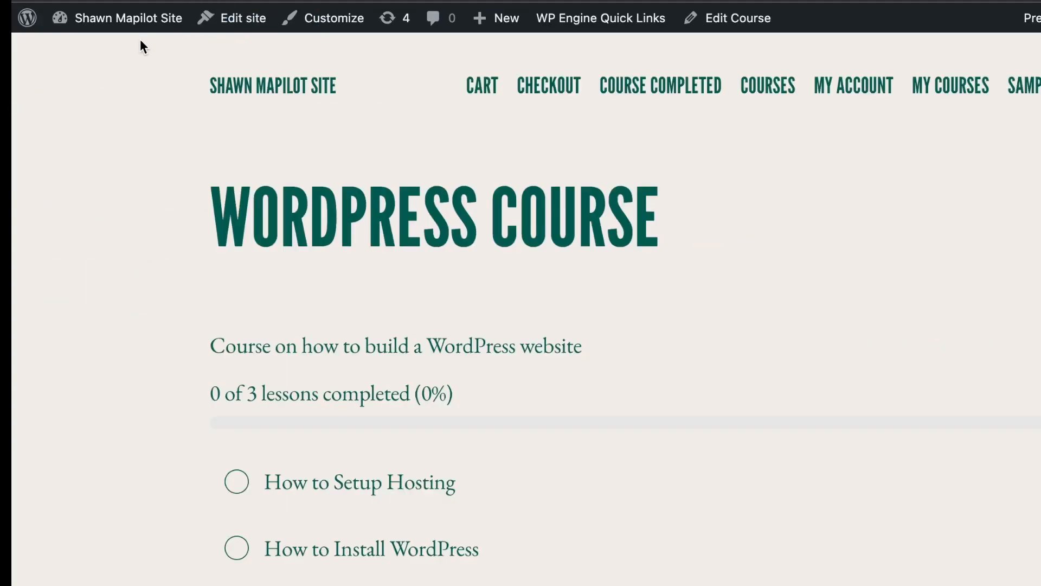
Go to the site dashboard's Sensei LMS home and open the Configure learning mode task
mouse_move(135, 27)
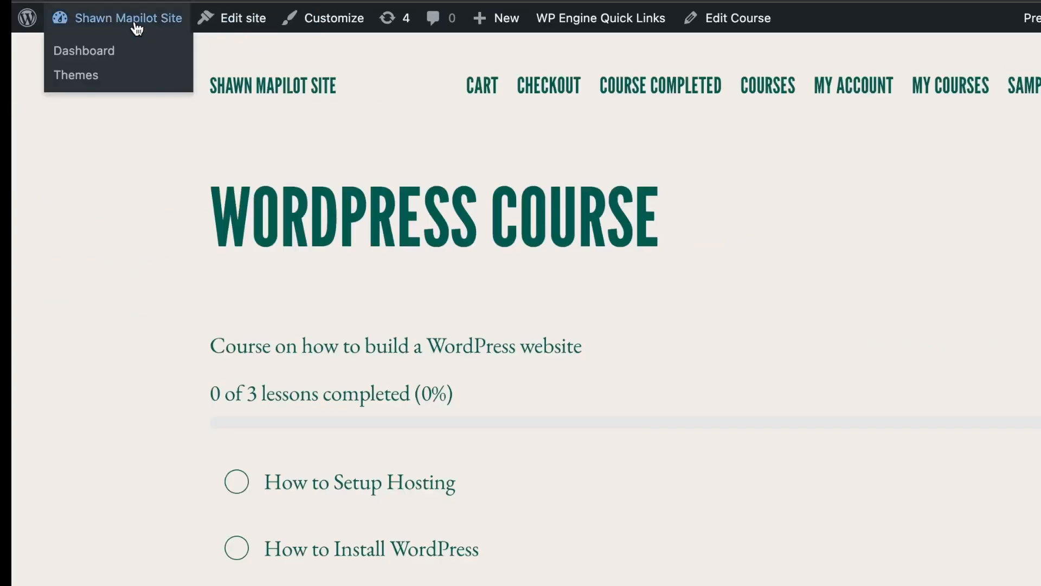
left_click(95, 60)
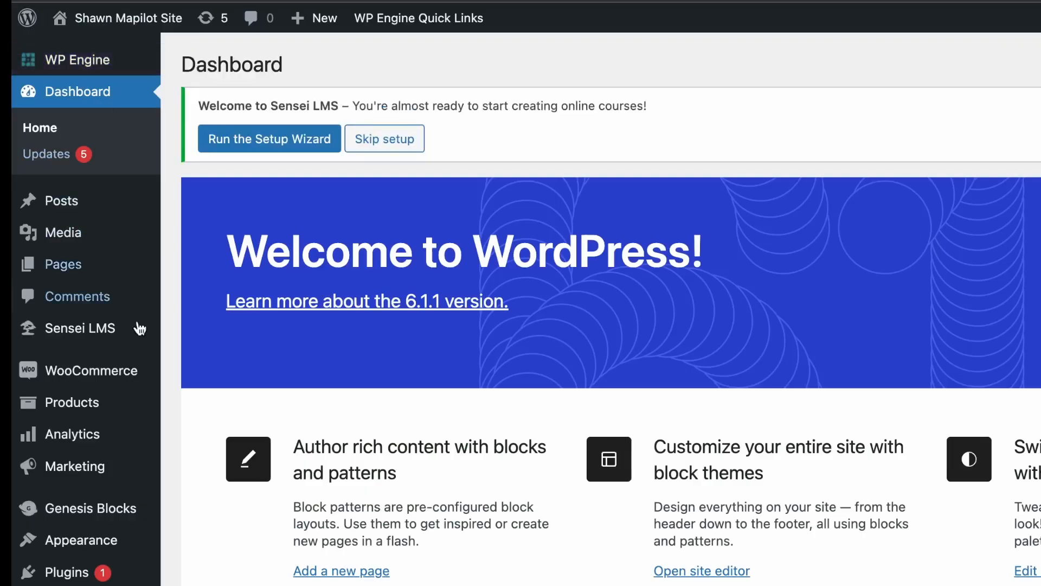
mouse_move(114, 470)
mouse_move(115, 328)
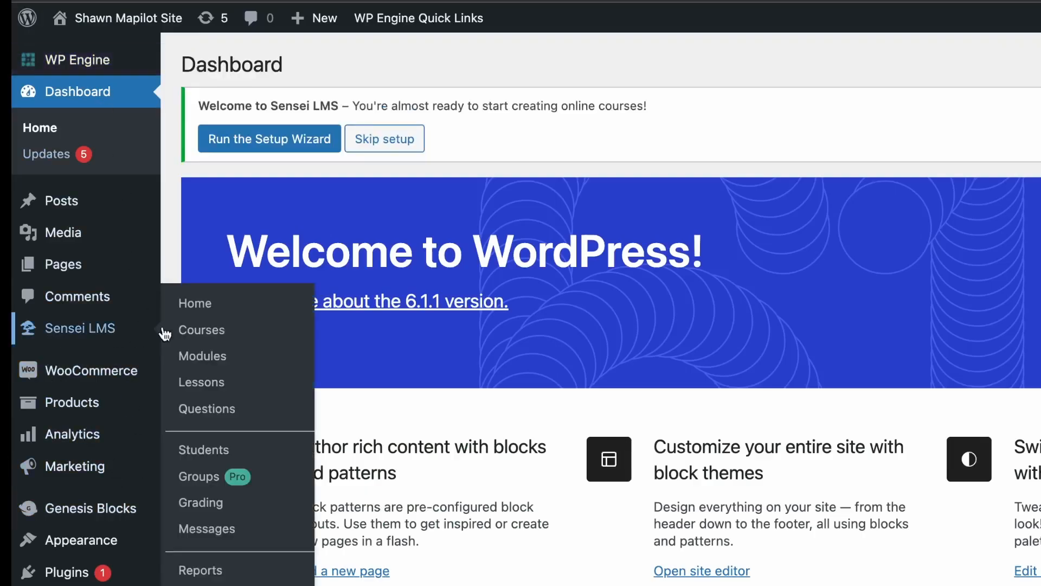
left_click(205, 306)
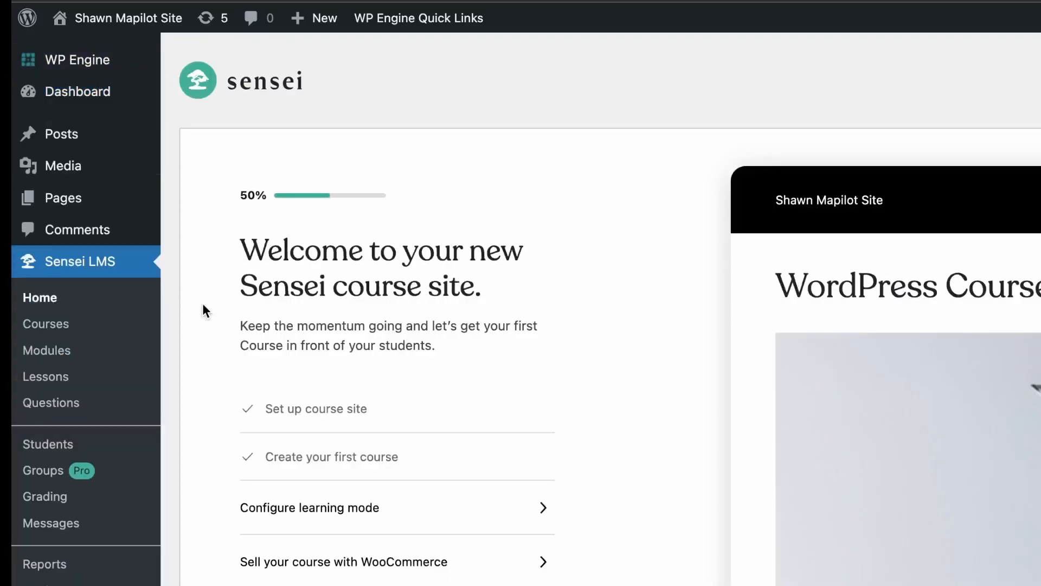
left_click(369, 511)
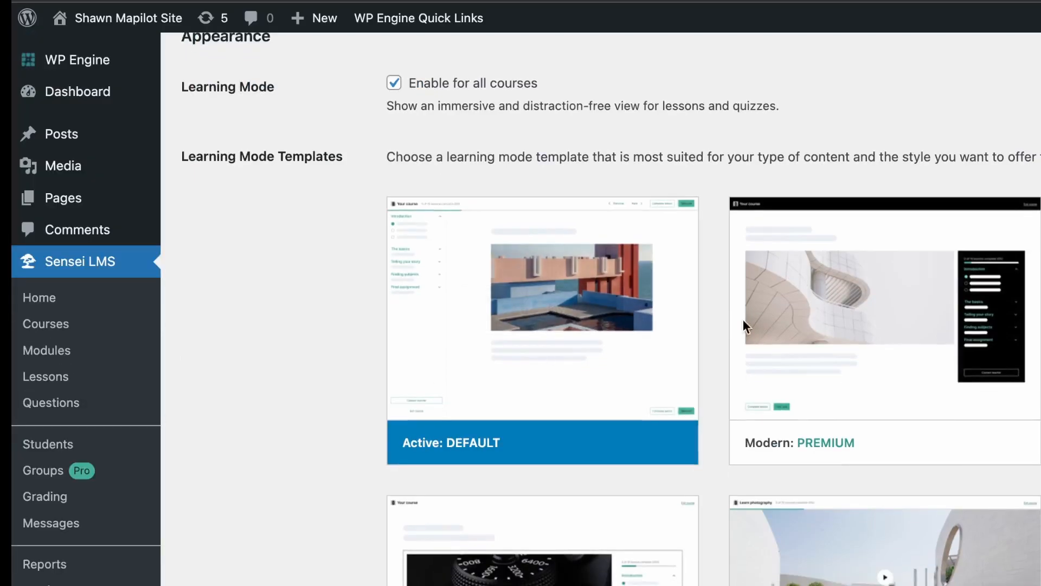
Review the learning mode templates and save the Sensei LMS settings with the Default template
mouse_move(560, 326)
scroll(563, 326, "down", 3)
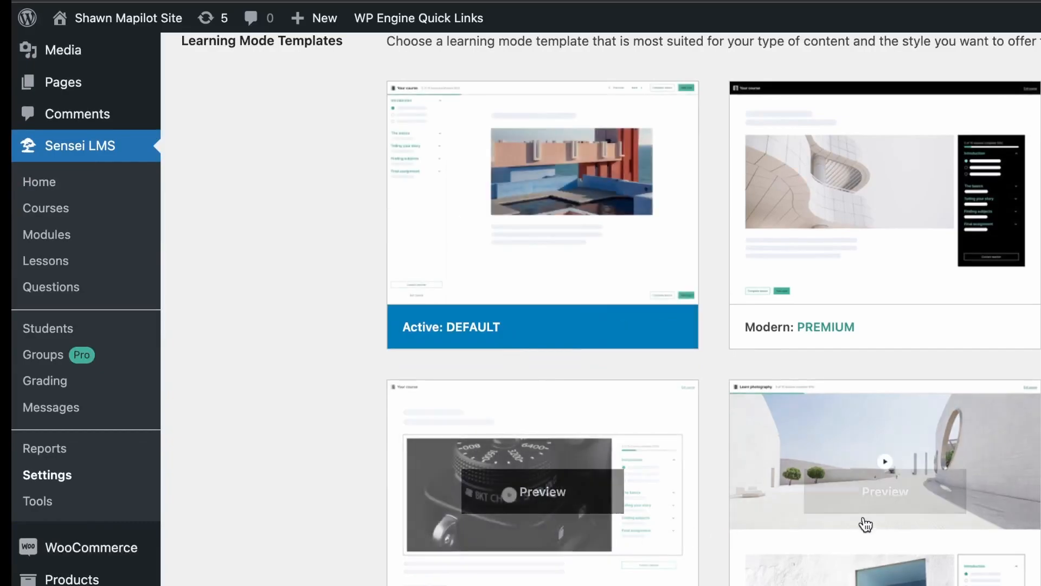
scroll(414, 457, "down", 3)
scroll(397, 455, "up", 1)
mouse_move(592, 402)
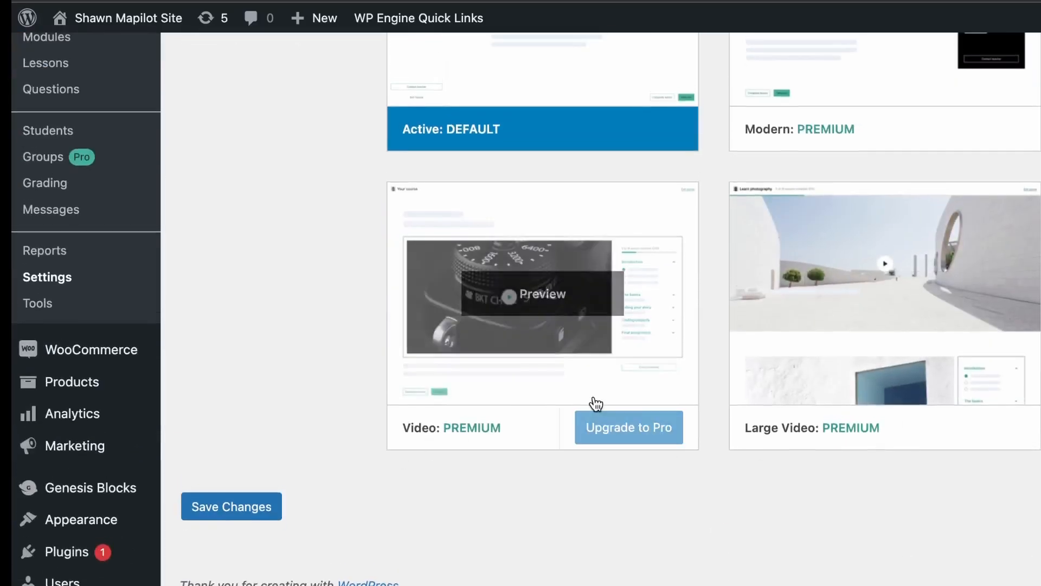
scroll(618, 448, "up", 5)
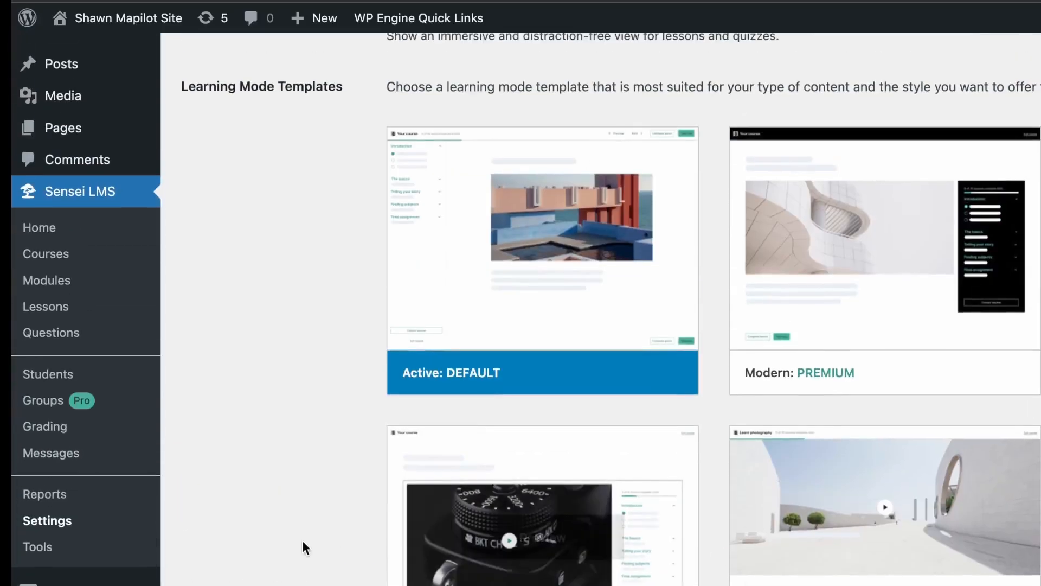
scroll(326, 533, "down", 2)
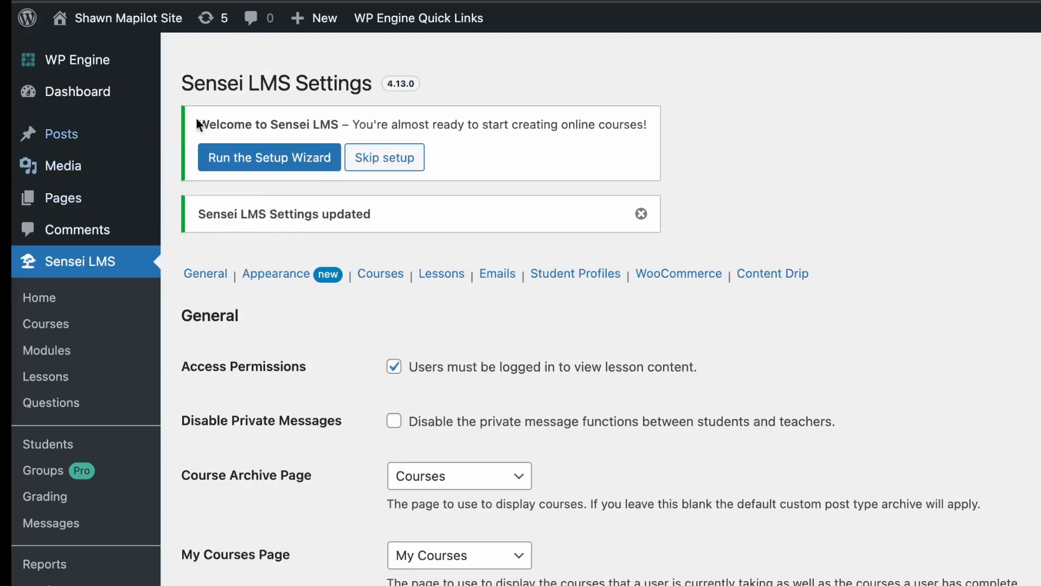
In the Sensei LMS general settings, turn off the requirement that users must be logged in to view lesson content
left_click(61, 305)
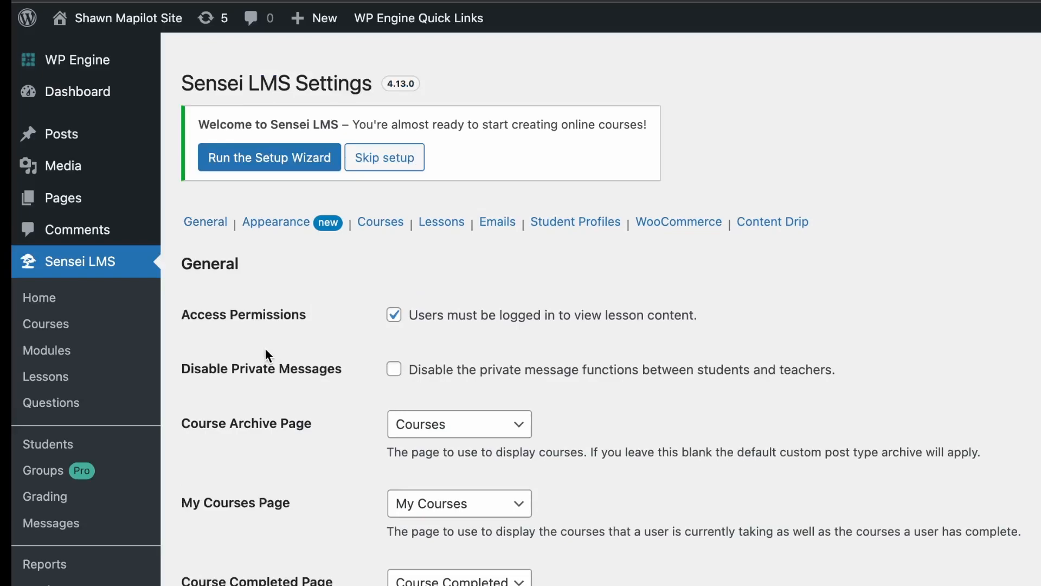
left_click(395, 318)
scroll(297, 463, "down", 3)
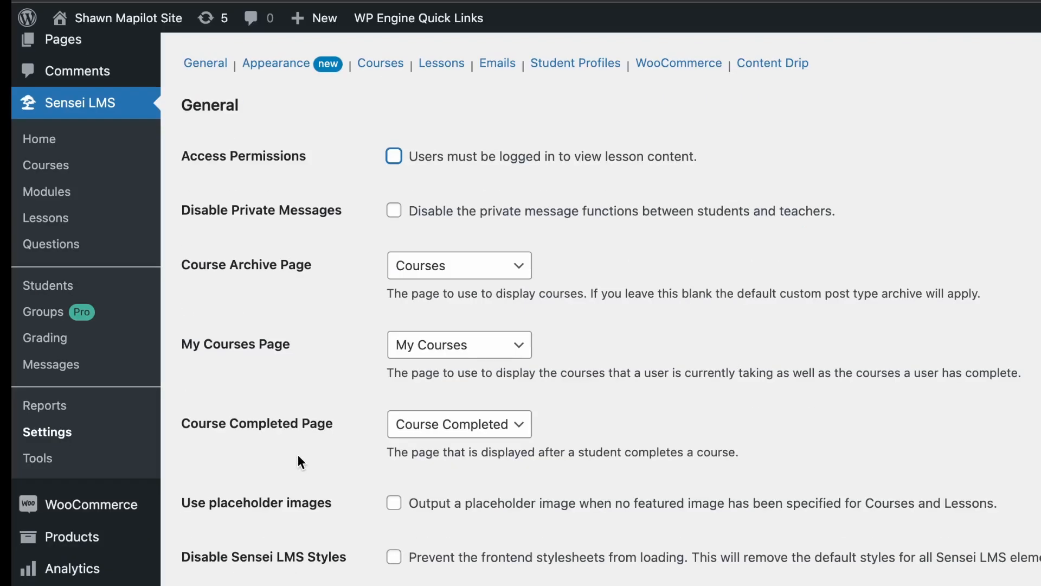
Review the remaining Sensei LMS general settings and save the changes
scroll(298, 455, "down", 5)
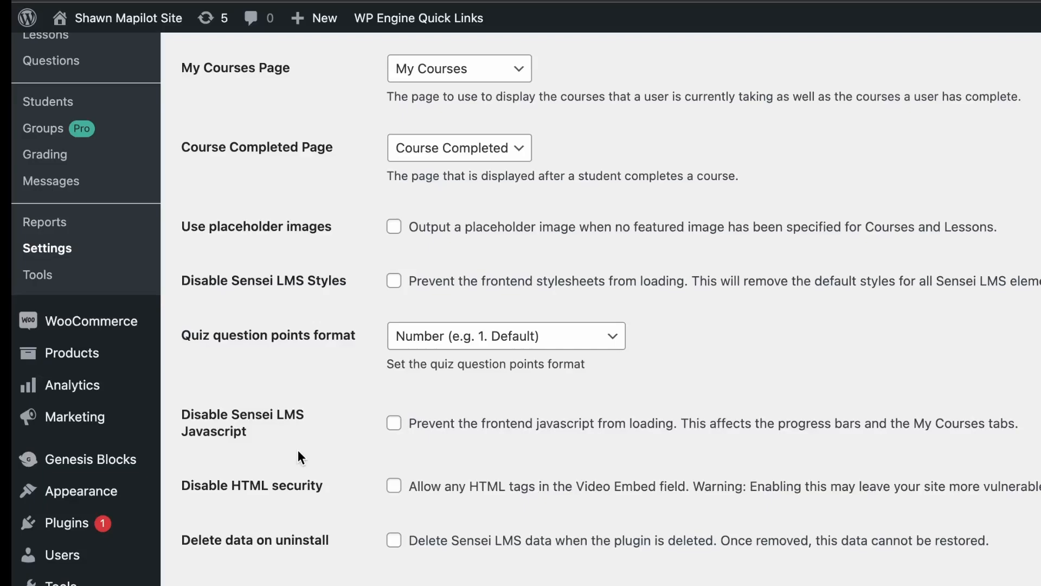
scroll(298, 453, "down", 2)
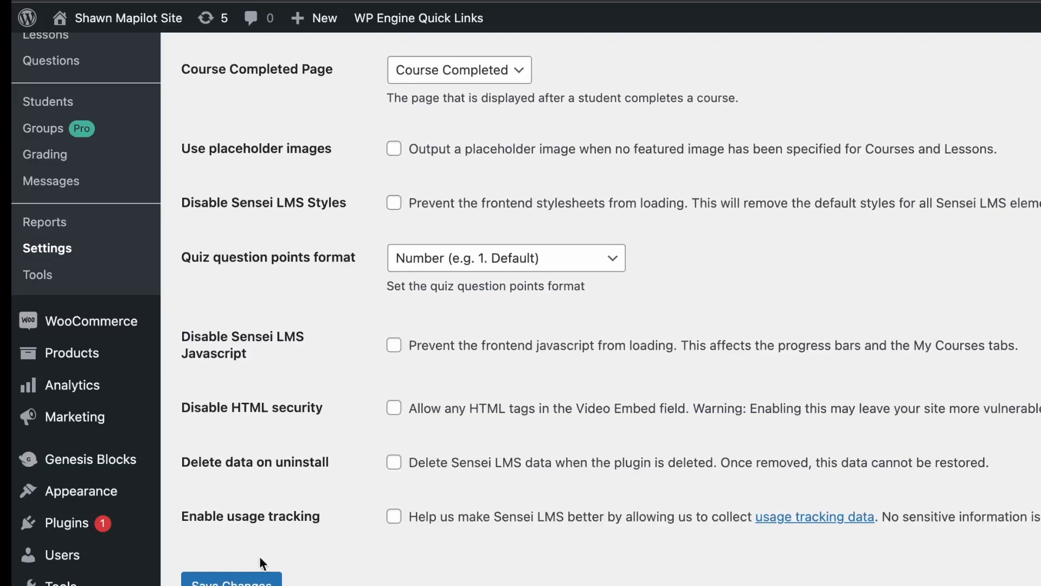
left_click(240, 582)
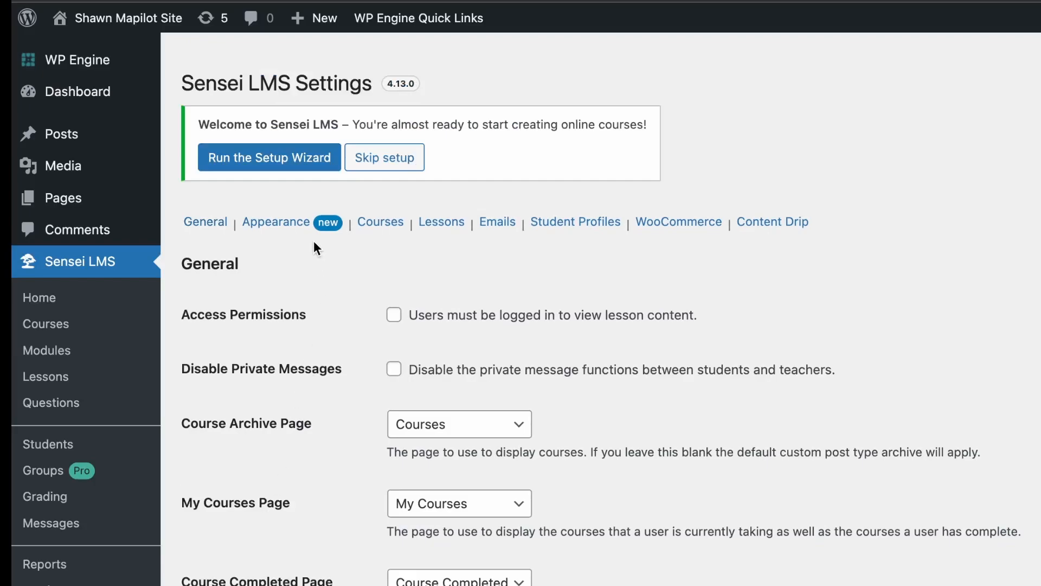
Look through the Appearance, Courses and Lessons sections of the Sensei LMS settings
left_click(275, 222)
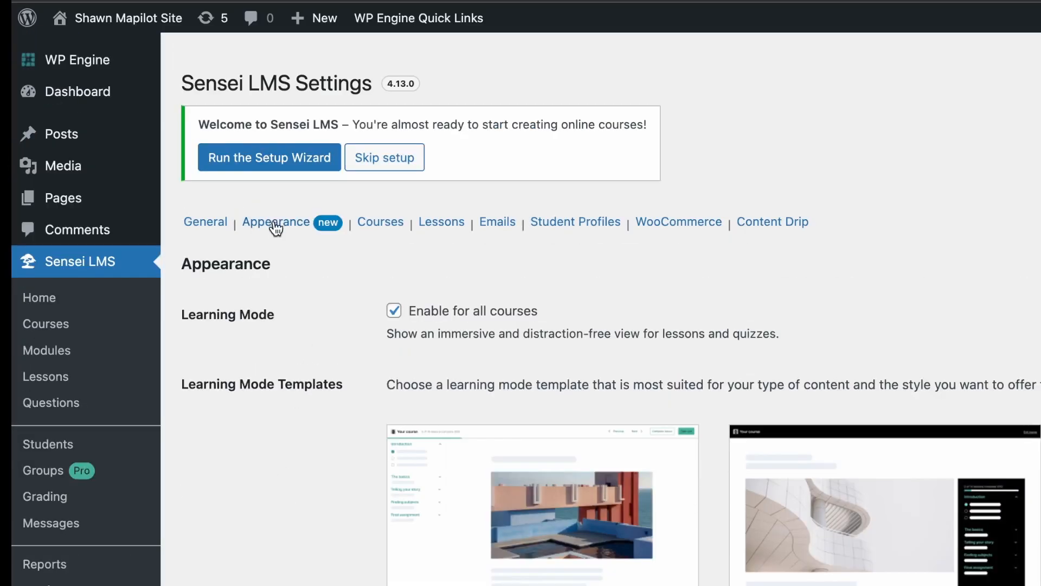
left_click(386, 224)
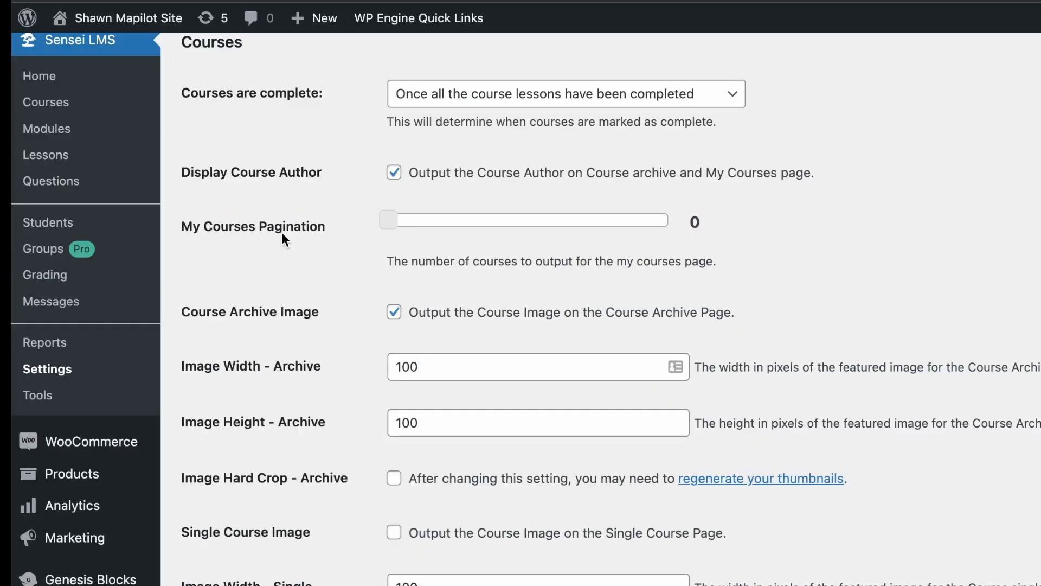
scroll(363, 105, "down", 4)
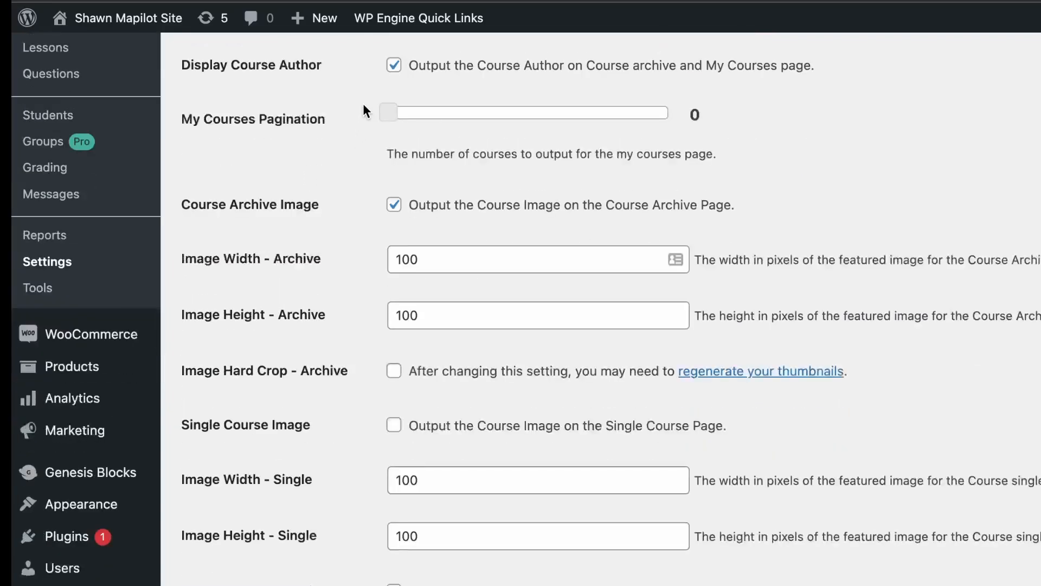
scroll(362, 107, "up", 6)
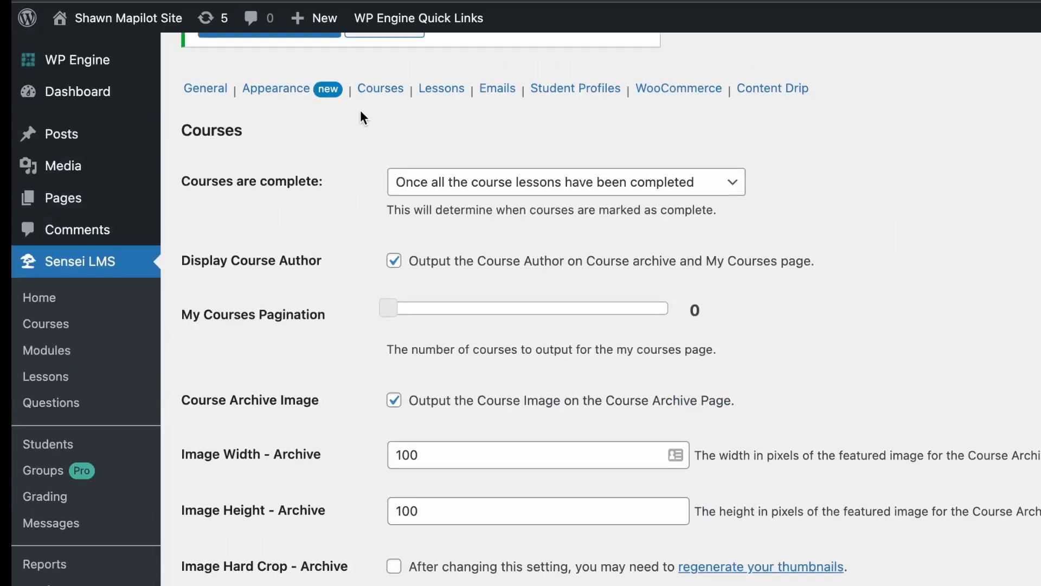
left_click(455, 97)
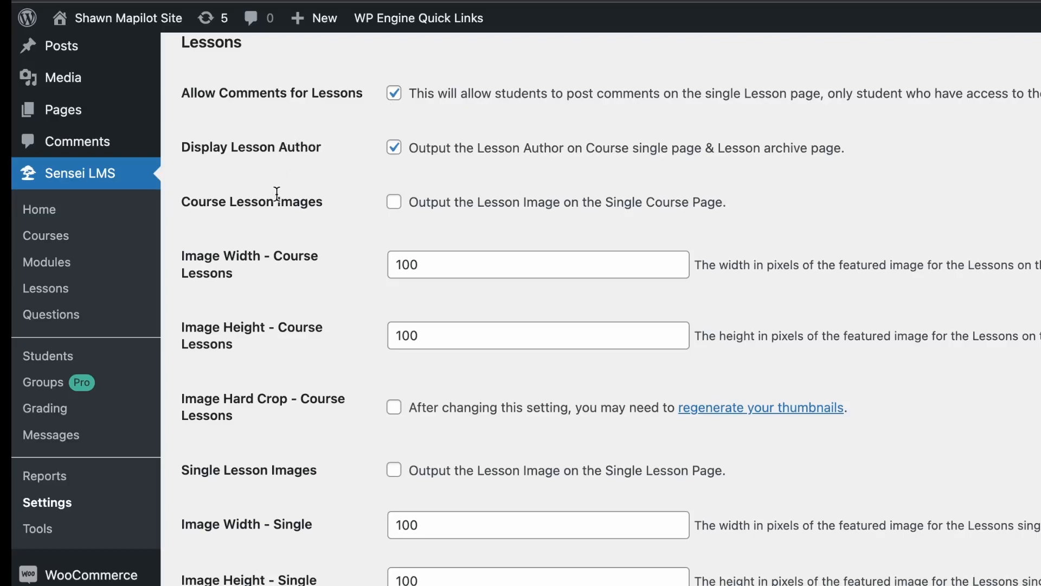
scroll(276, 193, "down", 5)
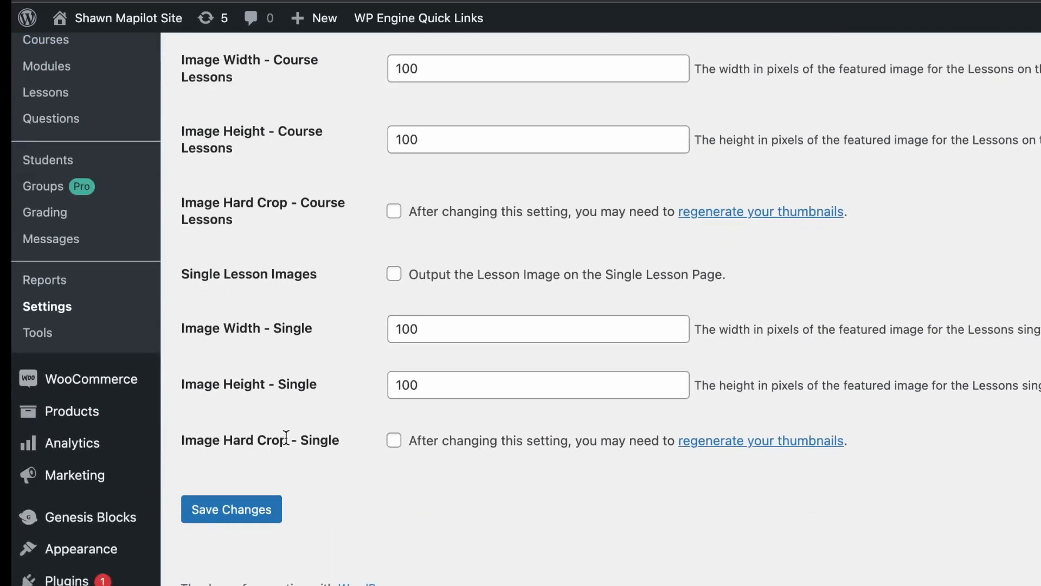
scroll(318, 363, "up", 10)
In the Sensei LMS email settings, open the Course Completed student email for editing and return to the email list
left_click(498, 222)
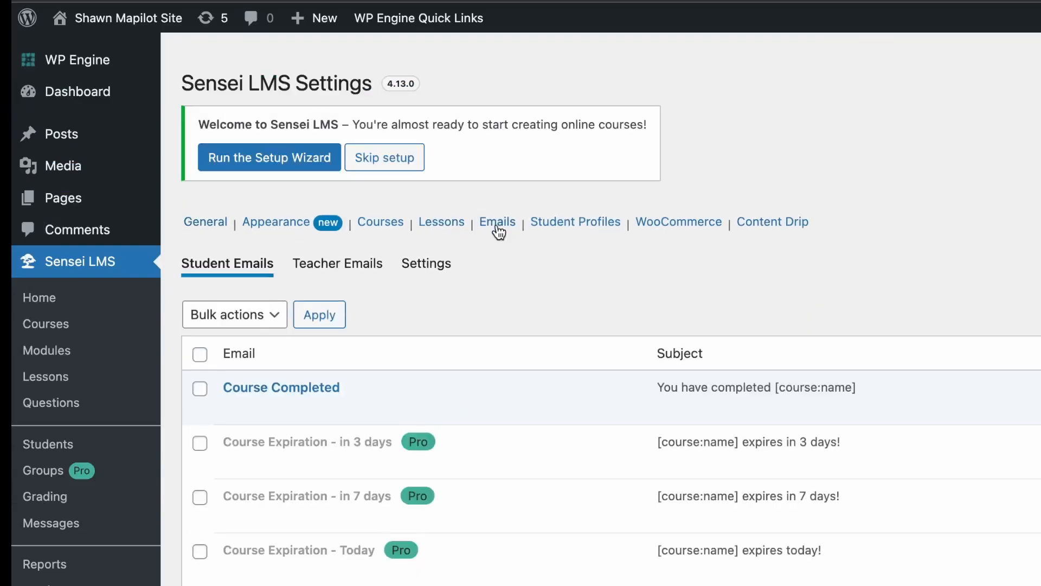
mouse_move(276, 389)
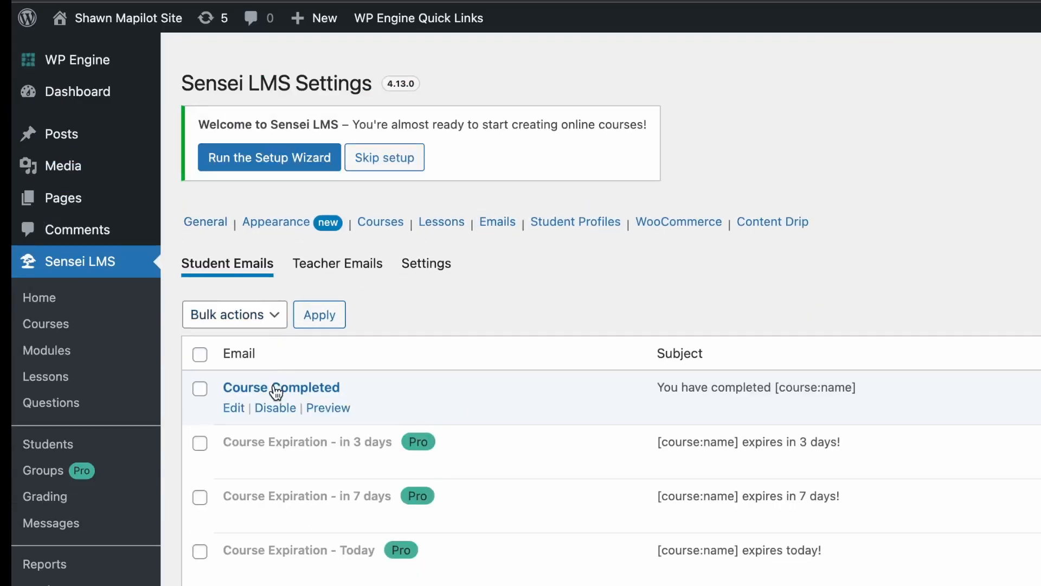
left_click(236, 410)
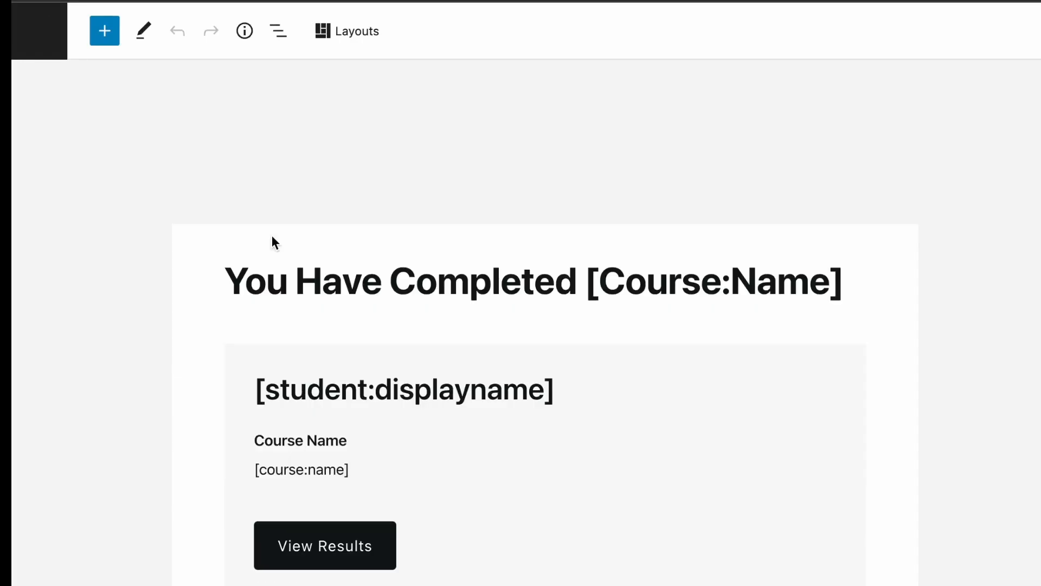
left_click(39, 30)
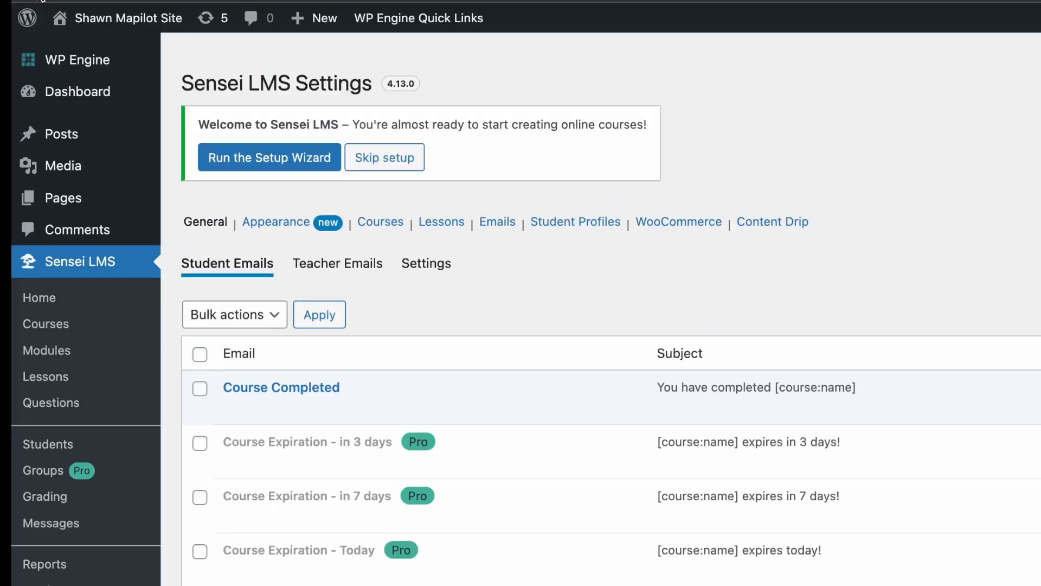
Review the Student Profiles and WooCommerce sections of the Sensei LMS settings, including the Sensei Pro course-selling offer
left_click(560, 224)
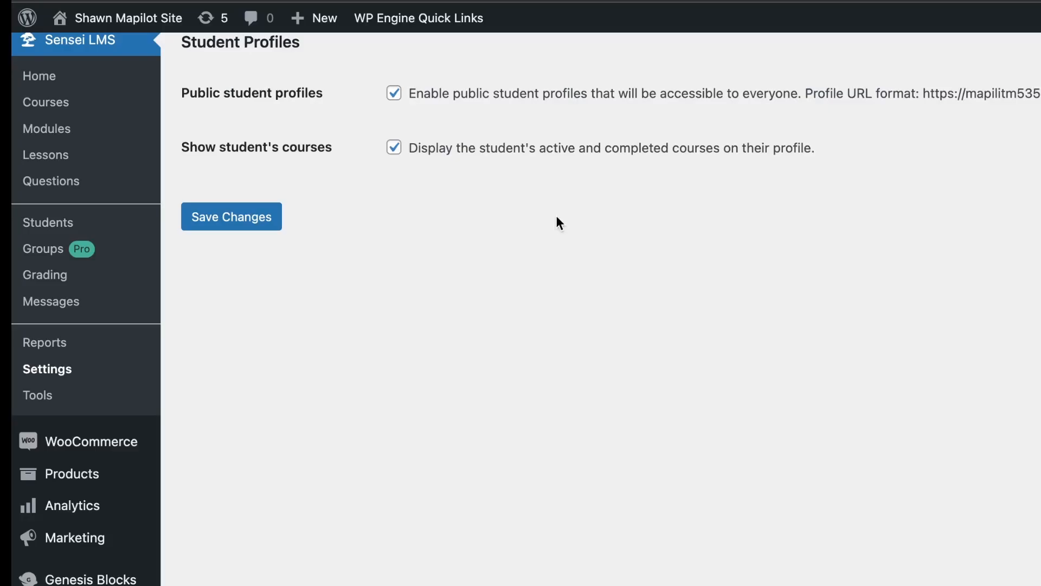
left_click(644, 147)
scroll(457, 199, "up", 3)
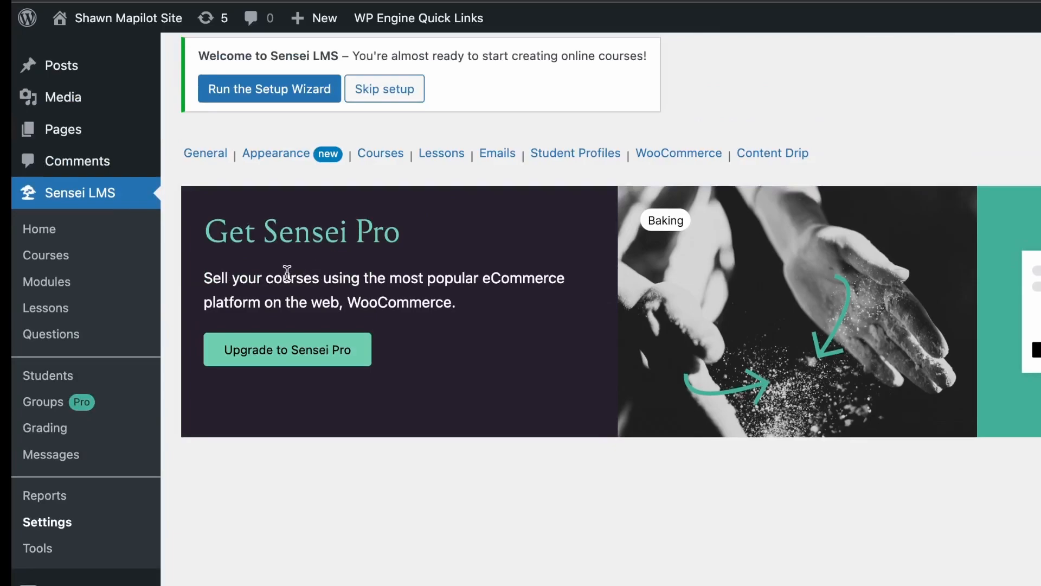
left_click_drag(263, 278, 442, 298)
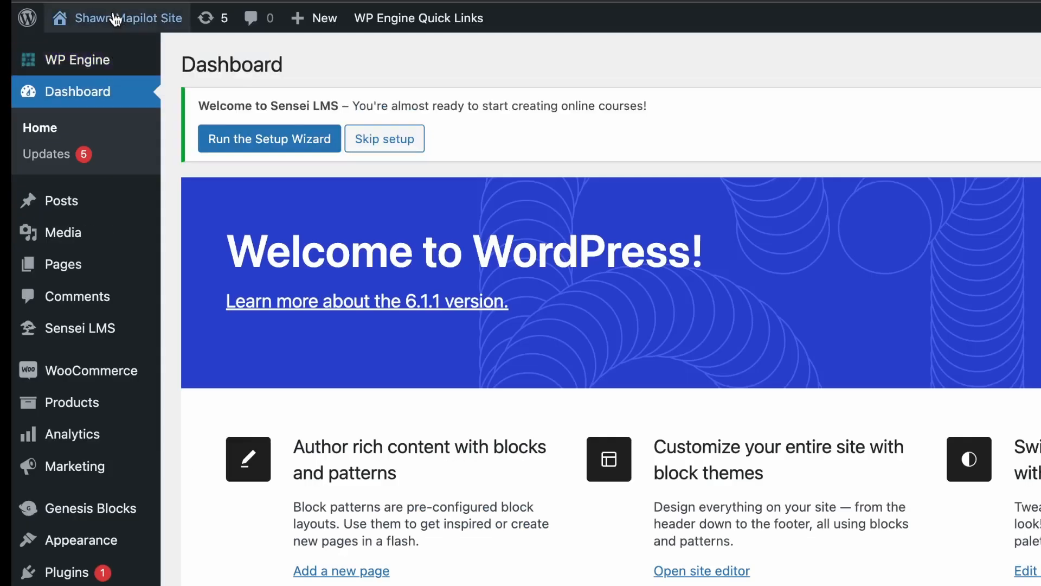
Visit the live site, look over its homepage and open the Courses page
mouse_move(115, 19)
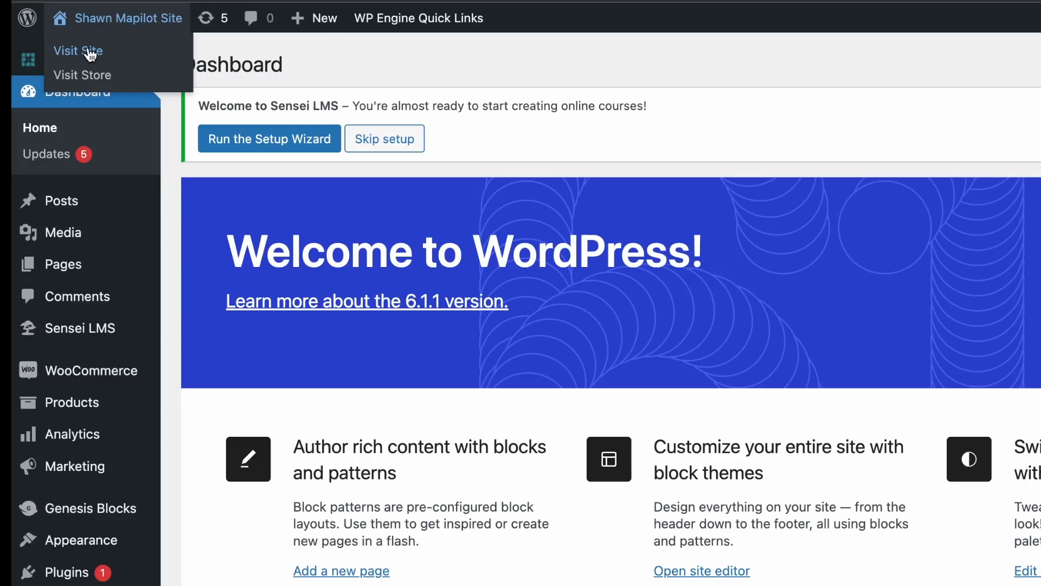
left_click(90, 52)
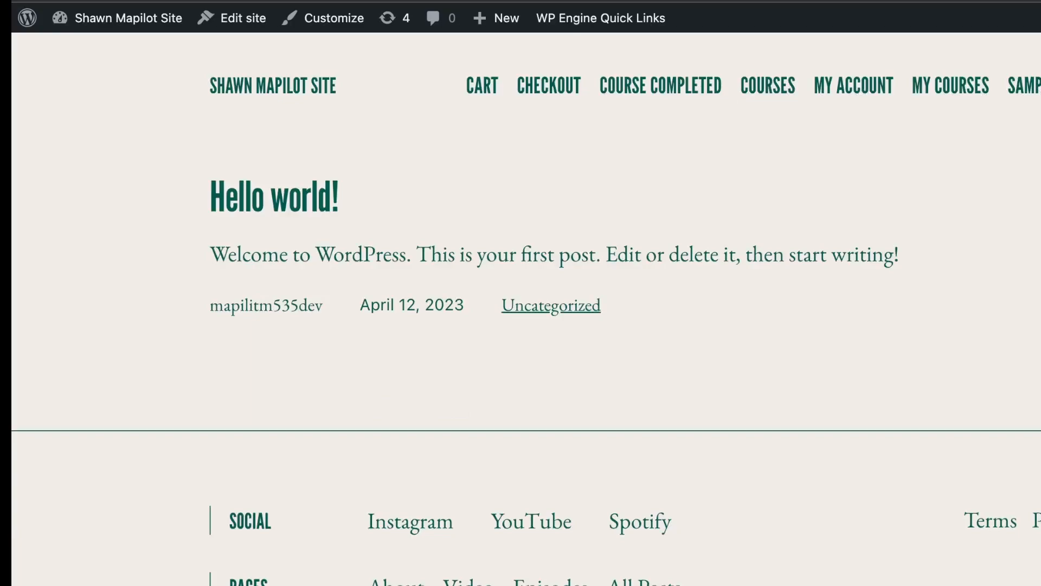
scroll(576, 368, "down", 6)
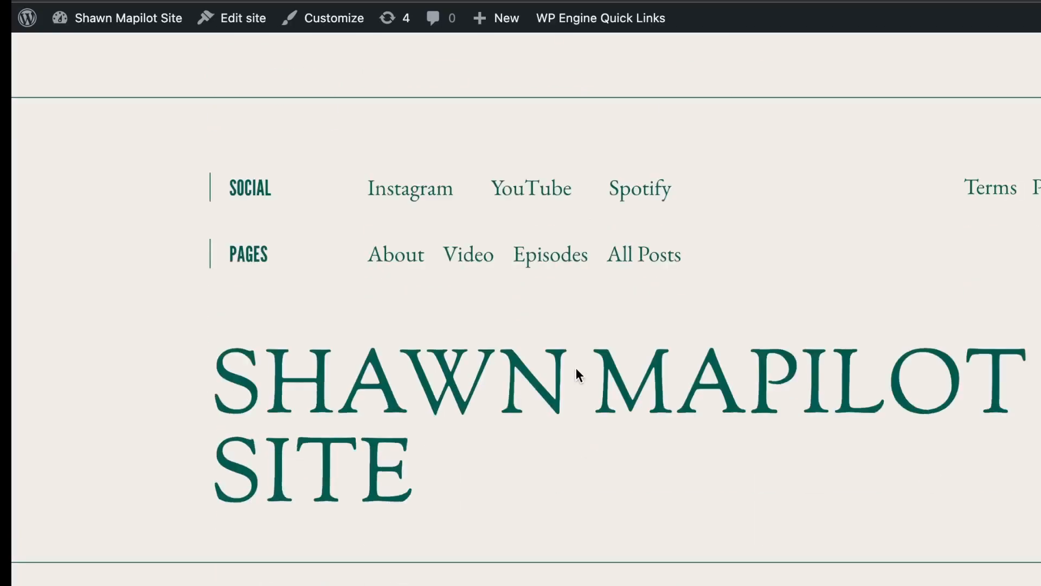
scroll(574, 367, "up", 7)
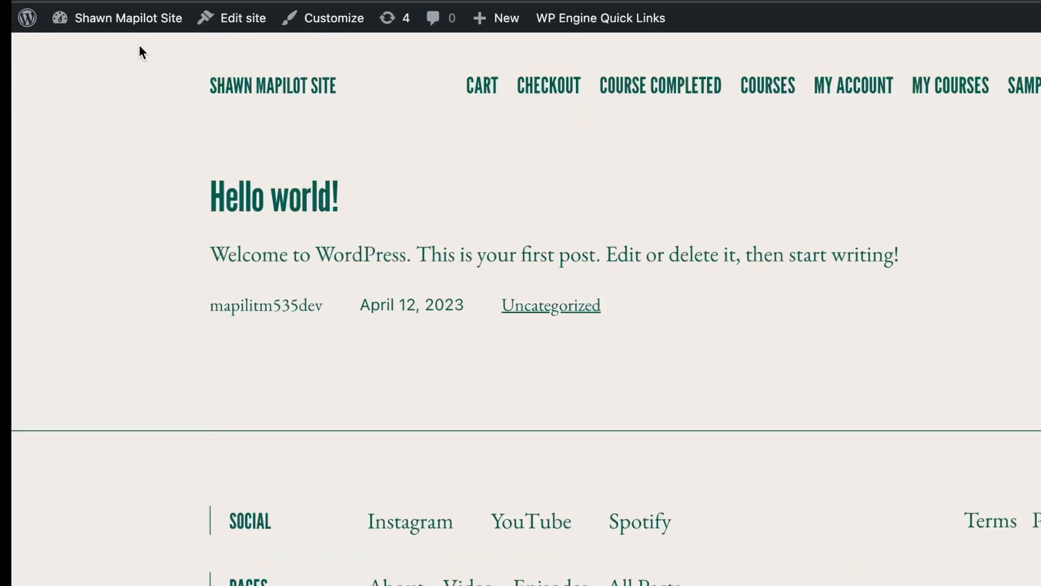
left_click(761, 87)
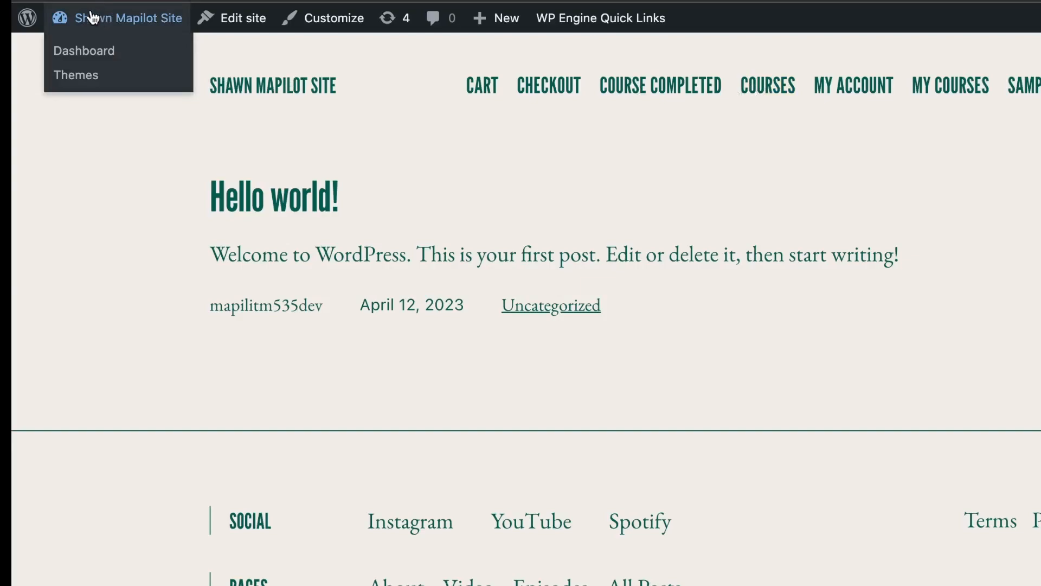
In the site's Reading settings, make the homepage a static page using the Courses page and save the changes
mouse_move(97, 24)
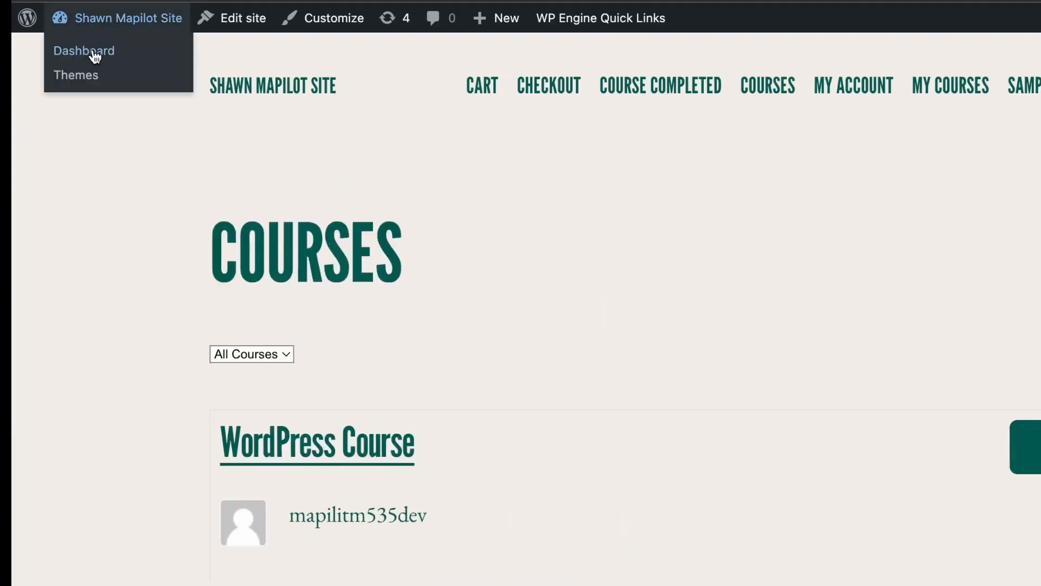
left_click(93, 52)
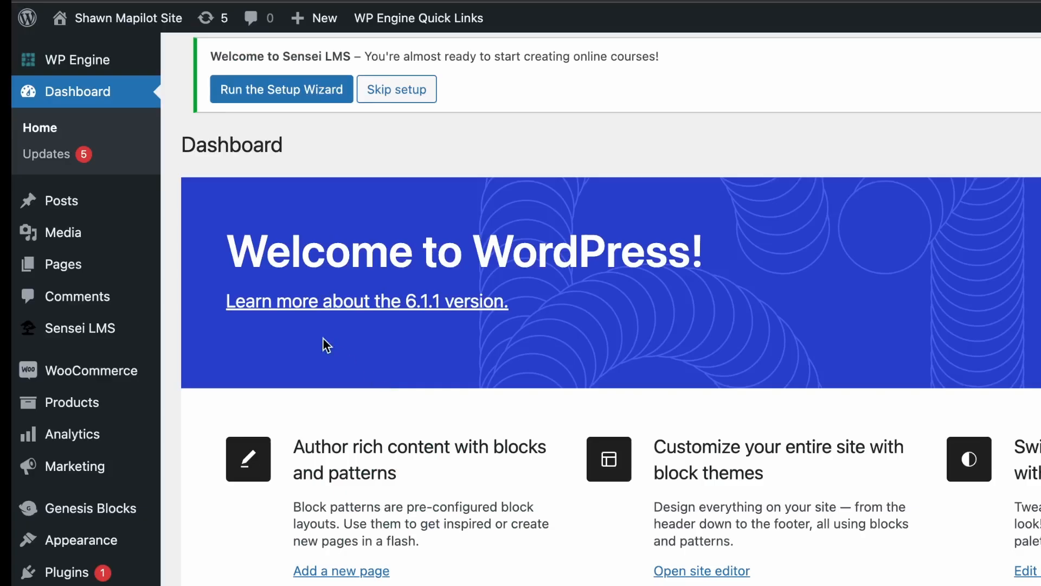
scroll(14, 472, "down", 4)
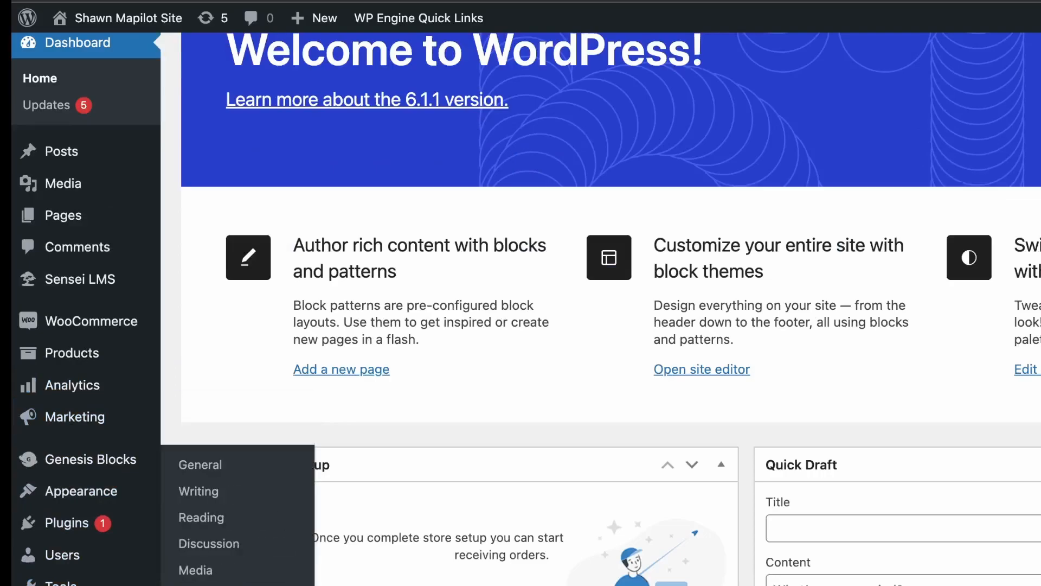
left_click(203, 520)
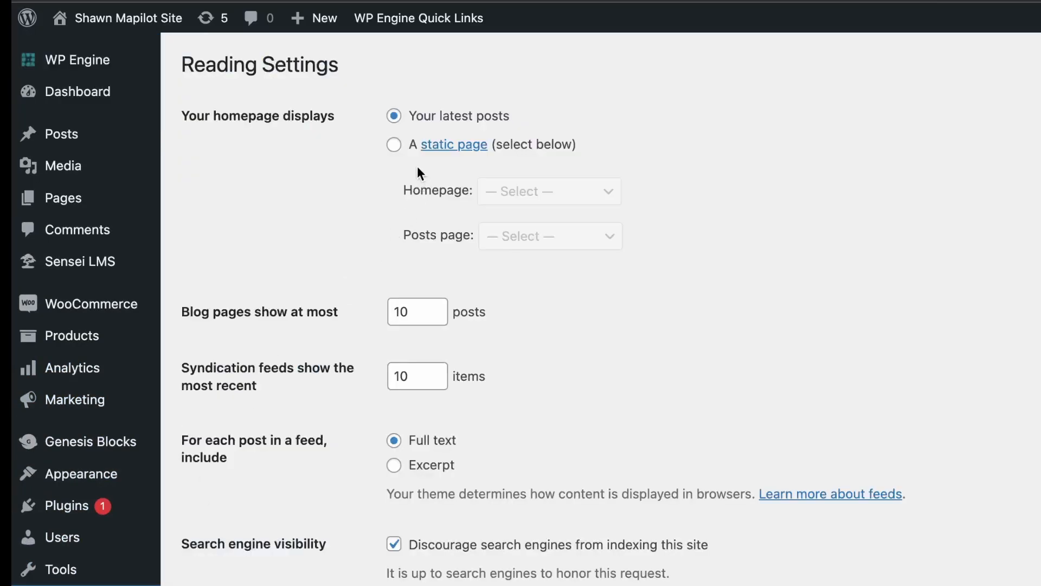
left_click(395, 146)
left_click(530, 194)
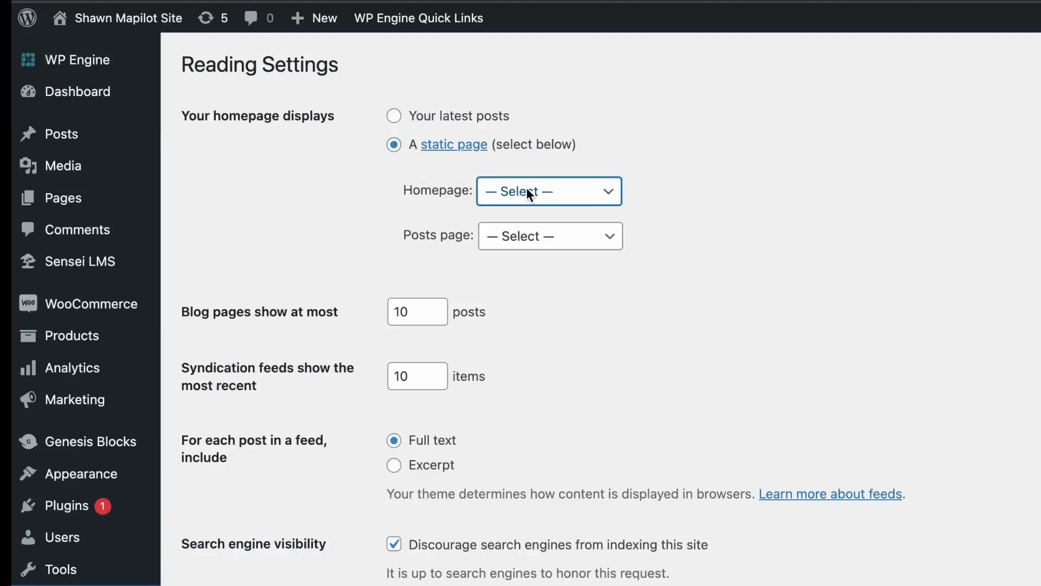
left_click(526, 284)
left_click(220, 584)
Visit the live site and check the Courses page as its homepage
mouse_move(160, 22)
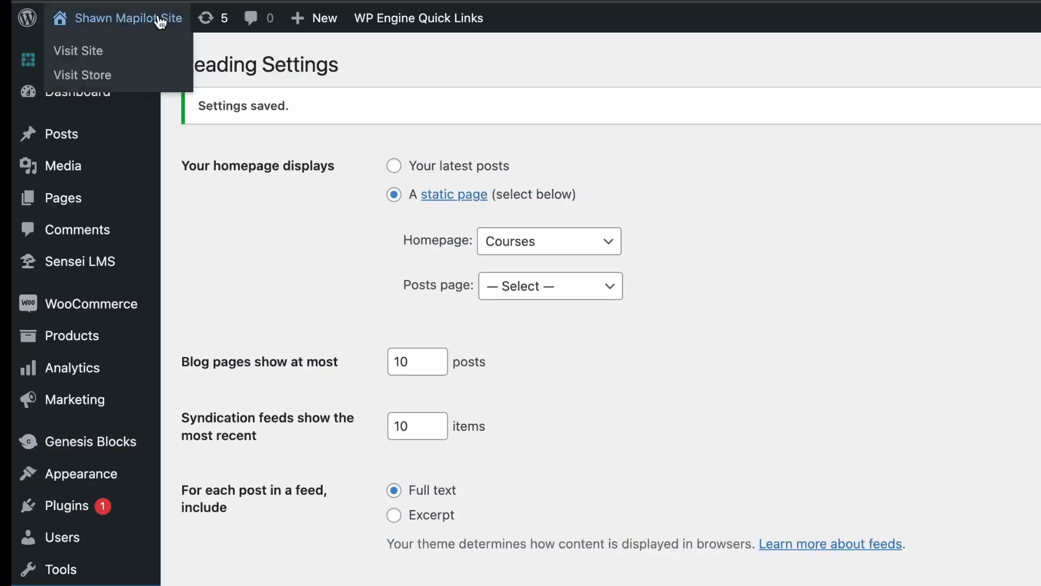
left_click(91, 51)
scroll(252, 239, "down", 15)
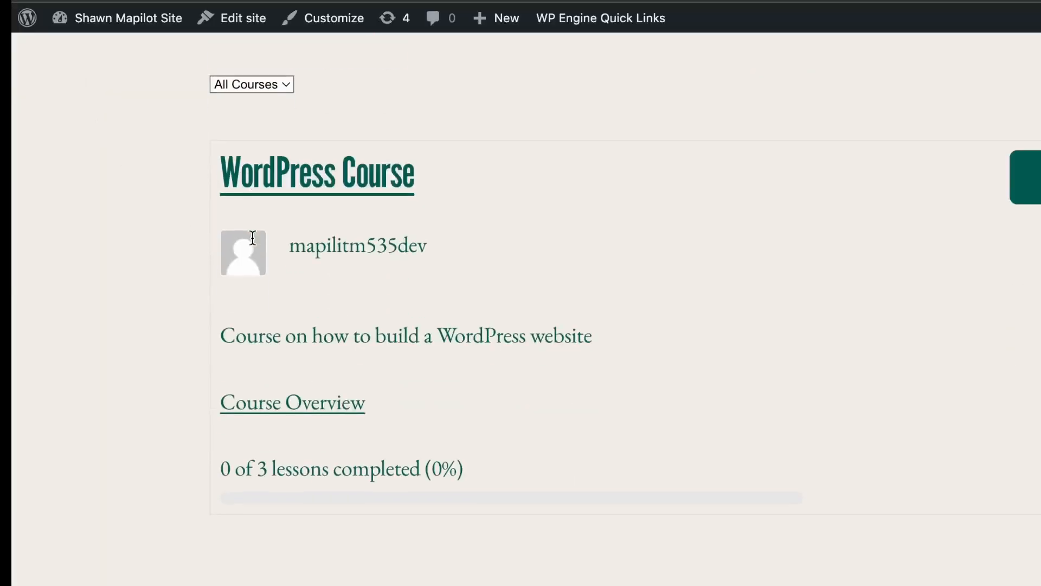
scroll(252, 238, "up", 15)
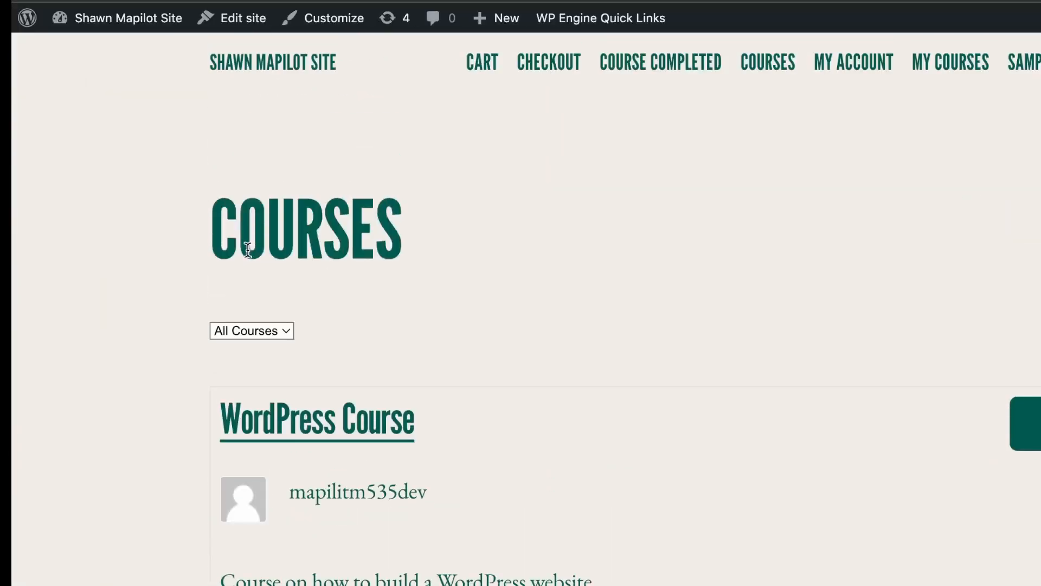
Go back to the site dashboard and open the list of installed themes
mouse_move(144, 31)
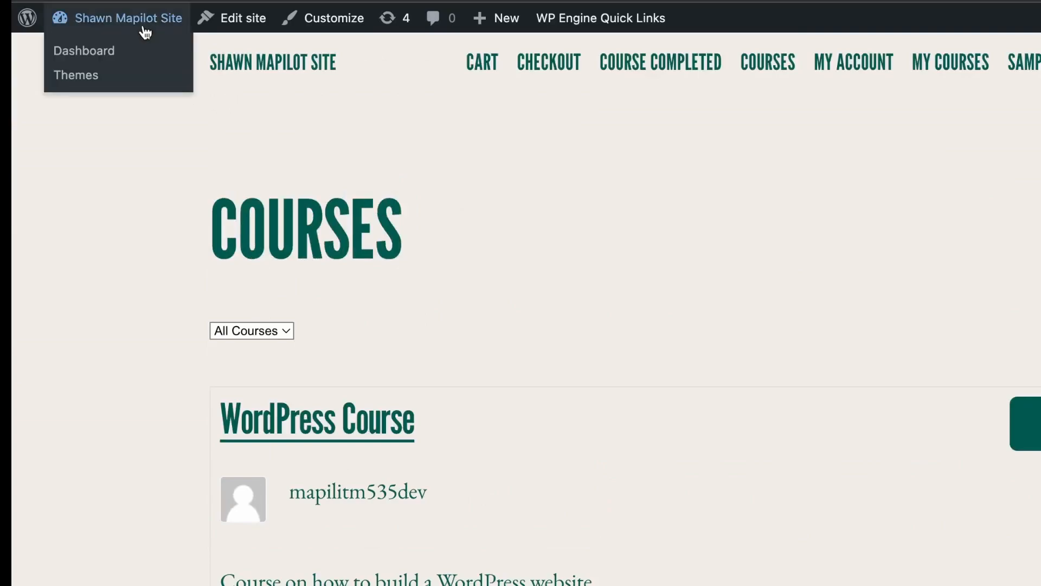
left_click(114, 53)
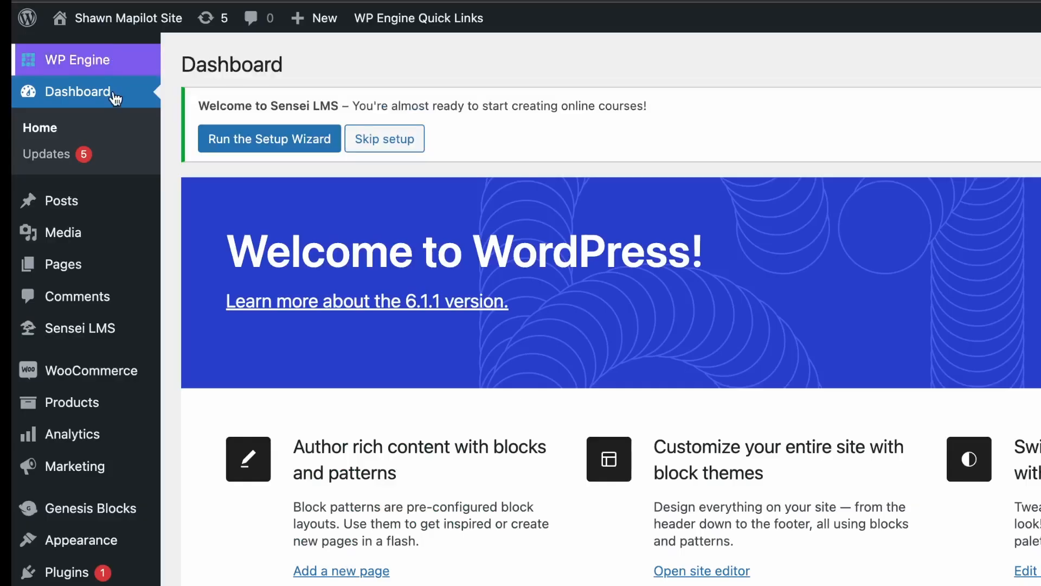
scroll(71, 393, "down", 5)
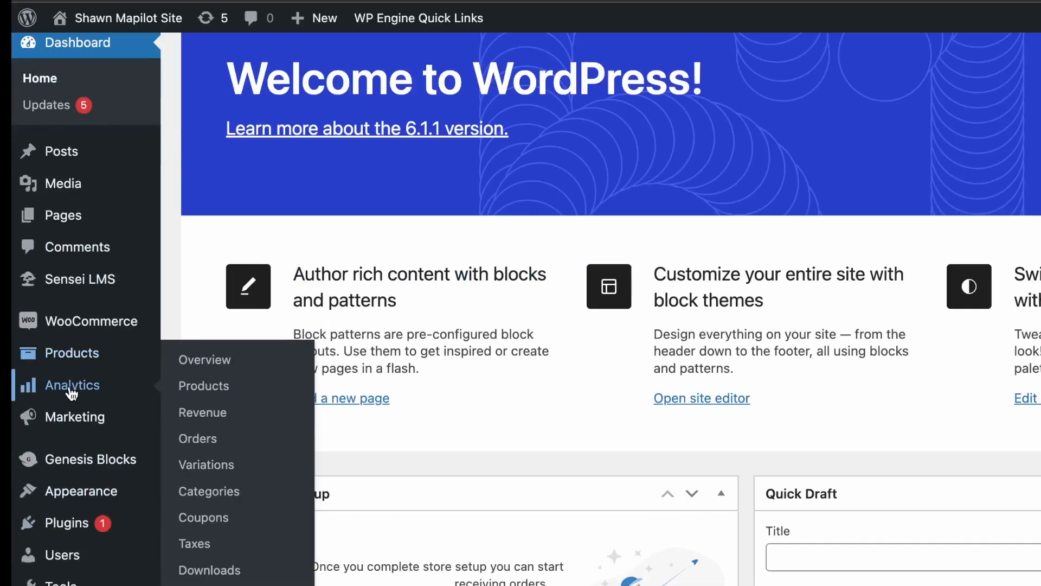
mouse_move(76, 490)
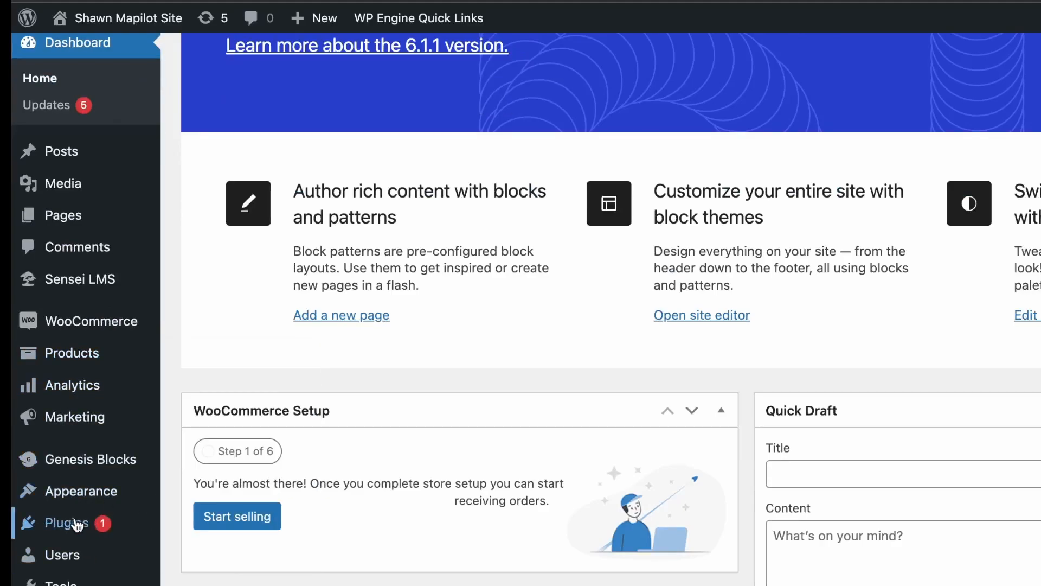
scroll(92, 418, "down", 1)
mouse_move(88, 467)
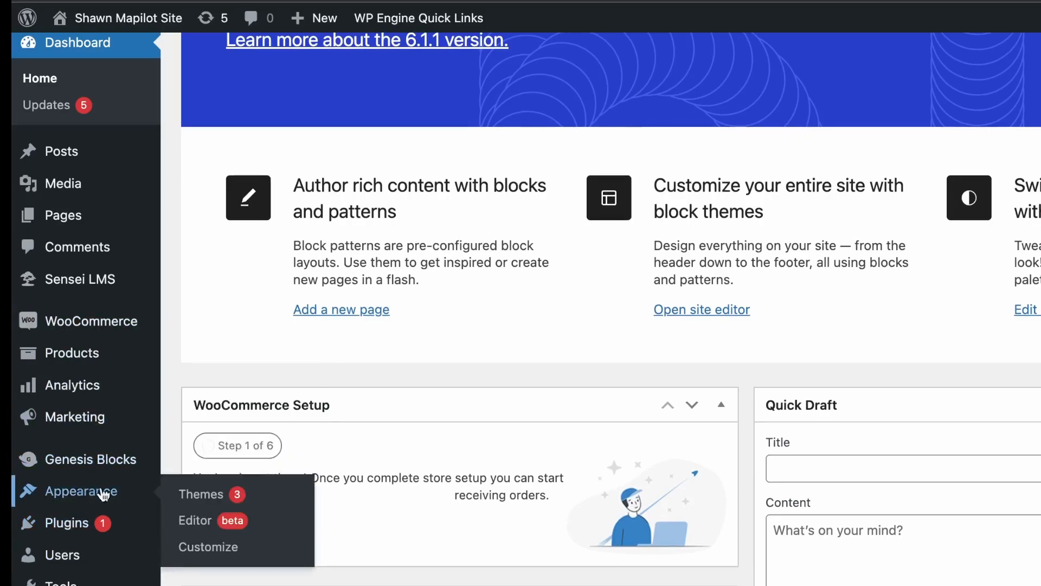
left_click(195, 497)
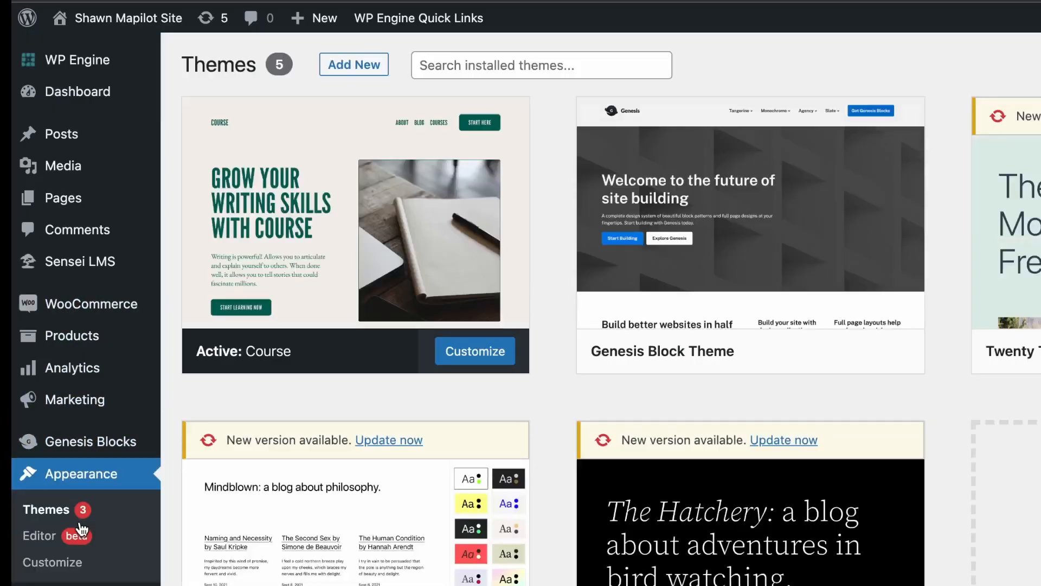
Open the site editor and bring up the header template part of the Archive template for editing
mouse_move(79, 442)
scroll(80, 439, "down", 1)
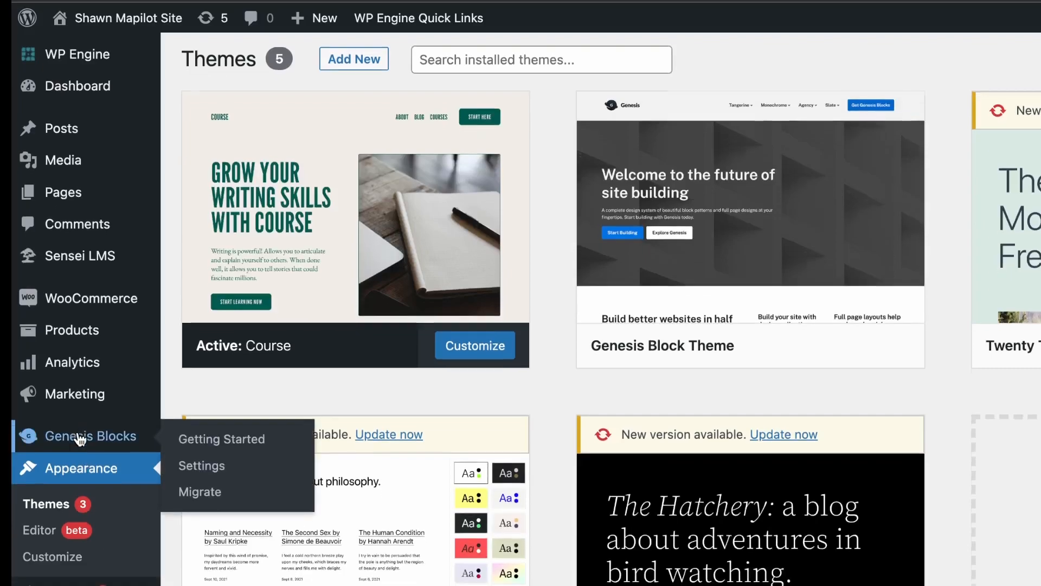
scroll(80, 439, "down", 3)
left_click(460, 228)
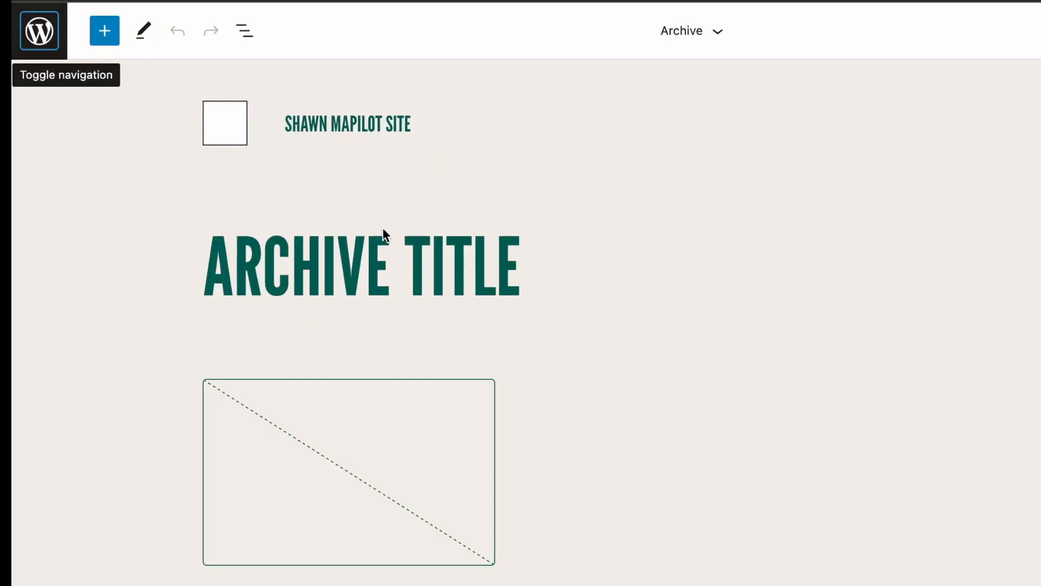
left_click(714, 32)
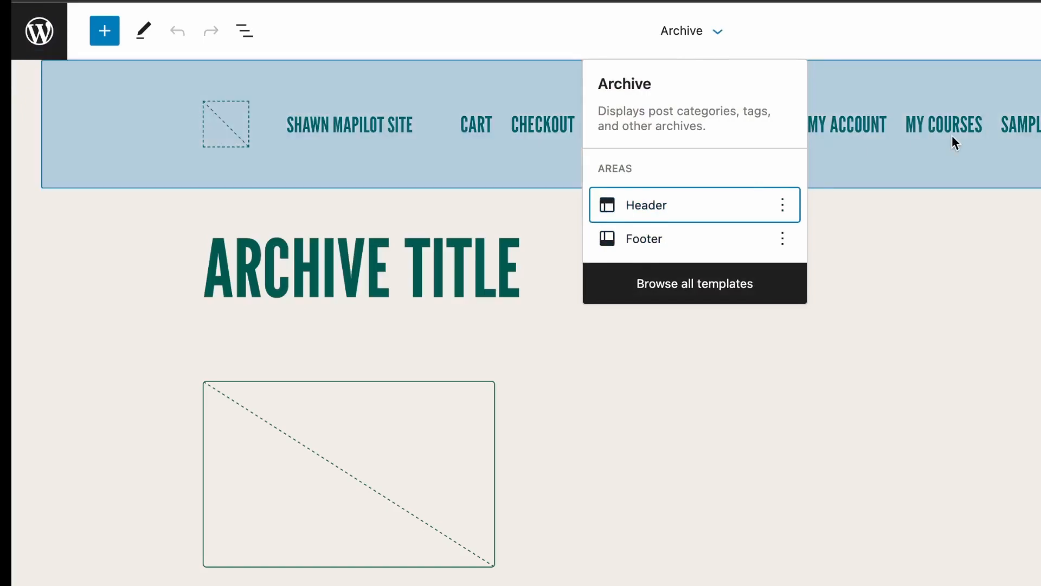
left_click(952, 135)
left_click(216, 223)
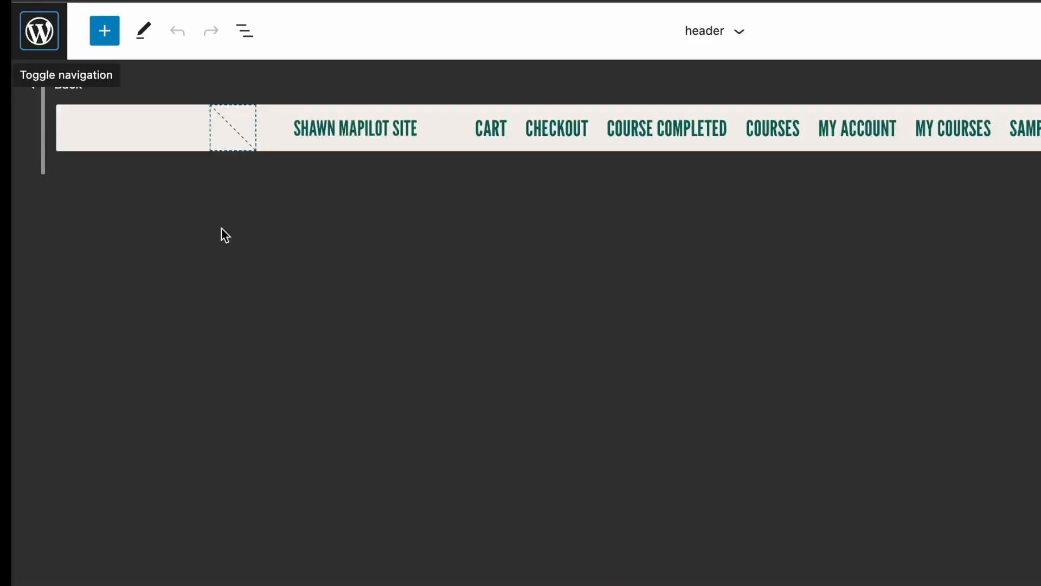
Convert the header navigation's page list into single editable page links
left_click(578, 130)
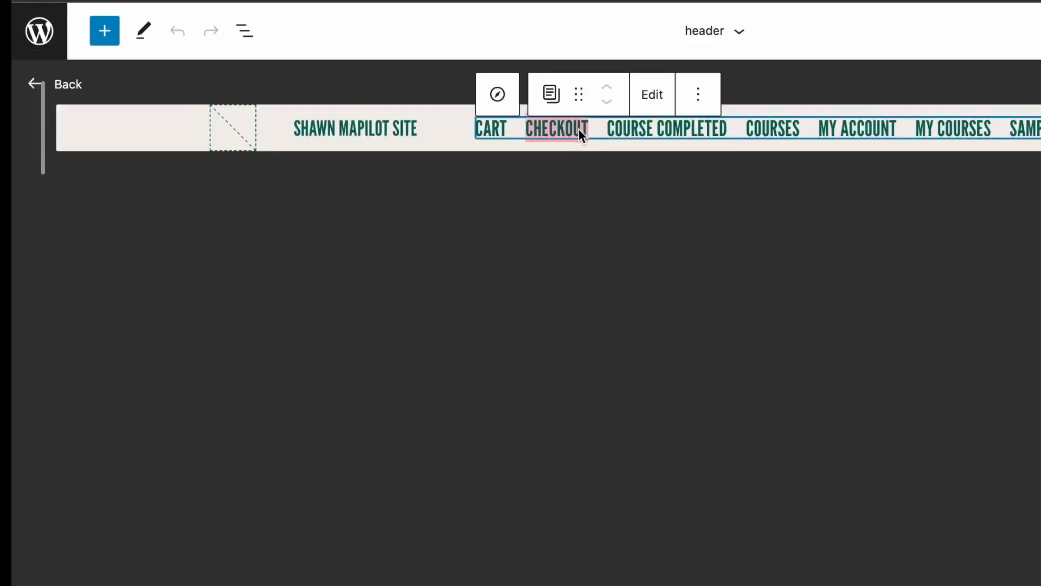
left_click(679, 133)
left_click(629, 126)
left_click(652, 95)
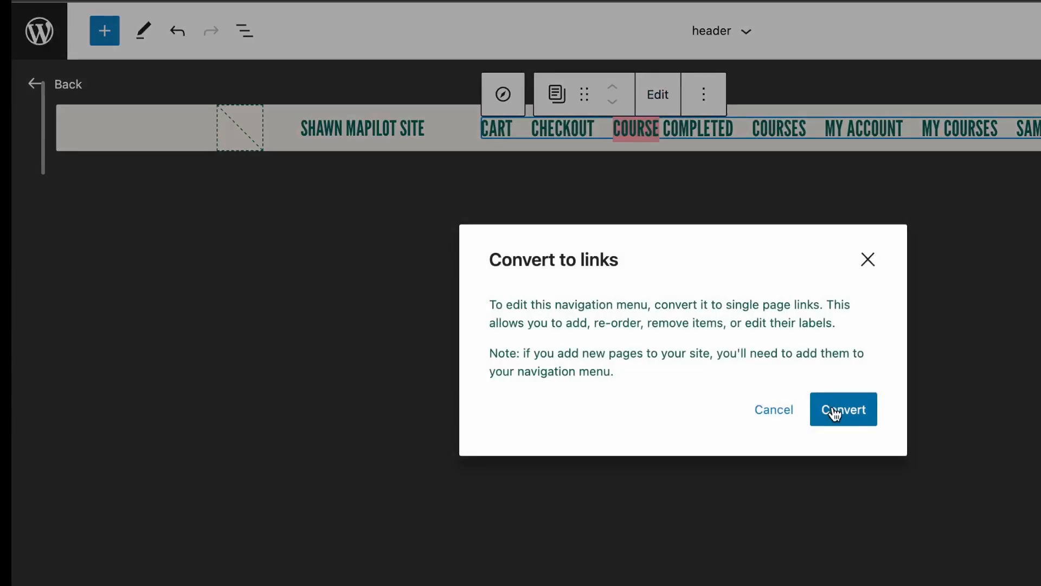
left_click(836, 411)
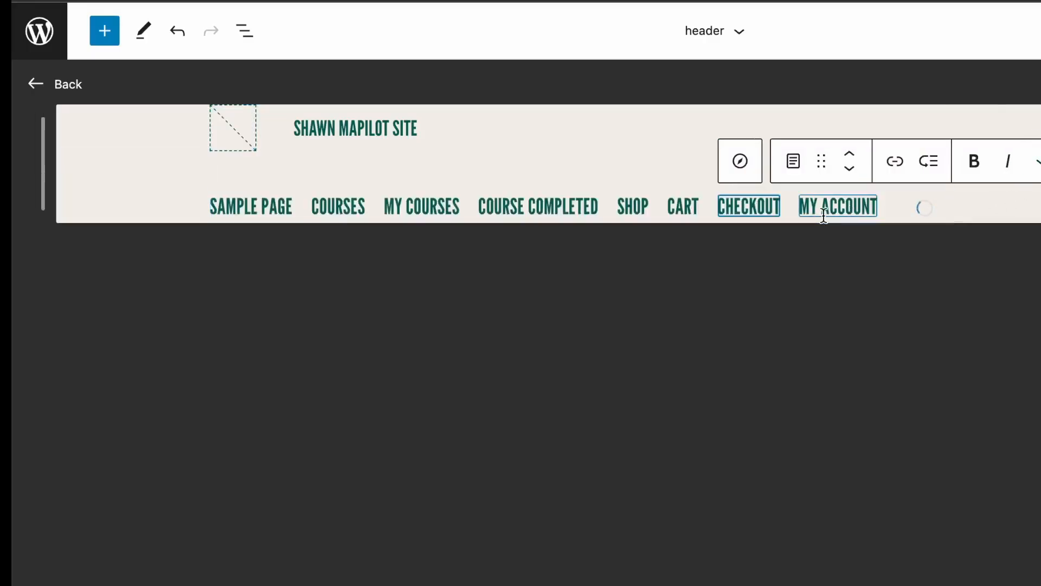
Delete the unneeded page links, including Checkout and Sample Page, from the header navigation while keeping Courses
left_click(1014, 128)
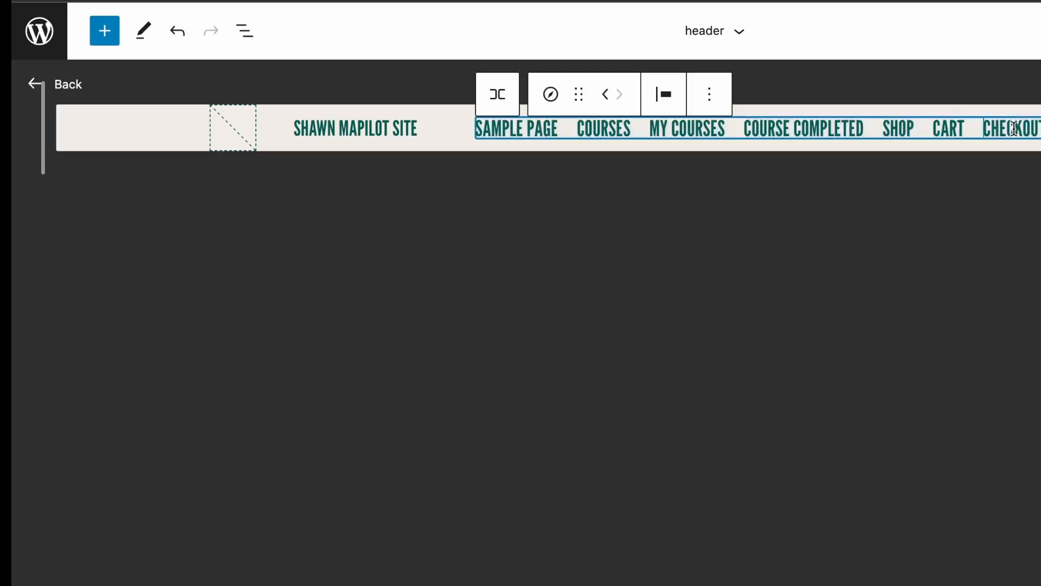
left_click(1020, 130)
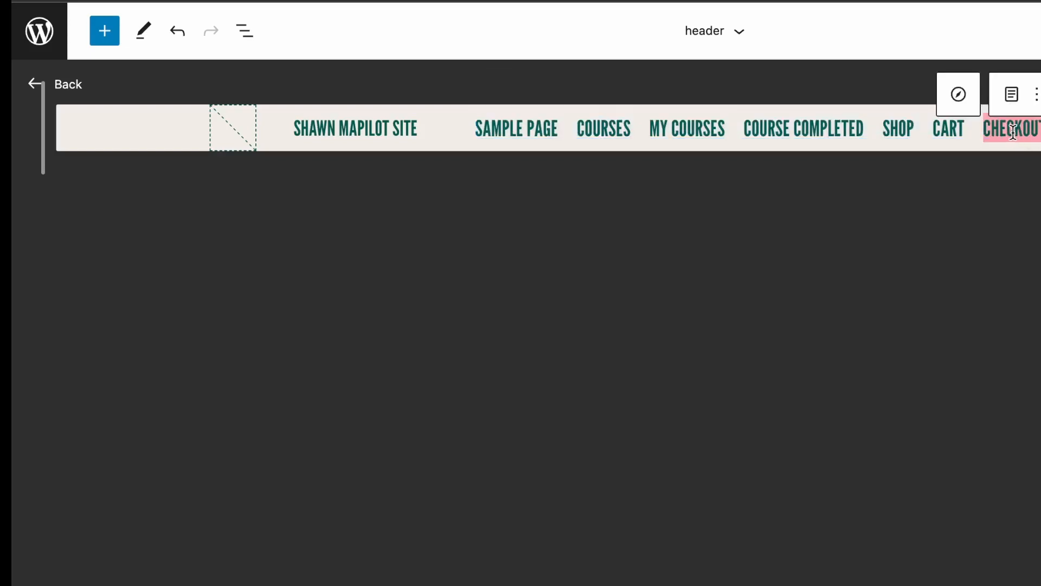
left_click(1040, 130)
key("BackSpace")
key("BackSpace")
key("BackSpace")
key("BackSpace")
key("BackSpace")
key("BackSpace")
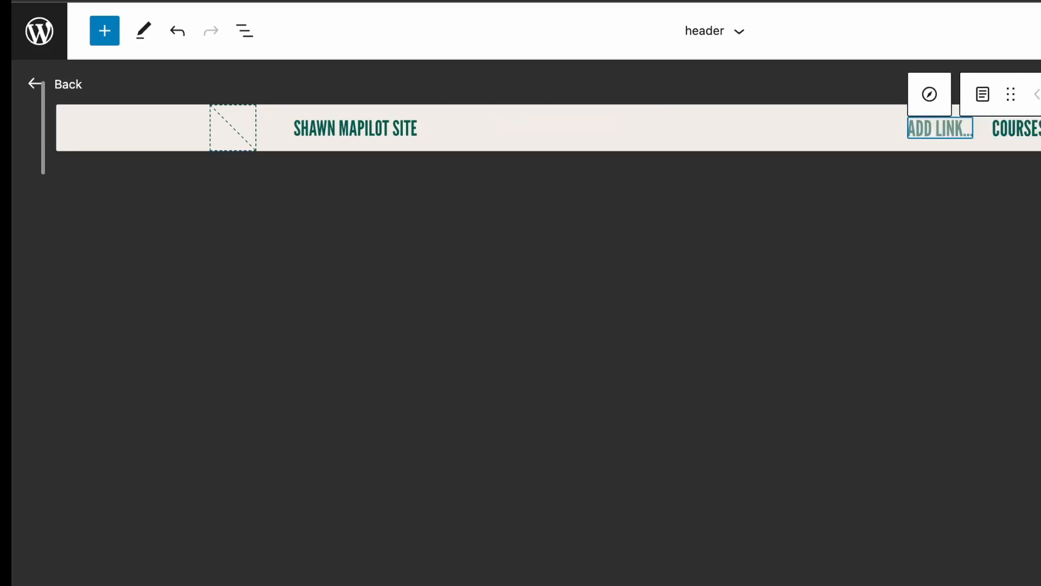
key("BackSpace")
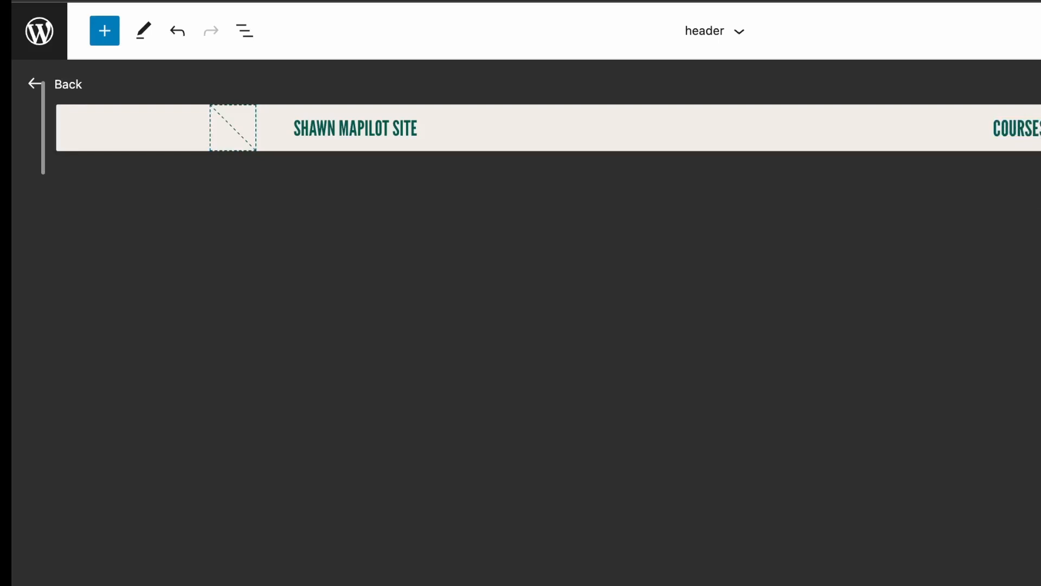
key("BackSpace")
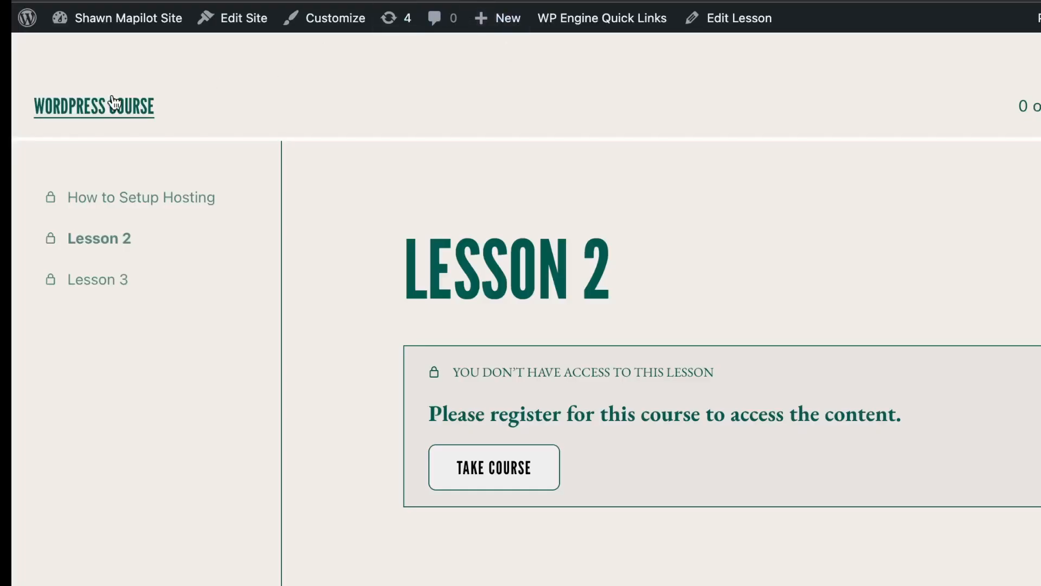
Go from the lesson page to the dashboard, visit the live site and look over its My Account page
mouse_move(120, 29)
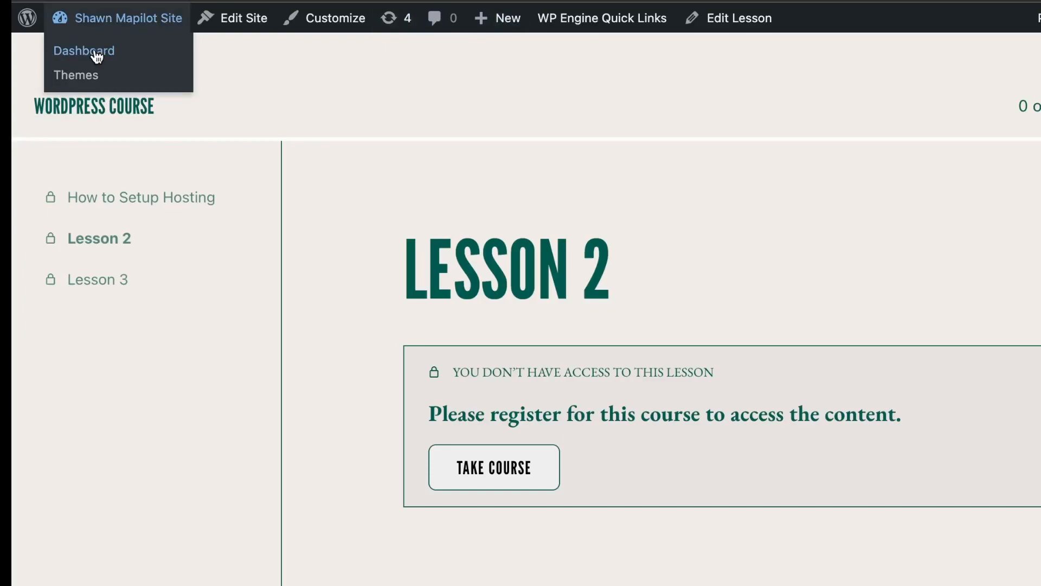
left_click(107, 54)
mouse_move(108, 18)
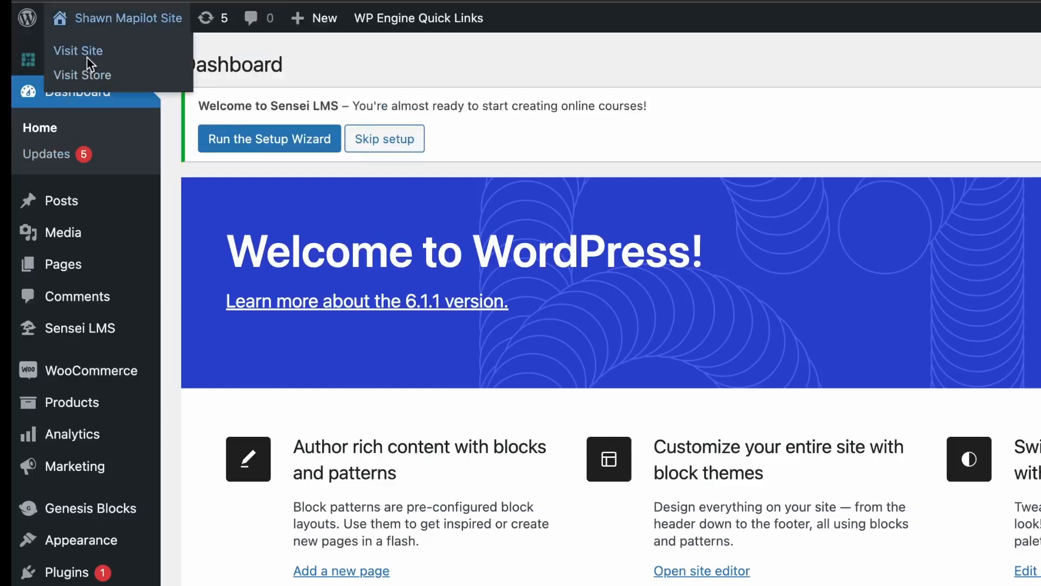
left_click(86, 57)
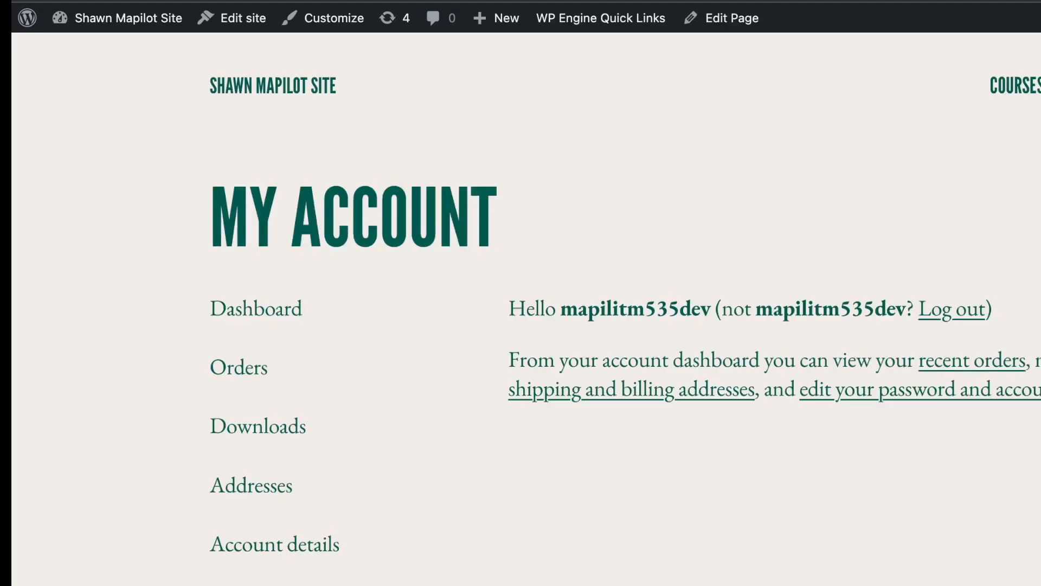
scroll(491, 283, "down", 5)
scroll(491, 283, "down", 5)
scroll(492, 283, "up", 7)
scroll(493, 284, "up", 3)
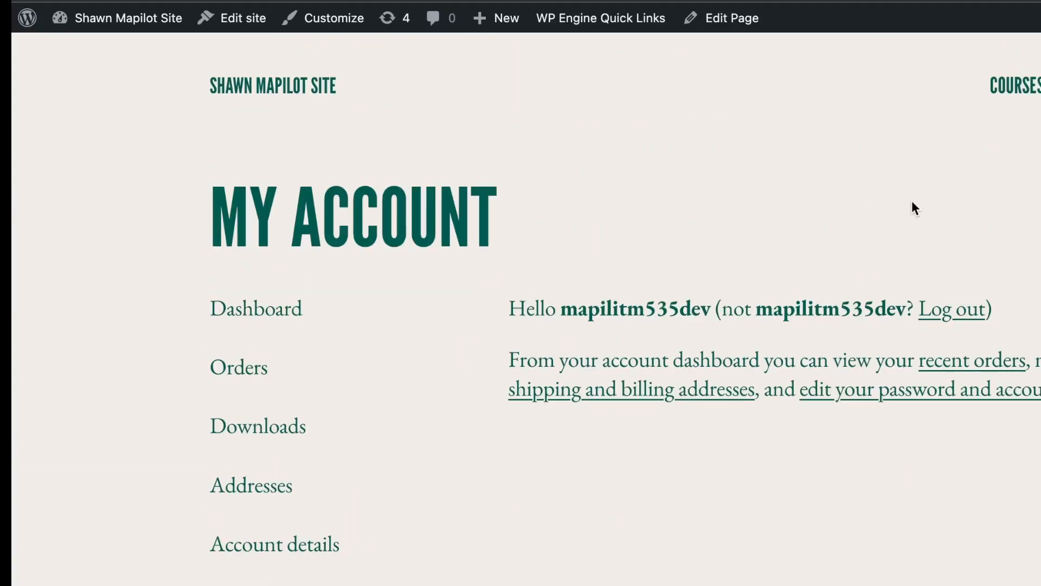
Return to the site's Courses homepage, open WordPress Course and look over its lesson list
left_click(300, 101)
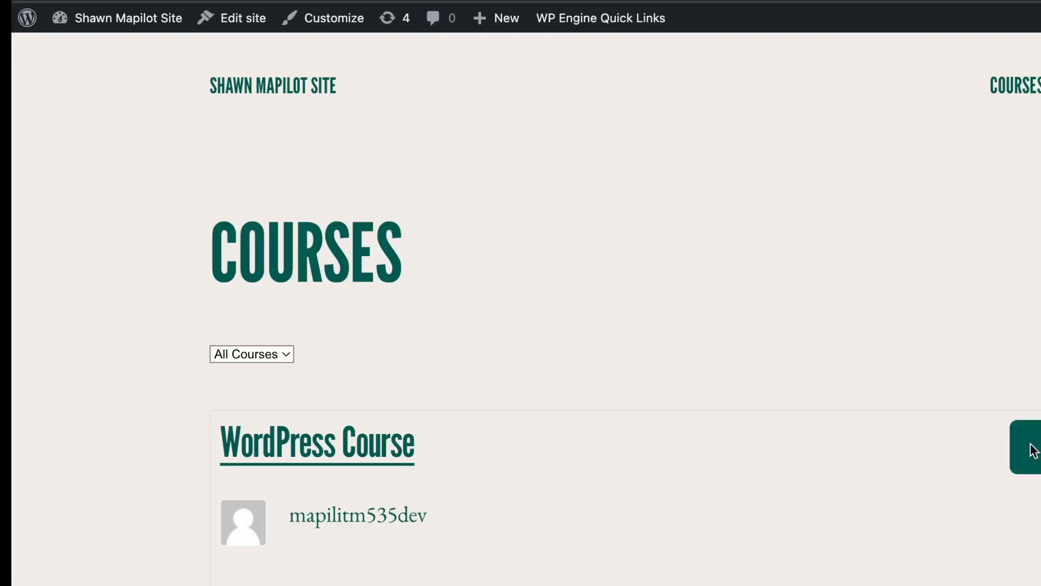
scroll(1034, 451, "down", 6)
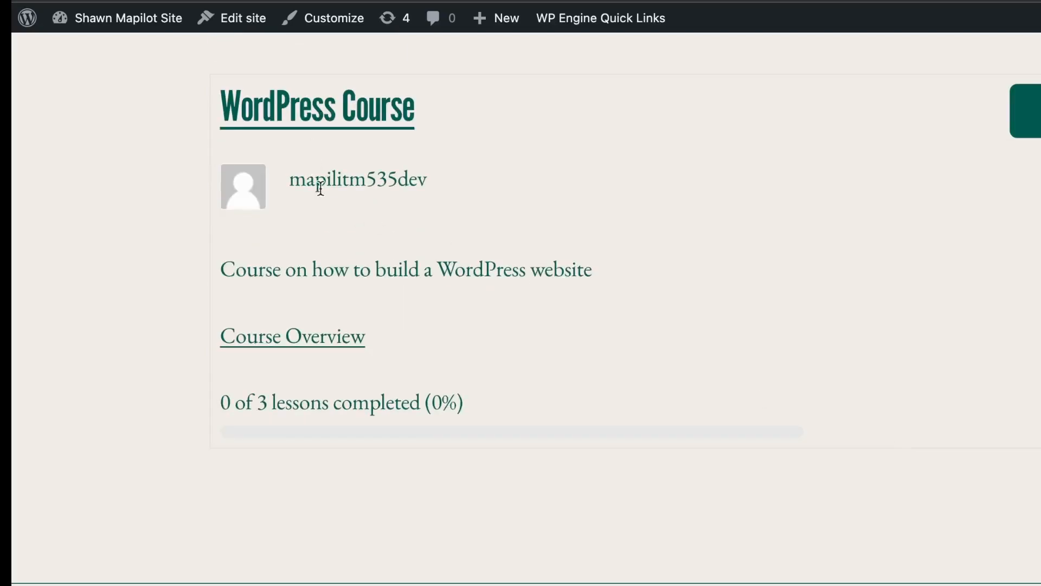
left_click(349, 112)
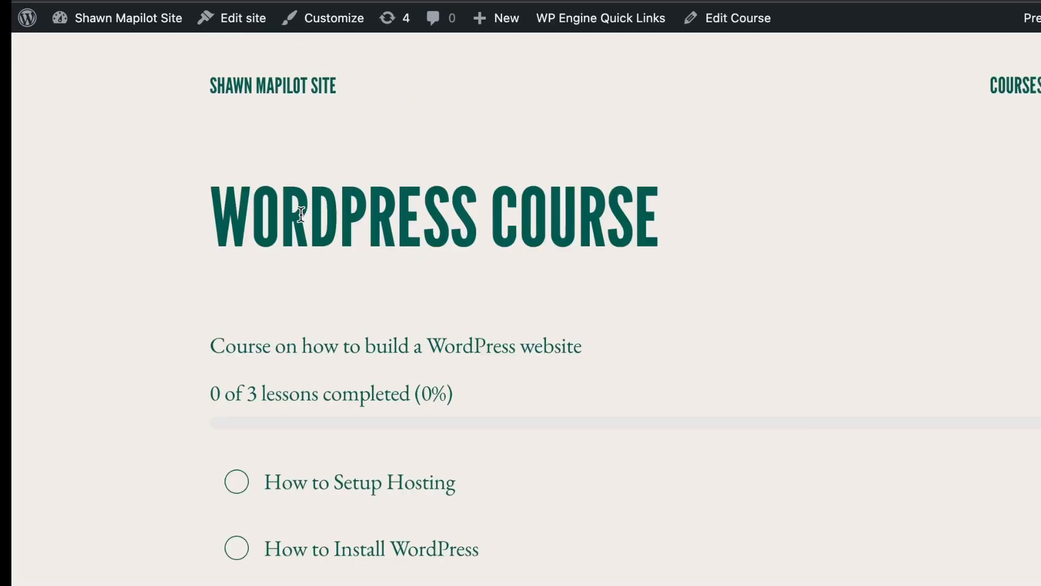
scroll(304, 224, "down", 3)
left_click(701, 340)
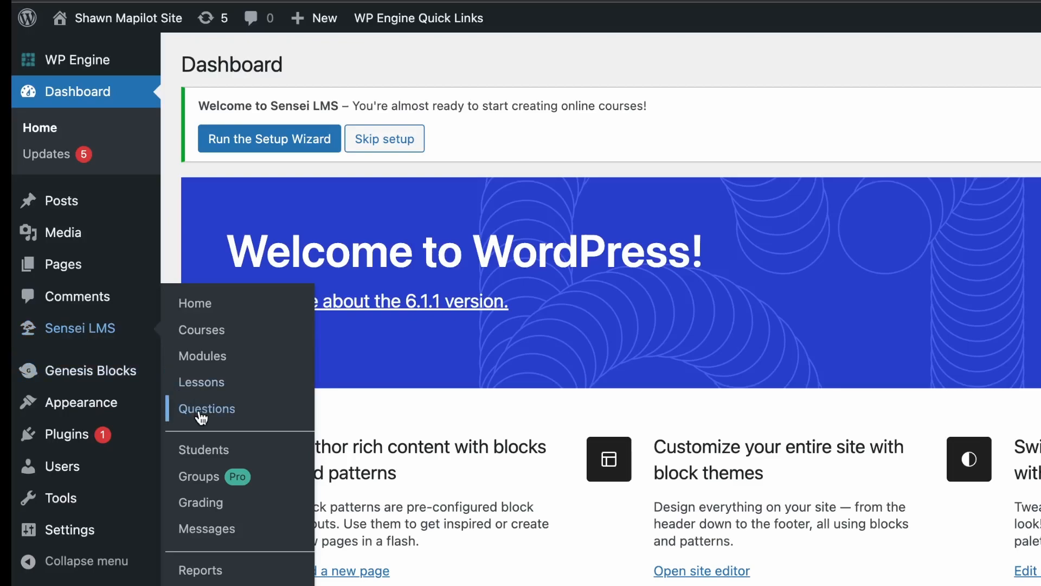
Look through the Students, Groups, Grading and Messages pages of Sensei LMS
left_click(209, 455)
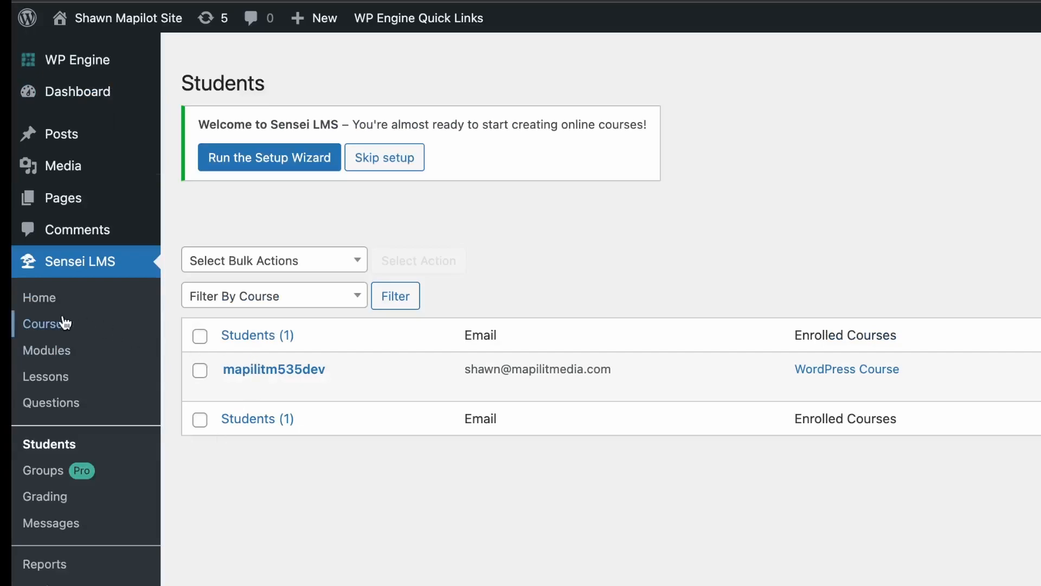
left_click(52, 483)
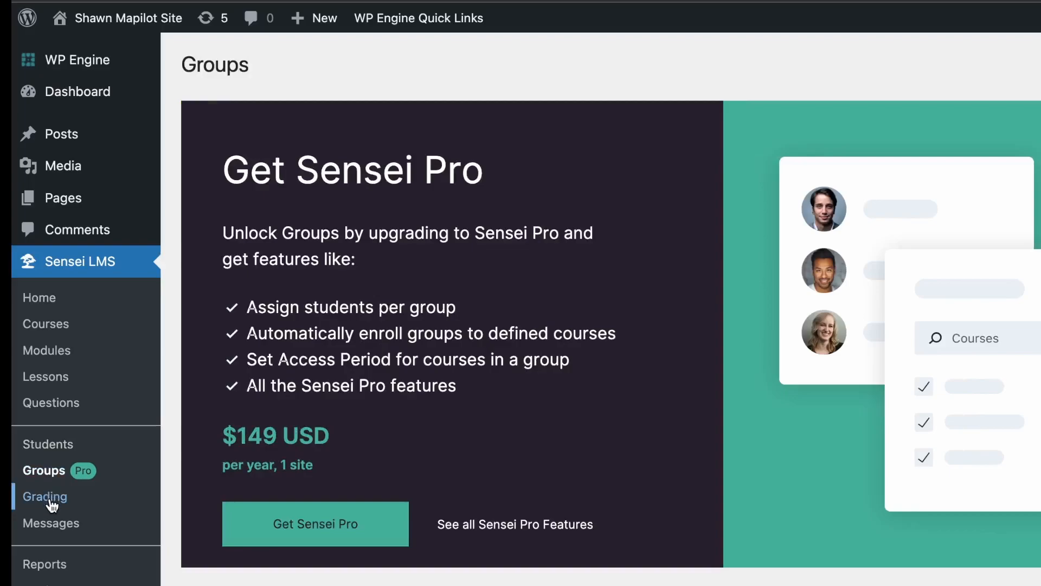
left_click(50, 500)
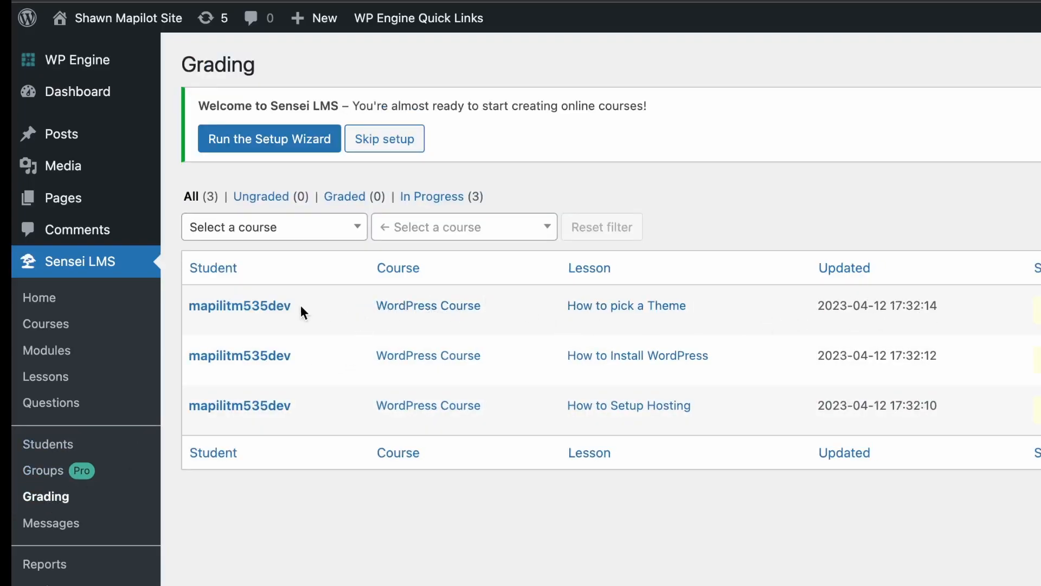
left_click(42, 534)
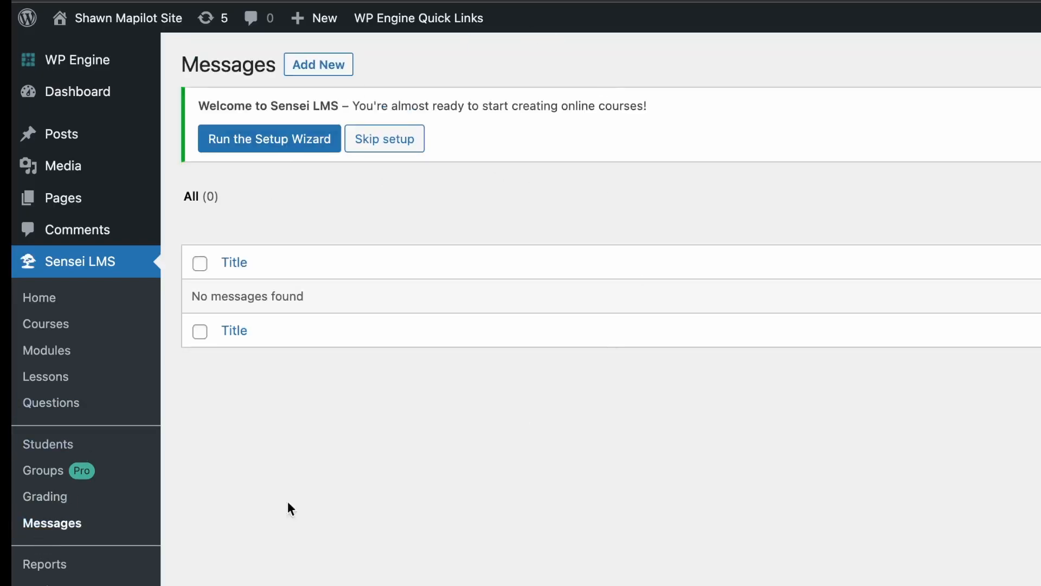
scroll(15, 449, "down", 3)
scroll(360, 281, "up", 3)
Check the Sensei LMS reports for students, courses and lessons
left_click(67, 566)
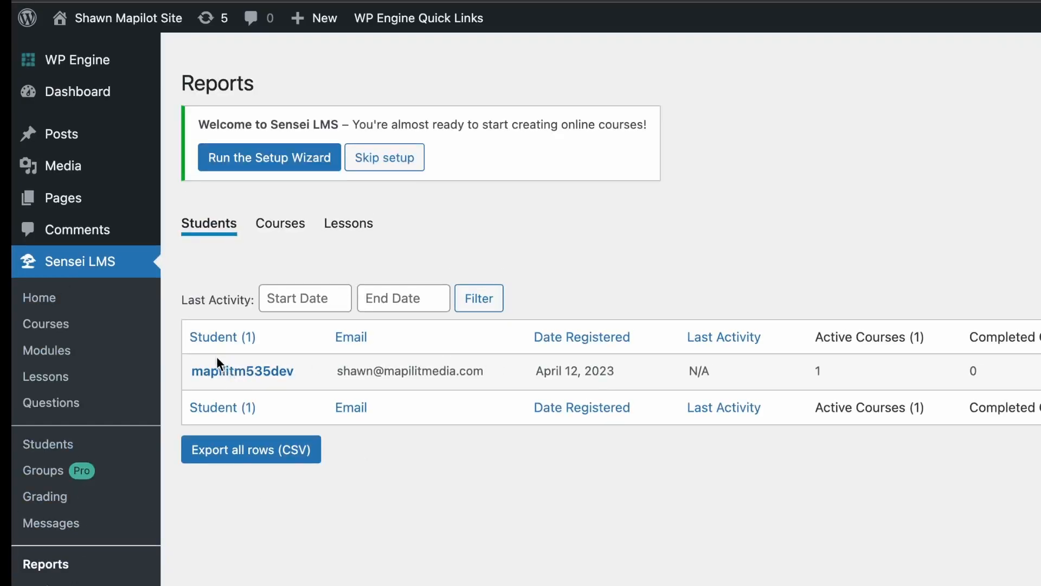
left_click(280, 225)
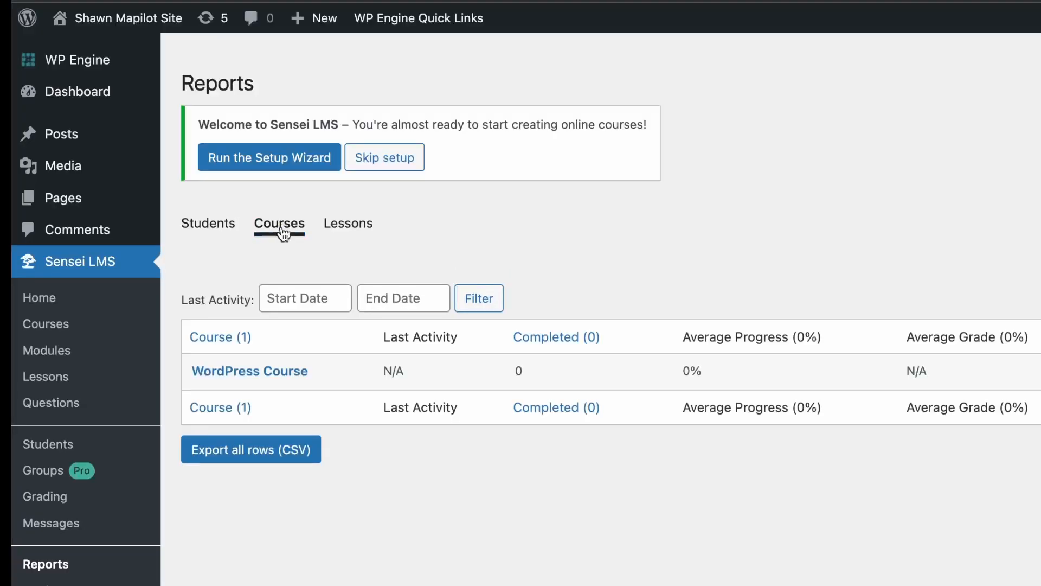
left_click(350, 234)
Look over the available Sensei LMS tools and return to the Courses list
scroll(23, 505, "down", 2)
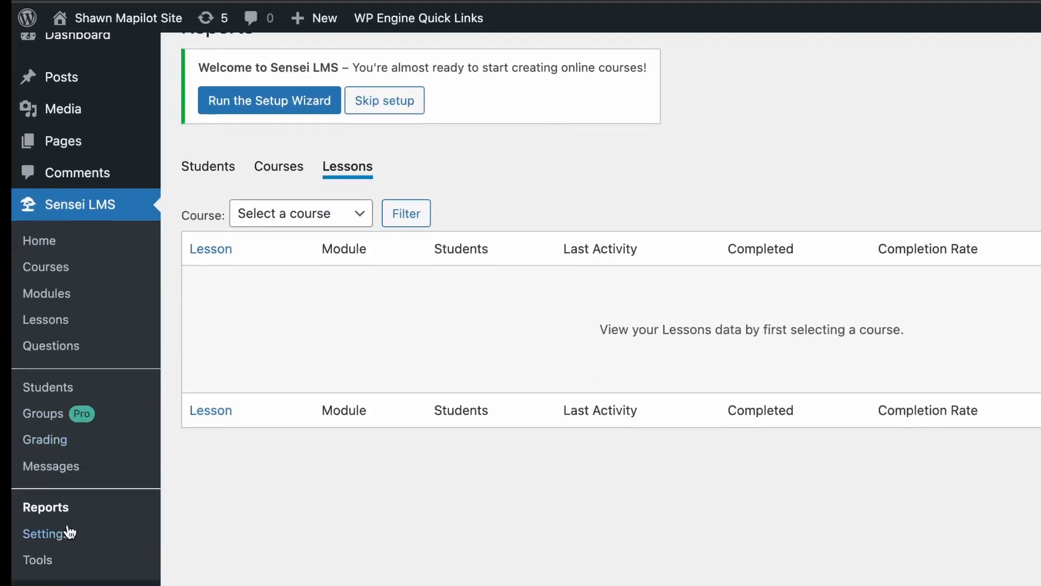
left_click(38, 562)
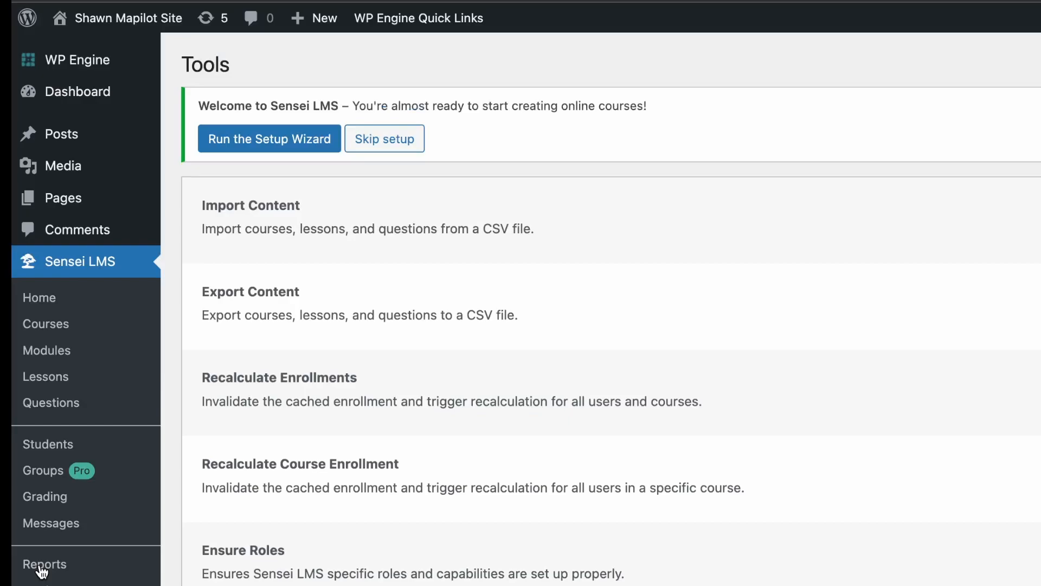
scroll(444, 301, "down", 6)
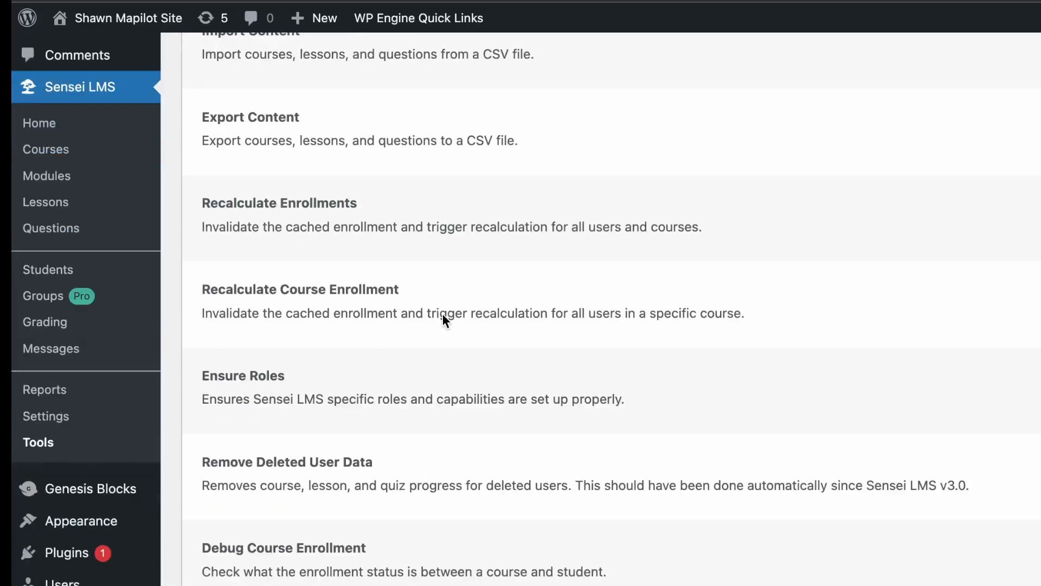
scroll(441, 320, "up", 5)
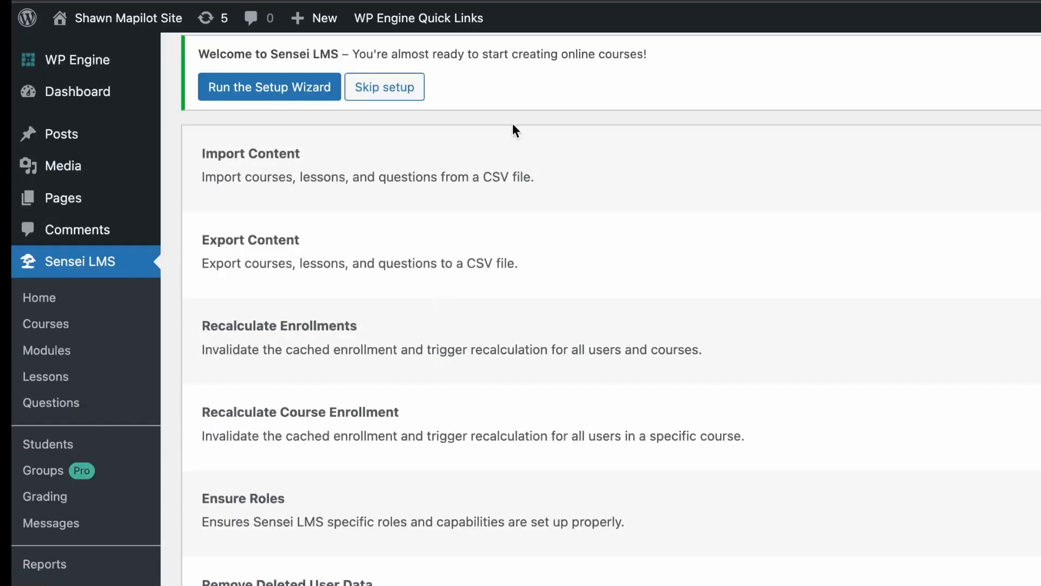
scroll(491, 214, "down", 1)
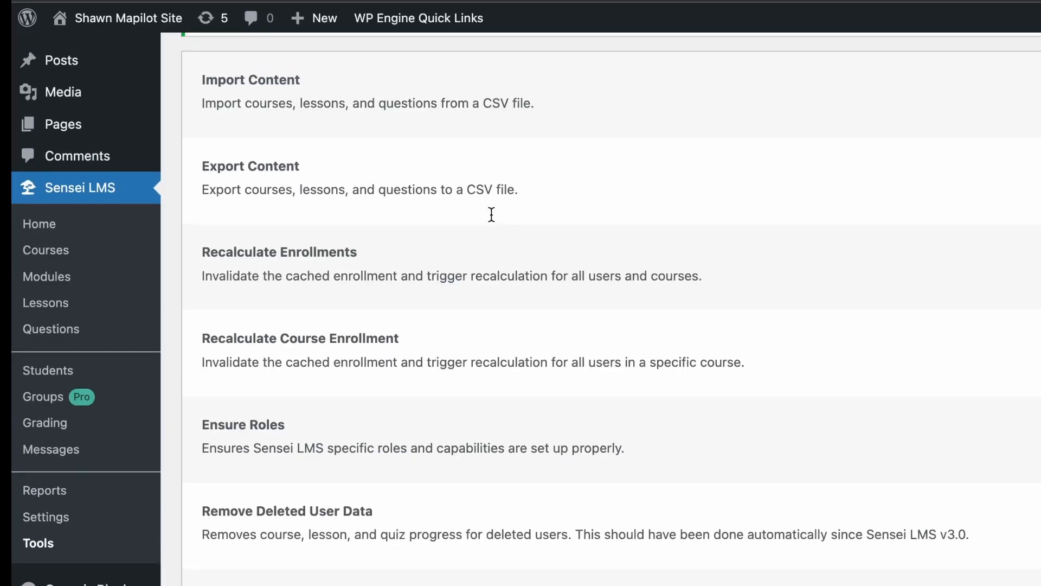
scroll(493, 220, "up", 2)
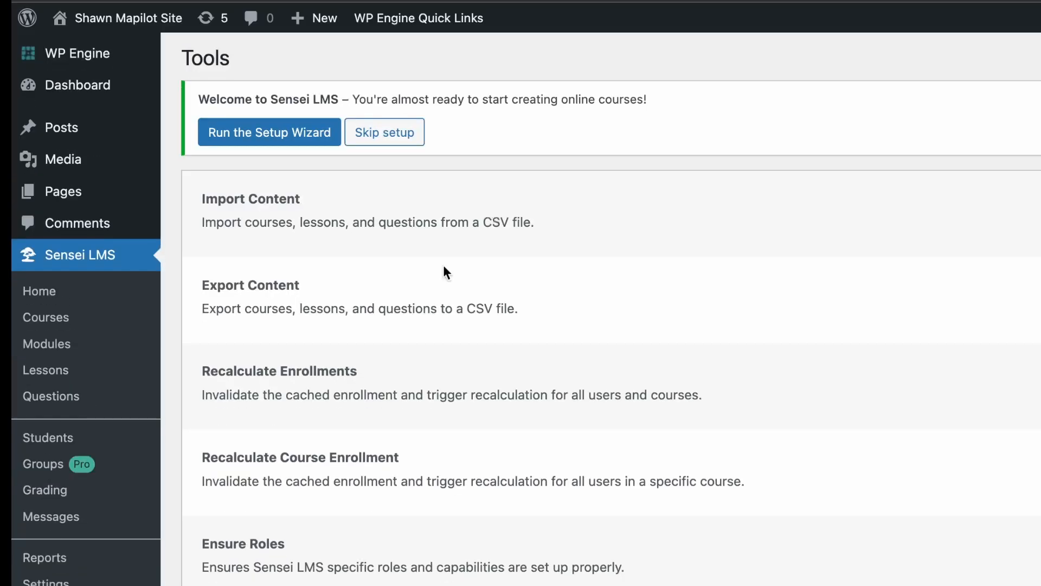
scroll(28, 405, "down", 3)
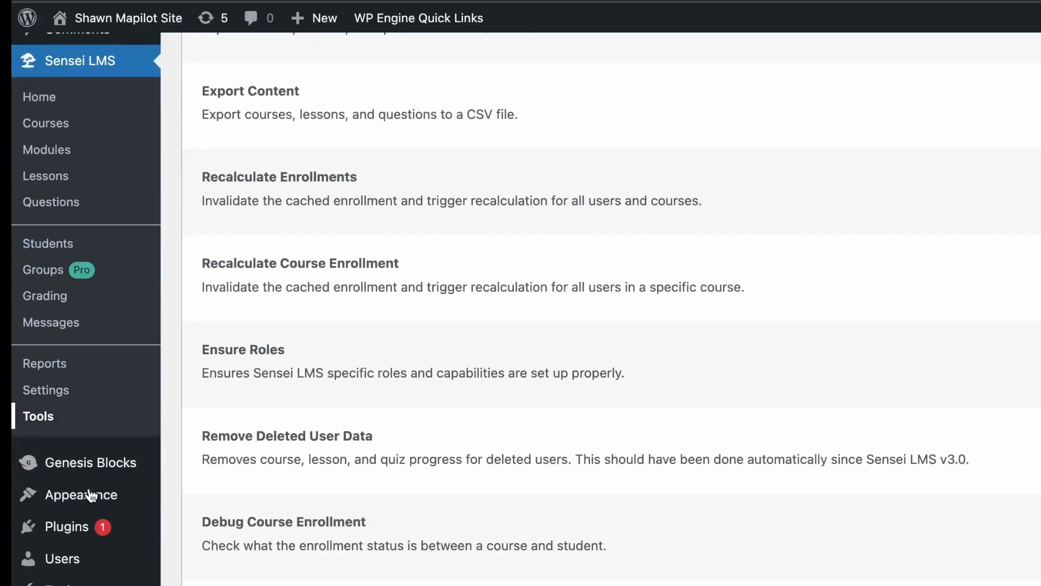
mouse_move(97, 518)
scroll(97, 521, "down", 1)
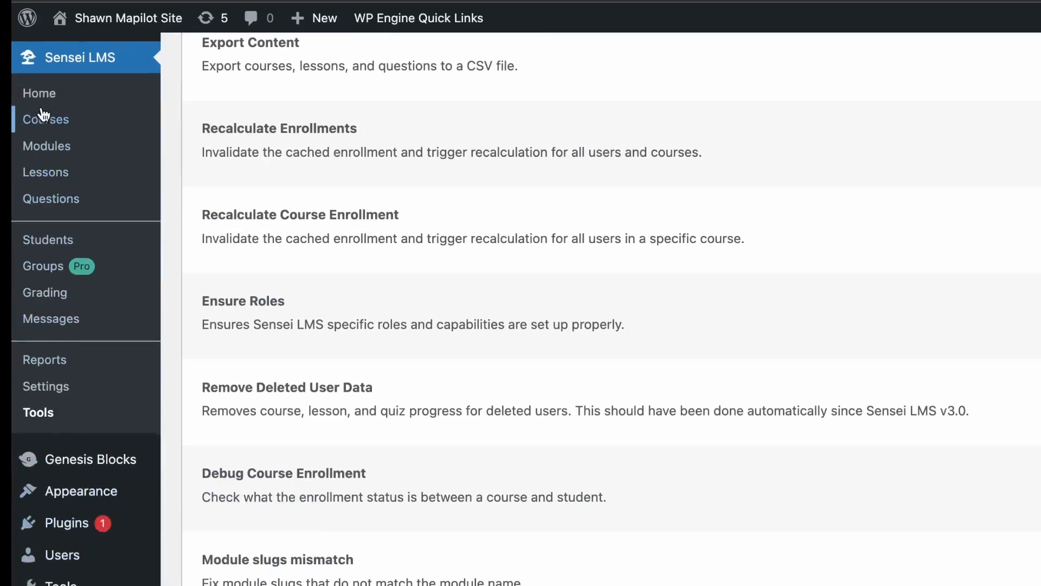
left_click(42, 125)
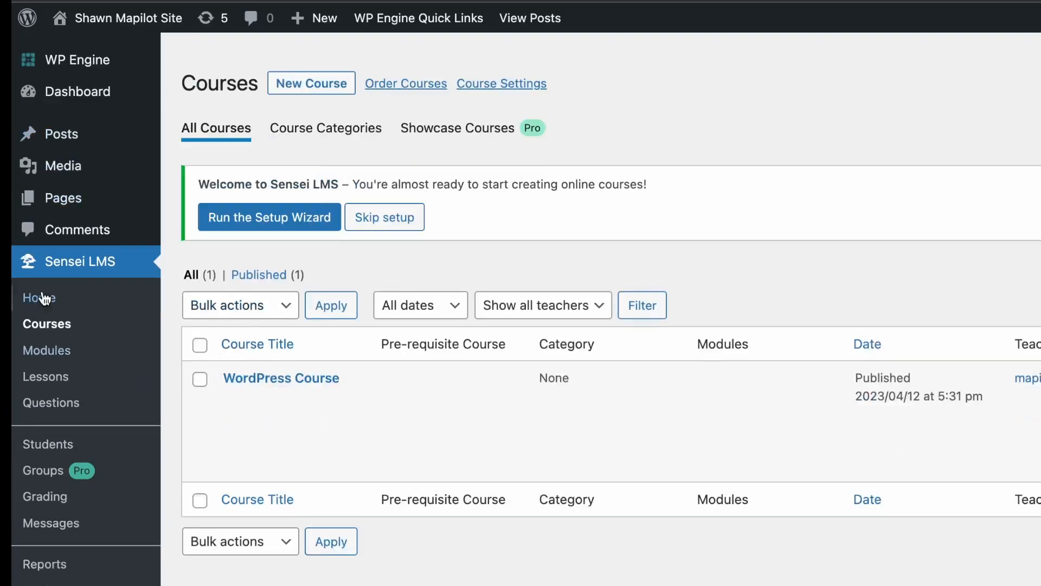
Look through the Modules, Lessons and Questions pages of Sensei LMS
left_click(36, 353)
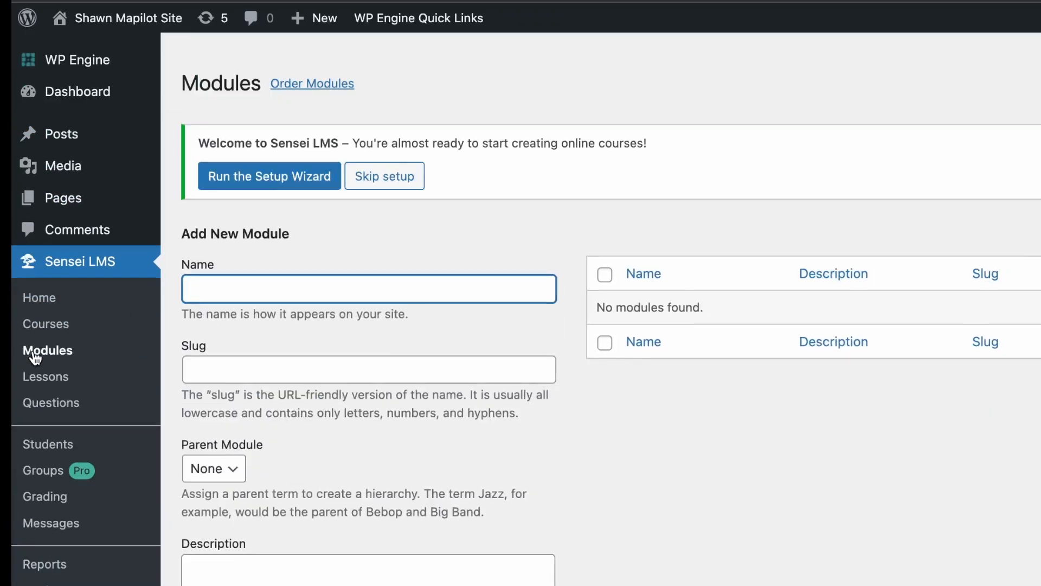
left_click(36, 376)
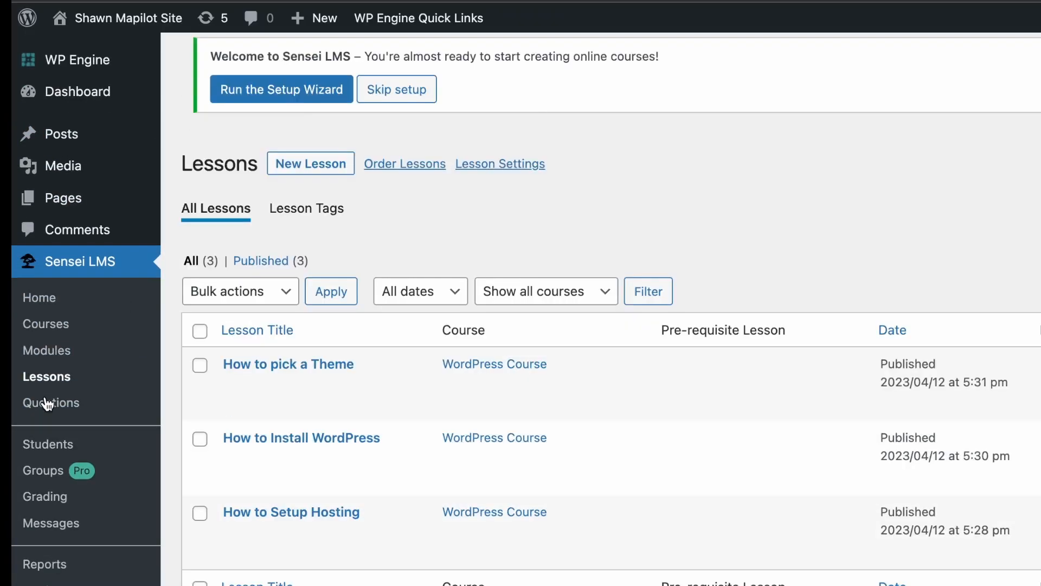
left_click(46, 406)
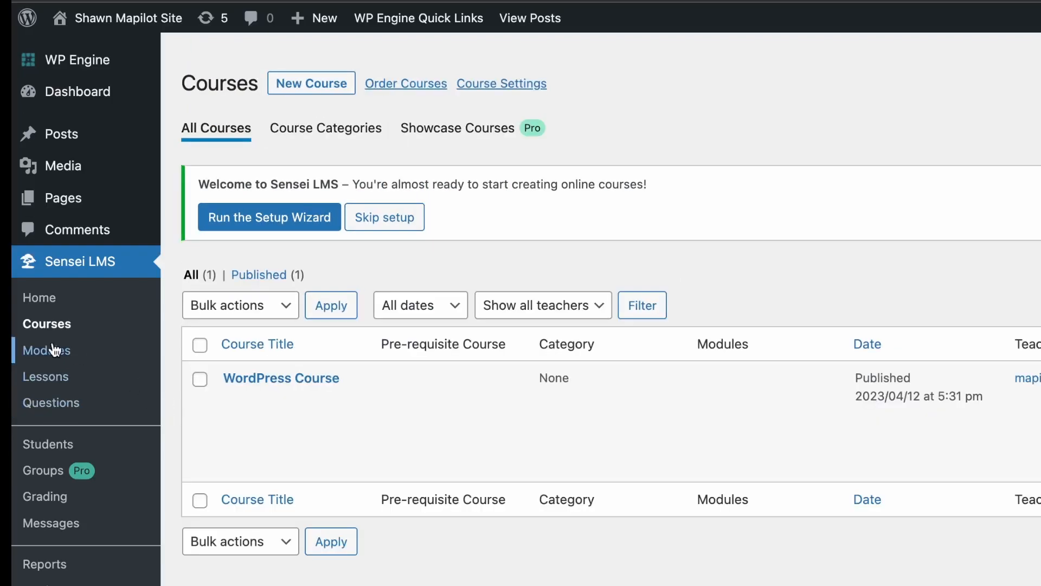
Add a new Sensei LMS module named "Initial Setup" and assign it to WordPress Course
left_click(55, 349)
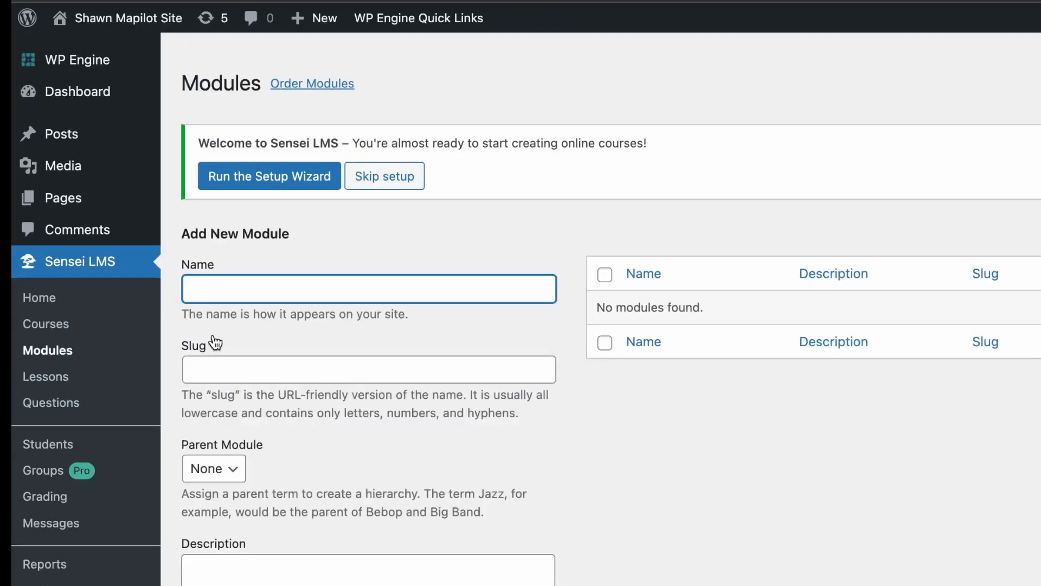
type("Initial Setup")
left_click(473, 474)
scroll(473, 474, "down", 4)
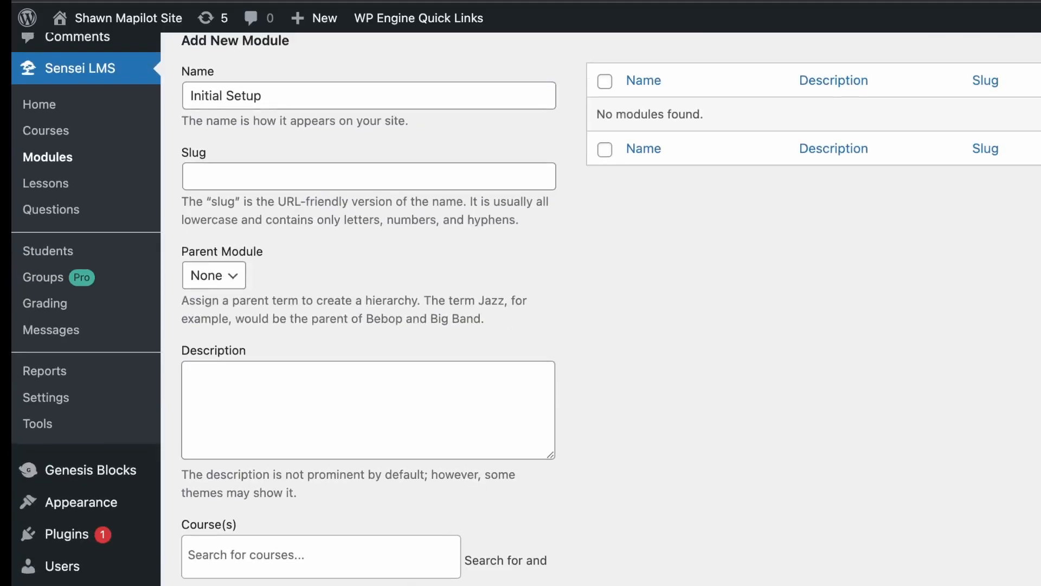
left_click(293, 570)
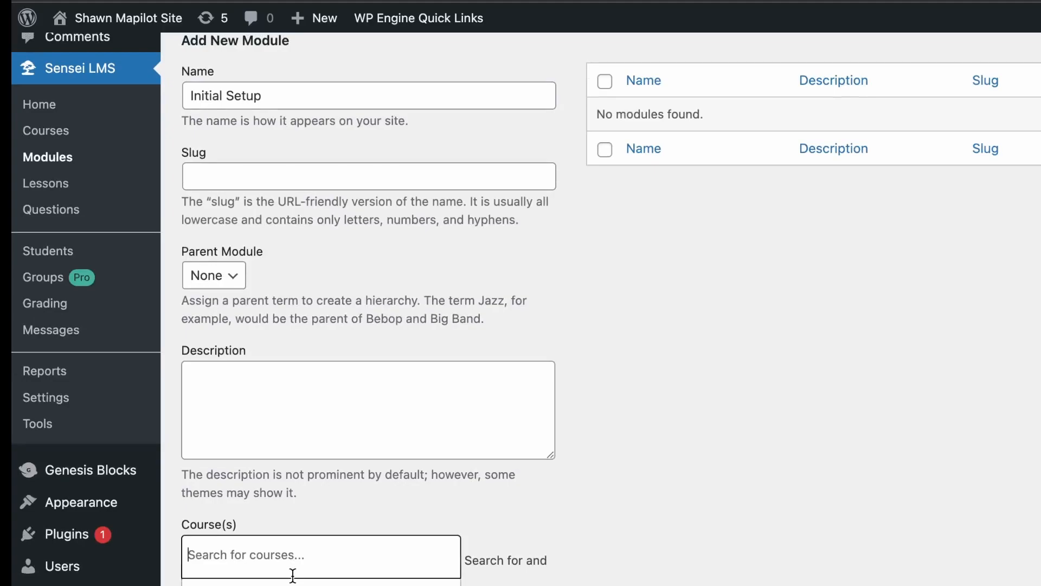
type("how")
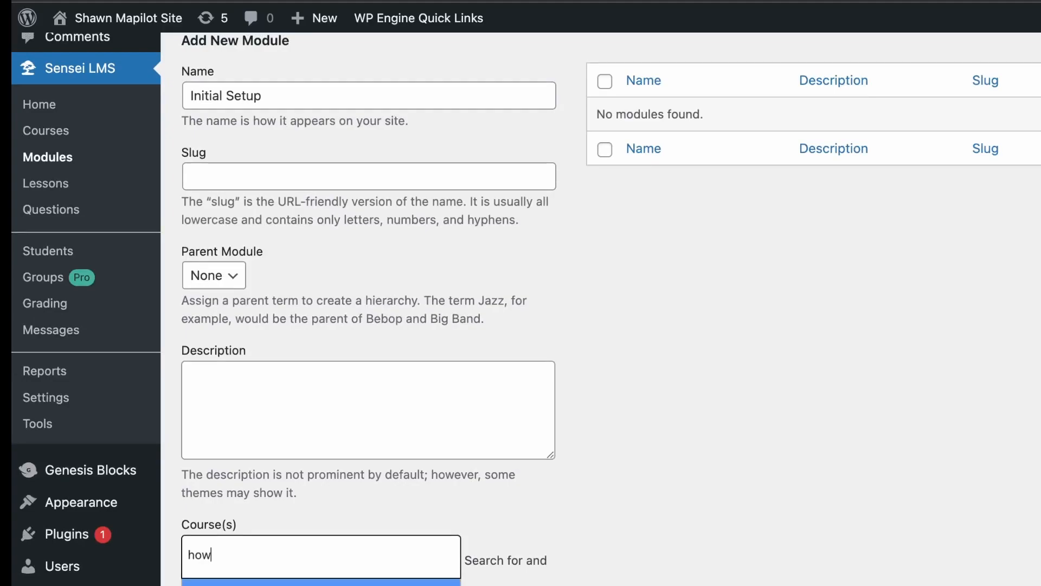
key("Return")
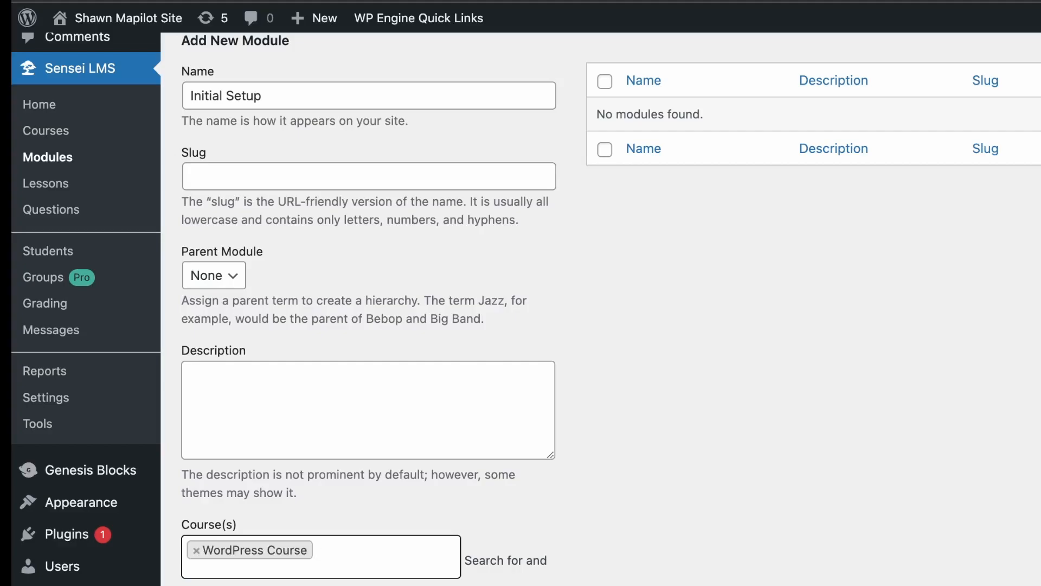
scroll(222, 472, "up", 1)
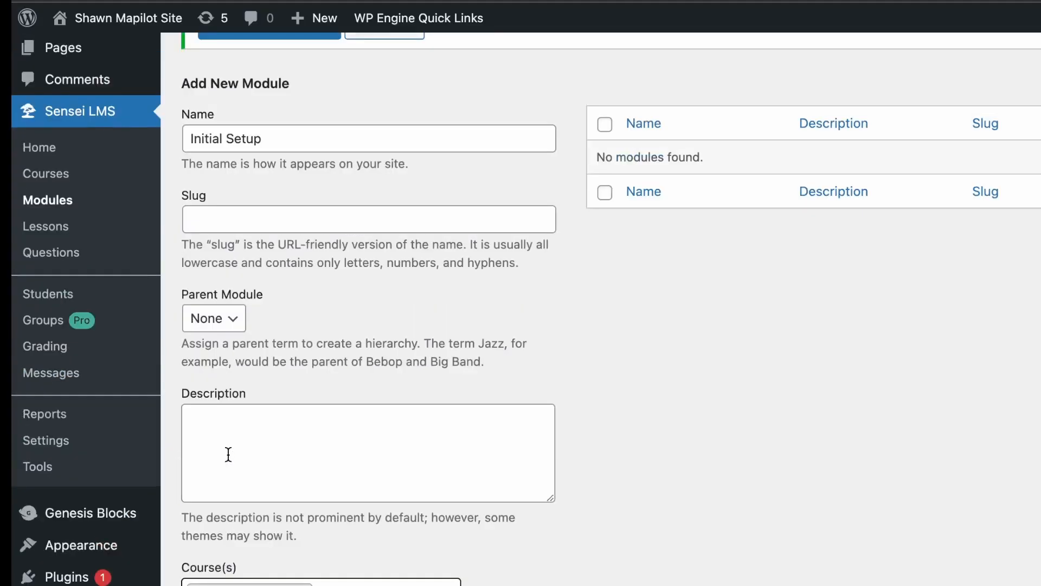
scroll(235, 422, "down", 2)
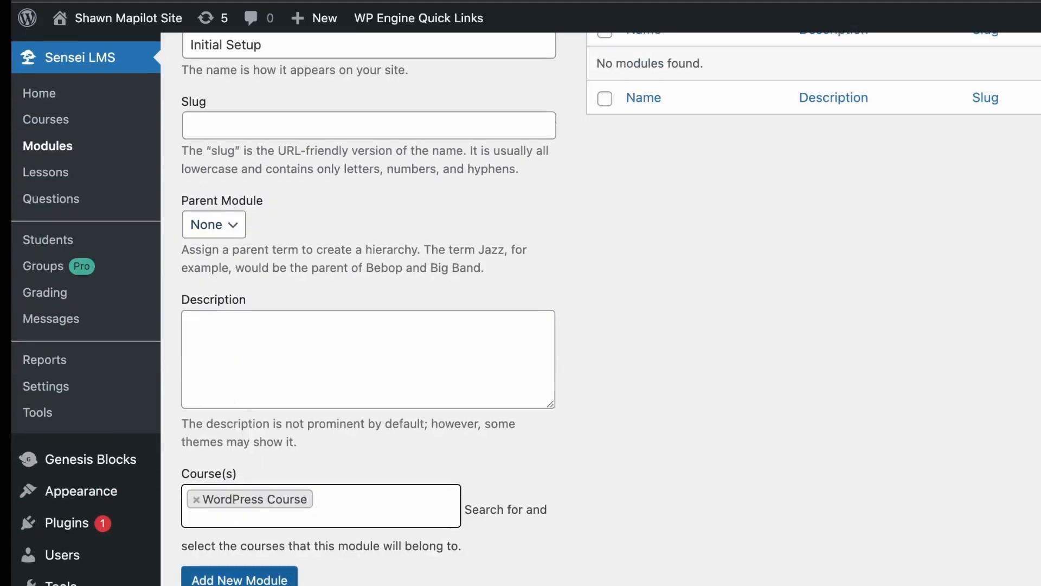
left_click(212, 578)
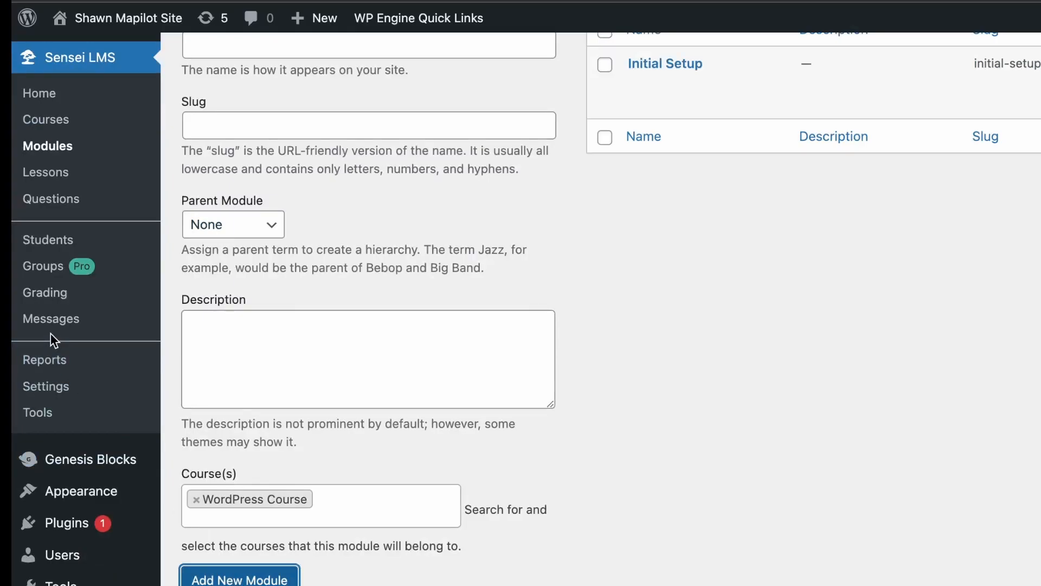
Go to the Lessons list and open the lesson "How to pick a Theme" for editing
scroll(309, 539, "up", 3)
scroll(309, 540, "down", 2)
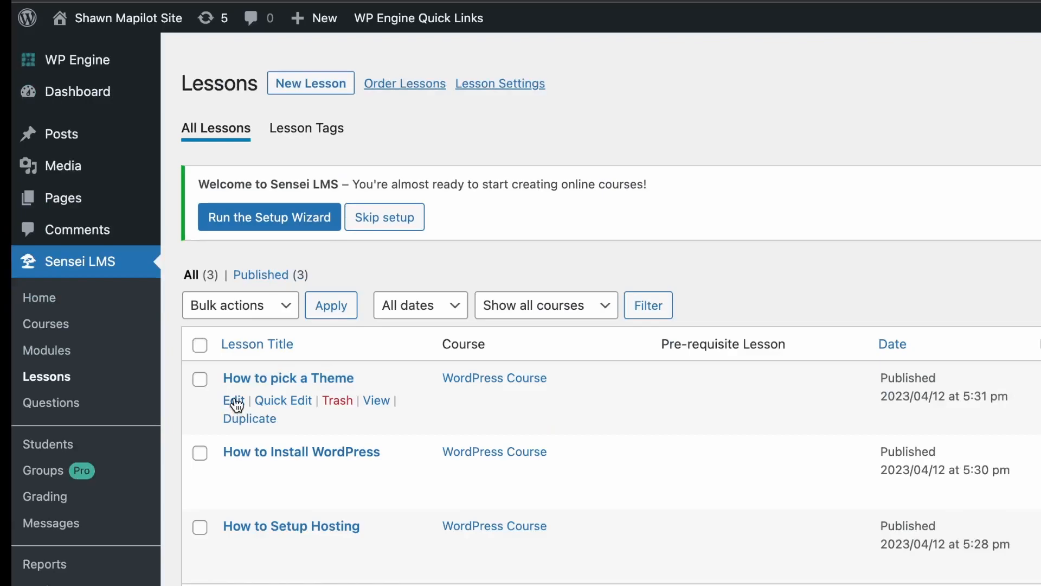
left_click(234, 401)
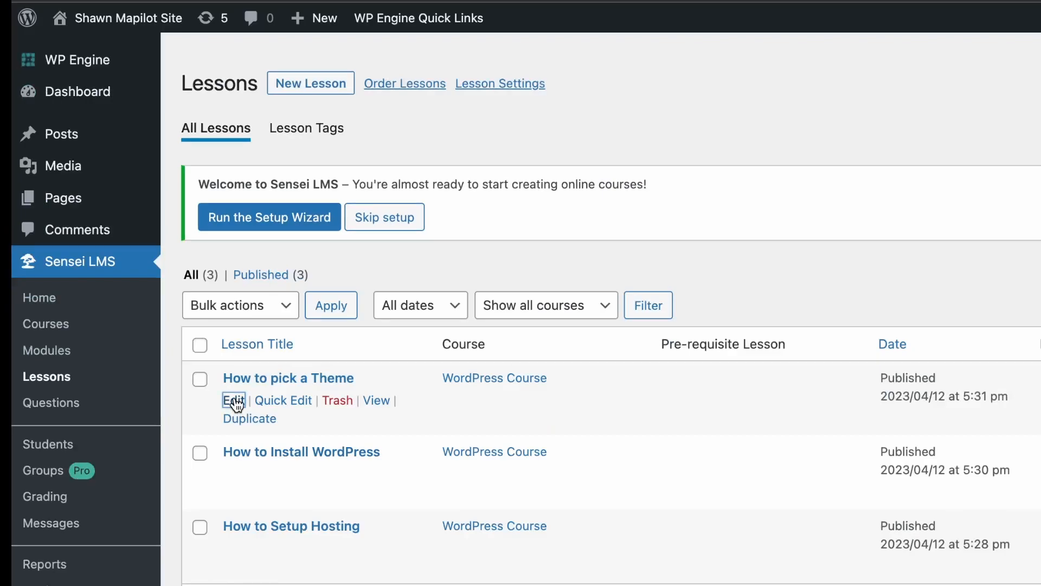